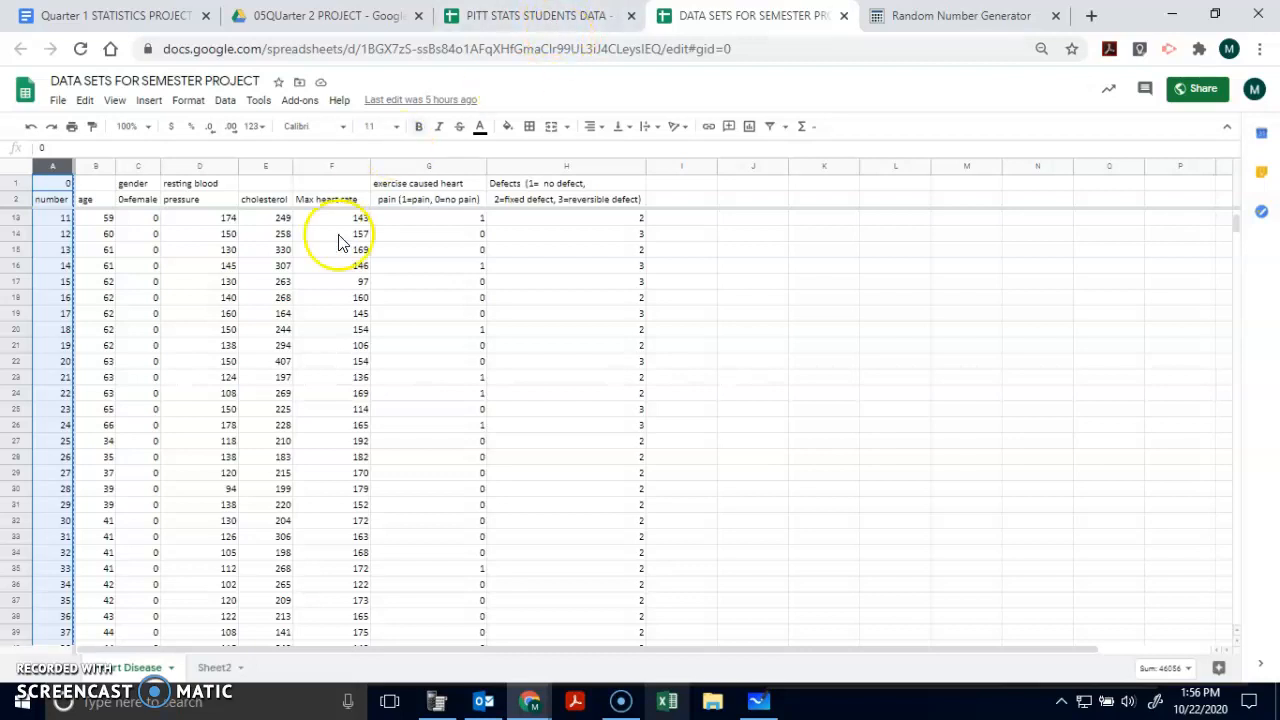
Enlarge the display of the Heart Disease data set and return to its first records
{"action": "left_click_drag", "start_coordinate": [585, 649], "coordinate": [367, 633]}
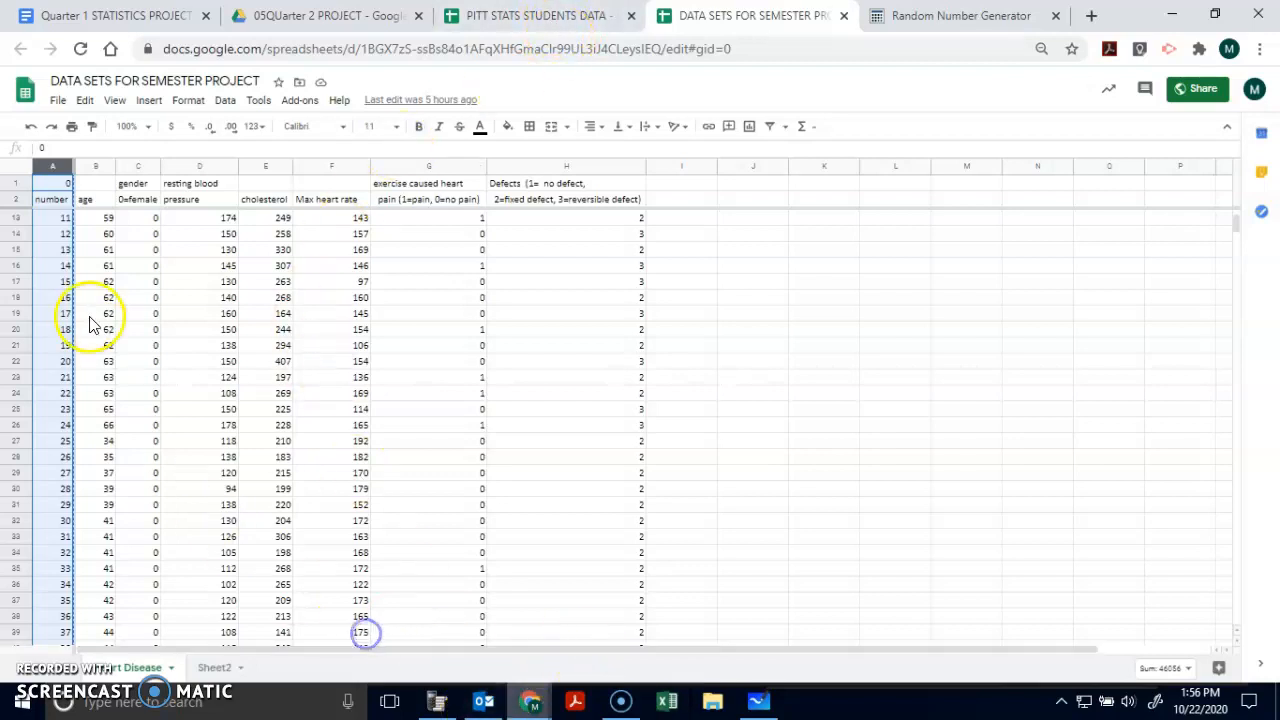
{"action": "left_click", "coordinate": [171, 250]}
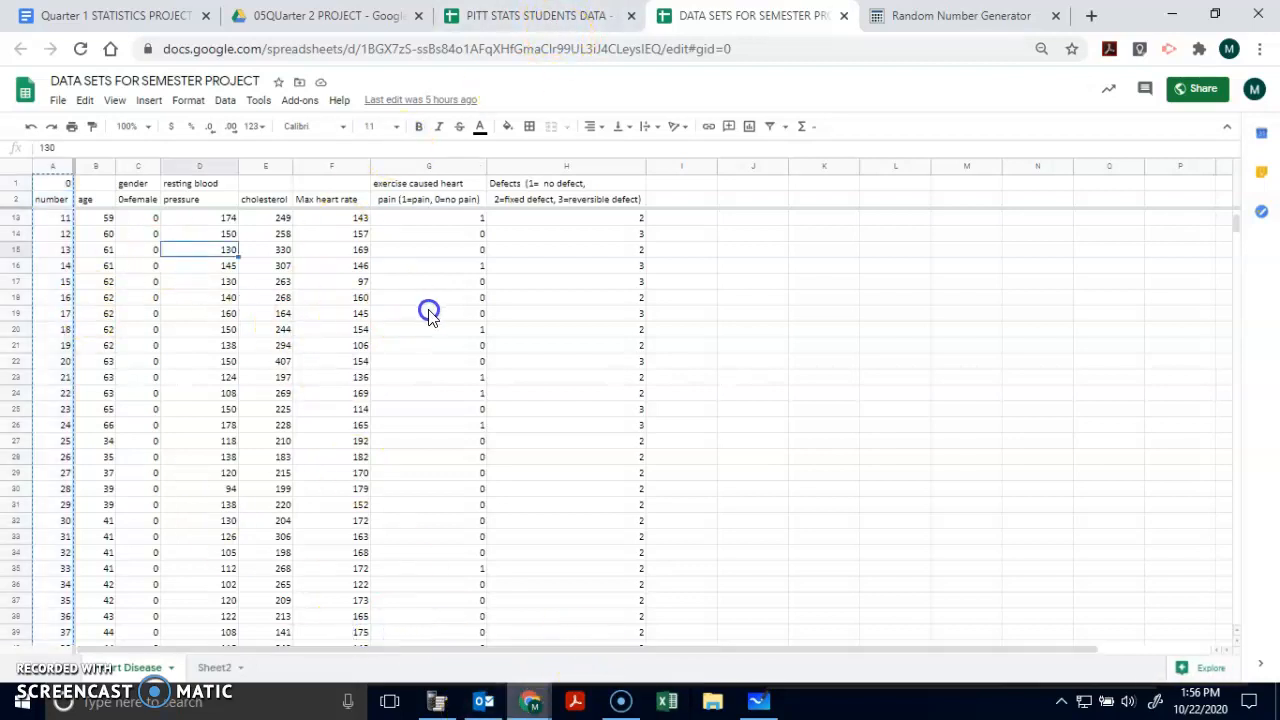
{"action": "key", "text": "ctrl+plus"}
{"action": "key", "text": "ctrl+plus"}
{"action": "key", "text": "ctrl+plus"}
{"action": "key", "text": "ctrl+plus"}
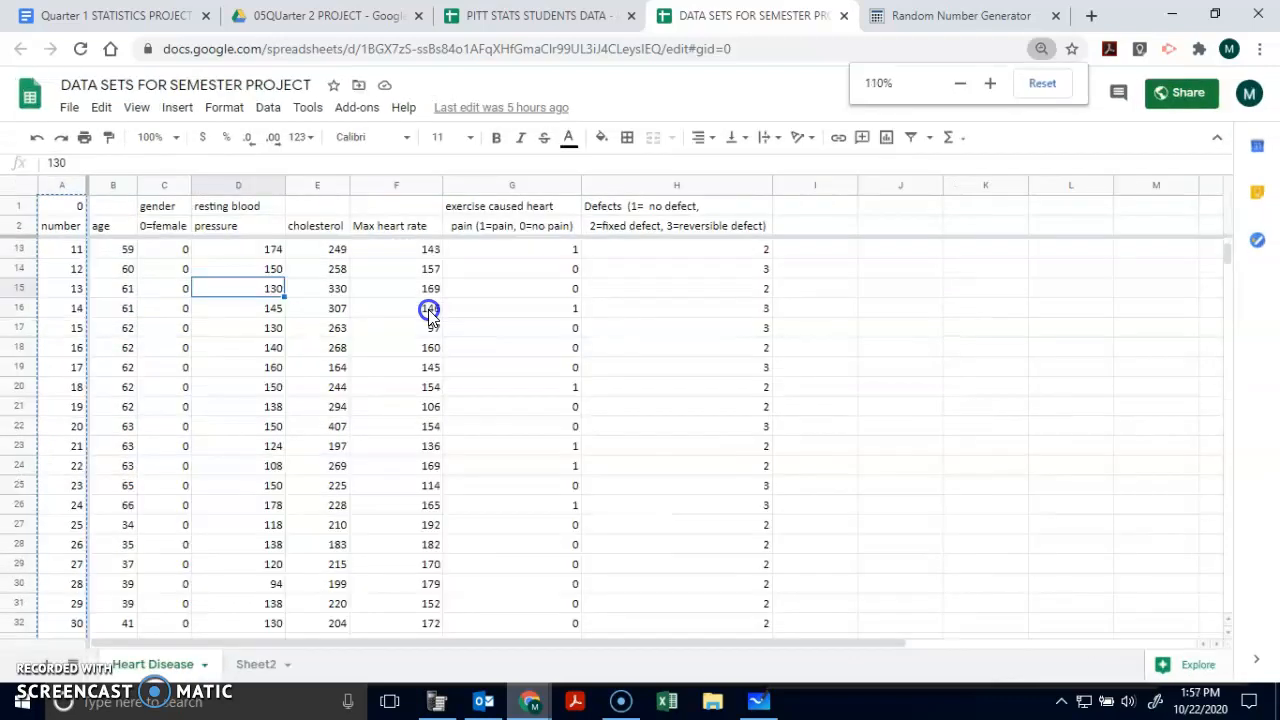
{"action": "scroll", "coordinate": [305, 372], "scroll_direction": "up", "scroll_amount": 3}
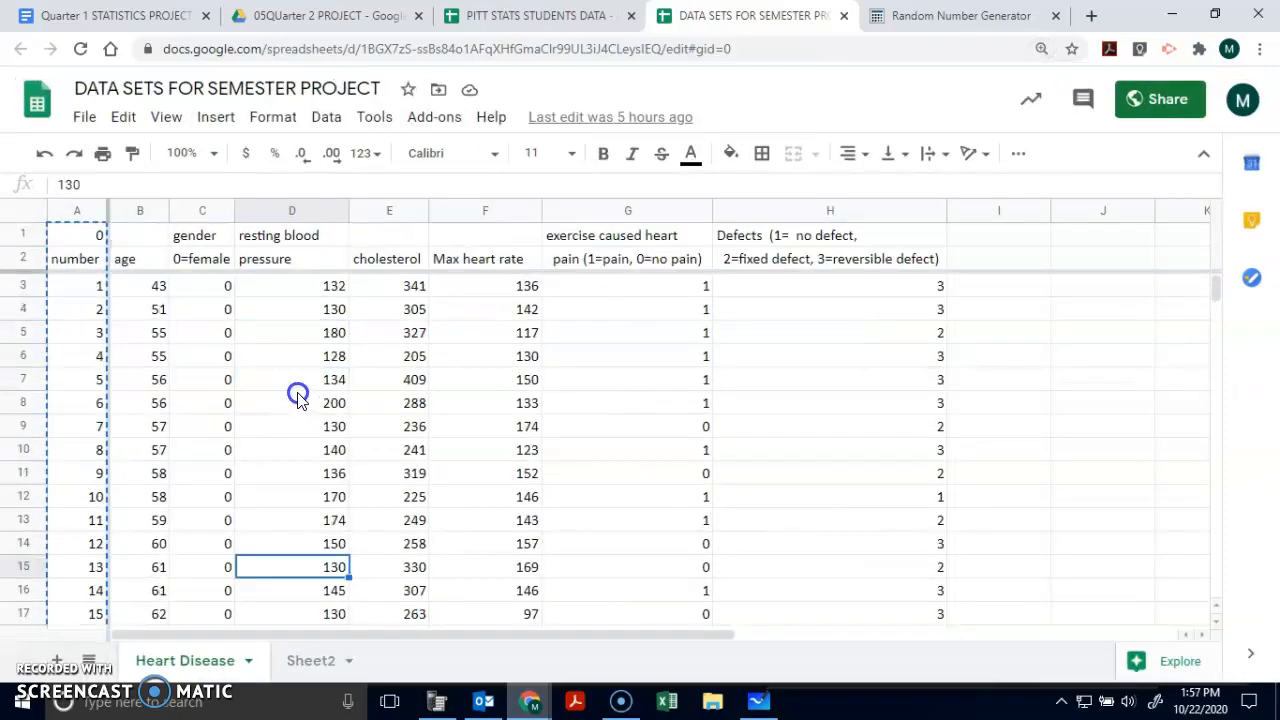
In the PITT STATS STUDENTS DATA spreadsheet, highlight the categorical columns Gender, FavoriteColor, MajorDeclared, Year and OnOffCampus one after another
{"action": "left_click", "coordinate": [487, 8]}
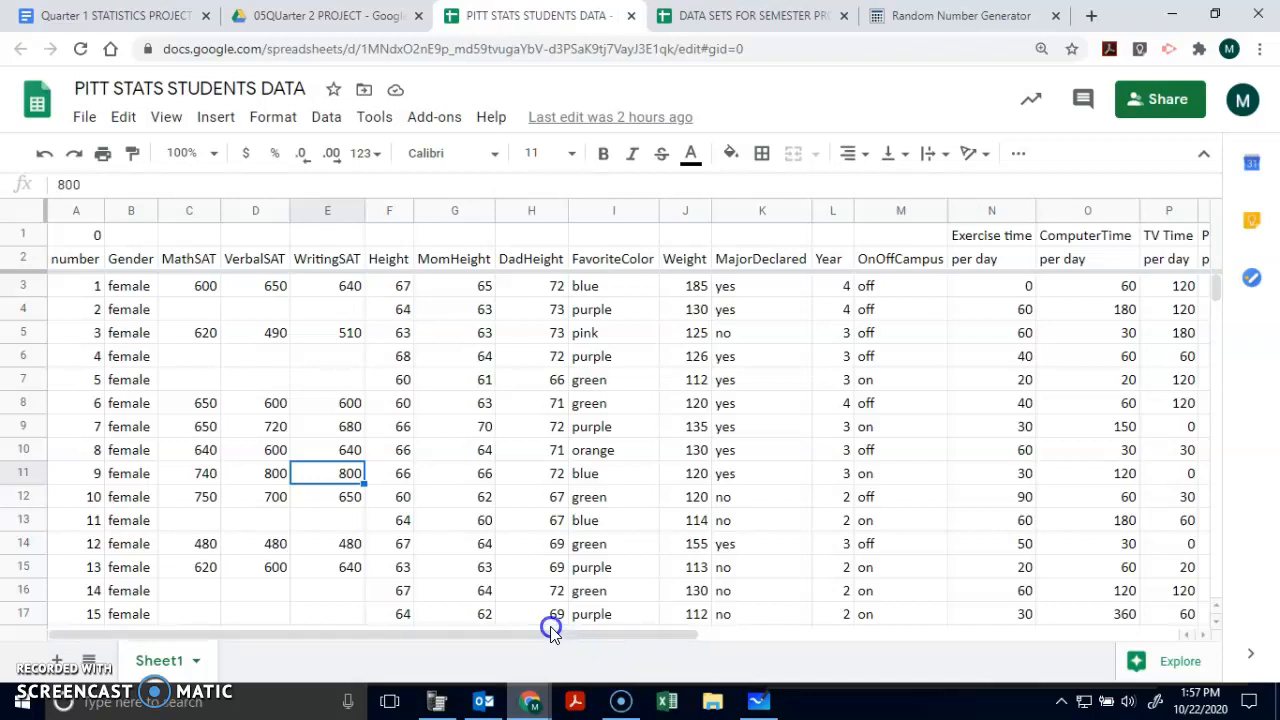
{"action": "left_click_drag", "start_coordinate": [558, 634], "coordinate": [397, 655]}
{"action": "left_click", "coordinate": [127, 268]}
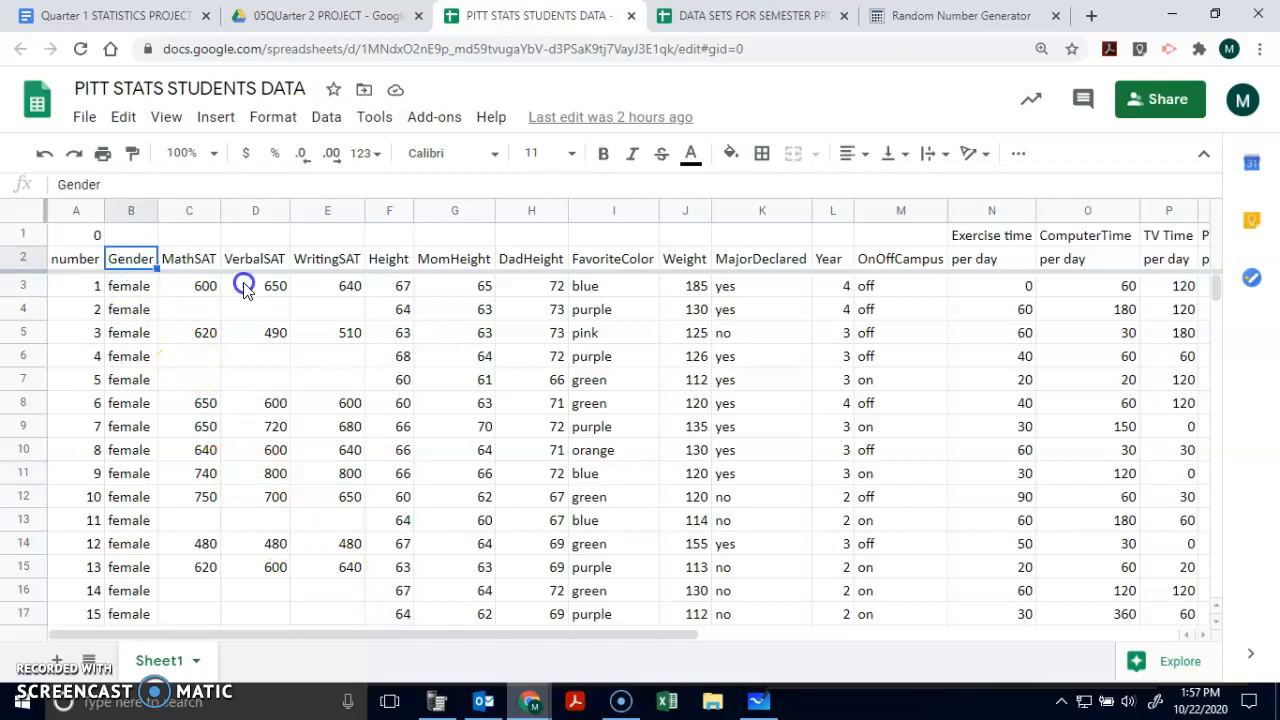
{"action": "left_click", "coordinate": [128, 211]}
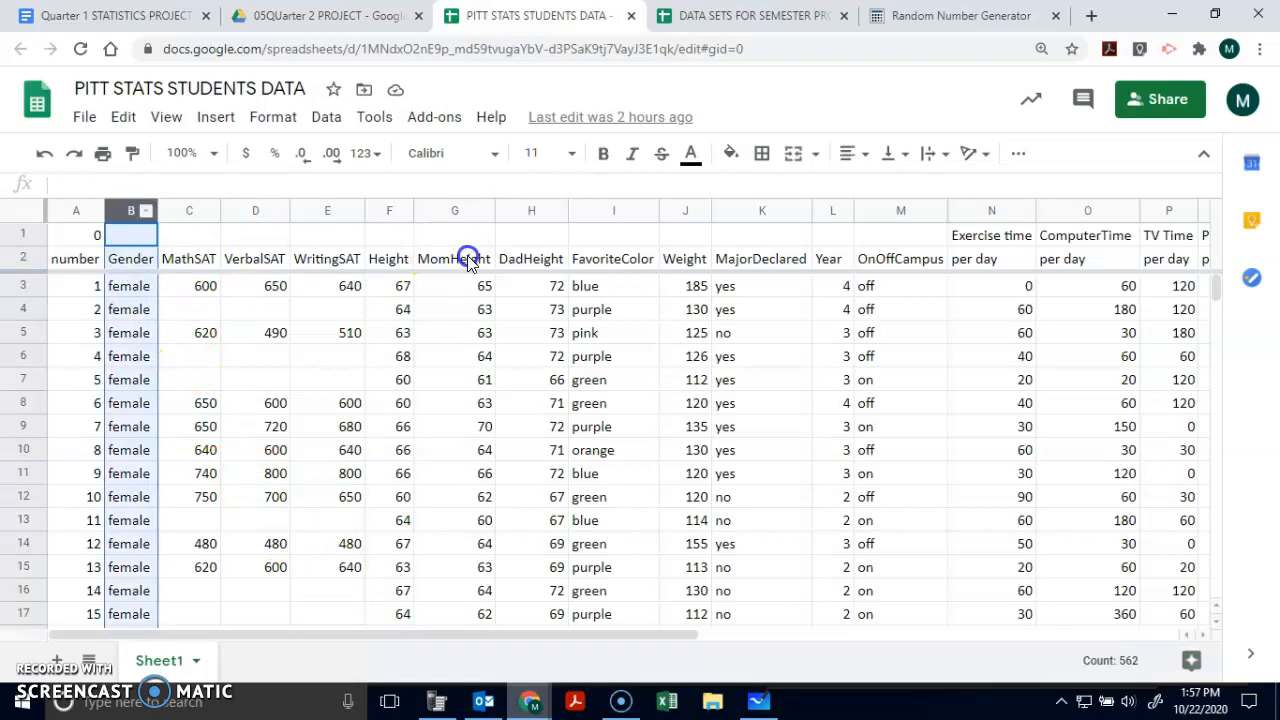
{"action": "left_click", "coordinate": [603, 211]}
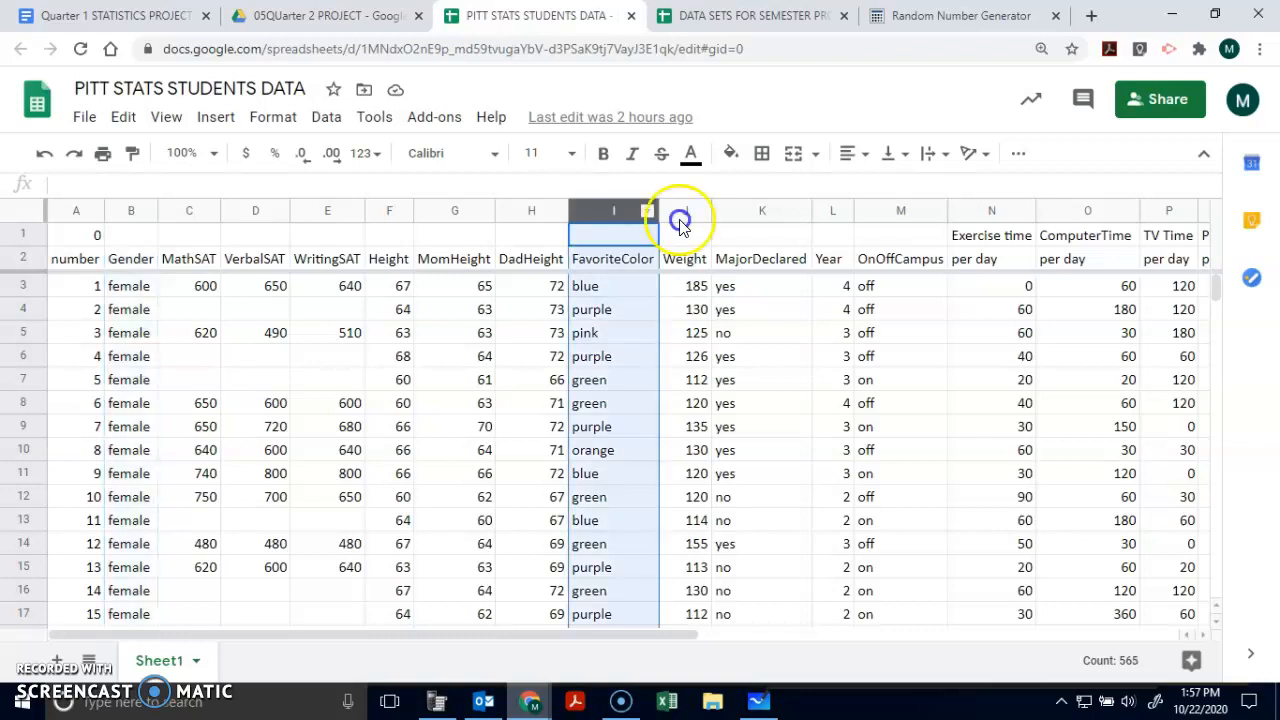
{"action": "left_click", "coordinate": [761, 213]}
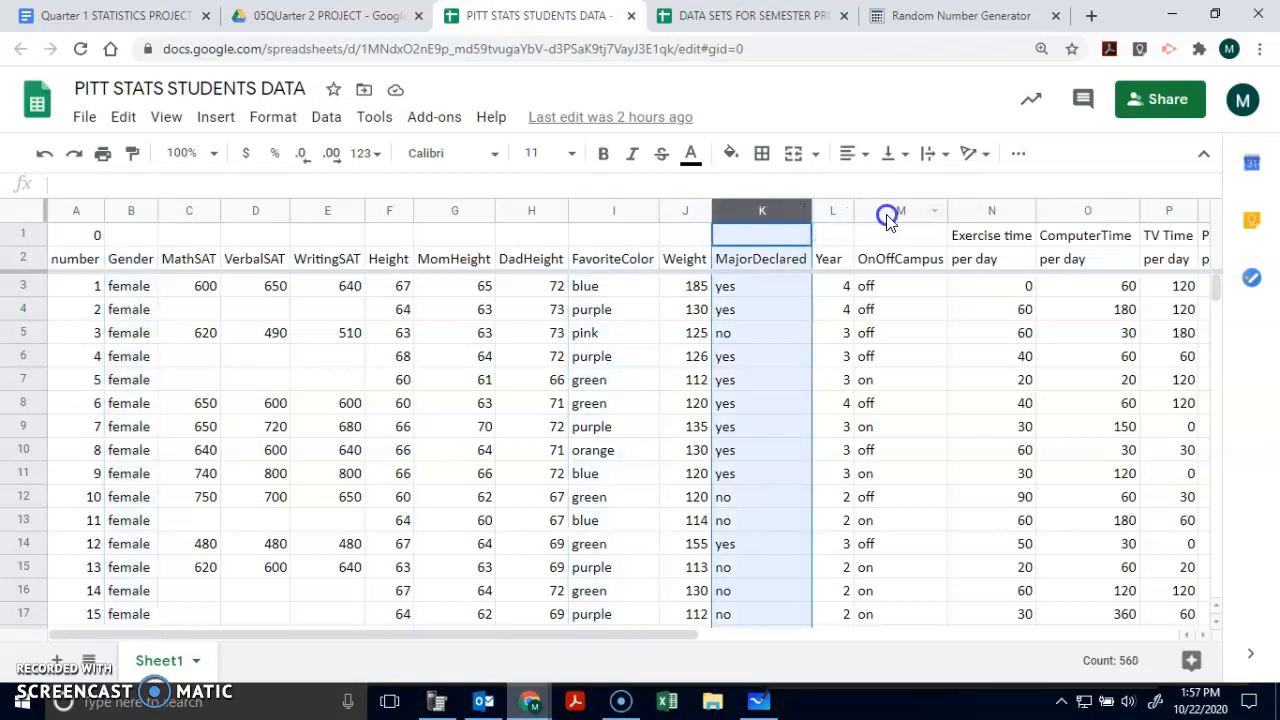
{"action": "left_click", "coordinate": [827, 211]}
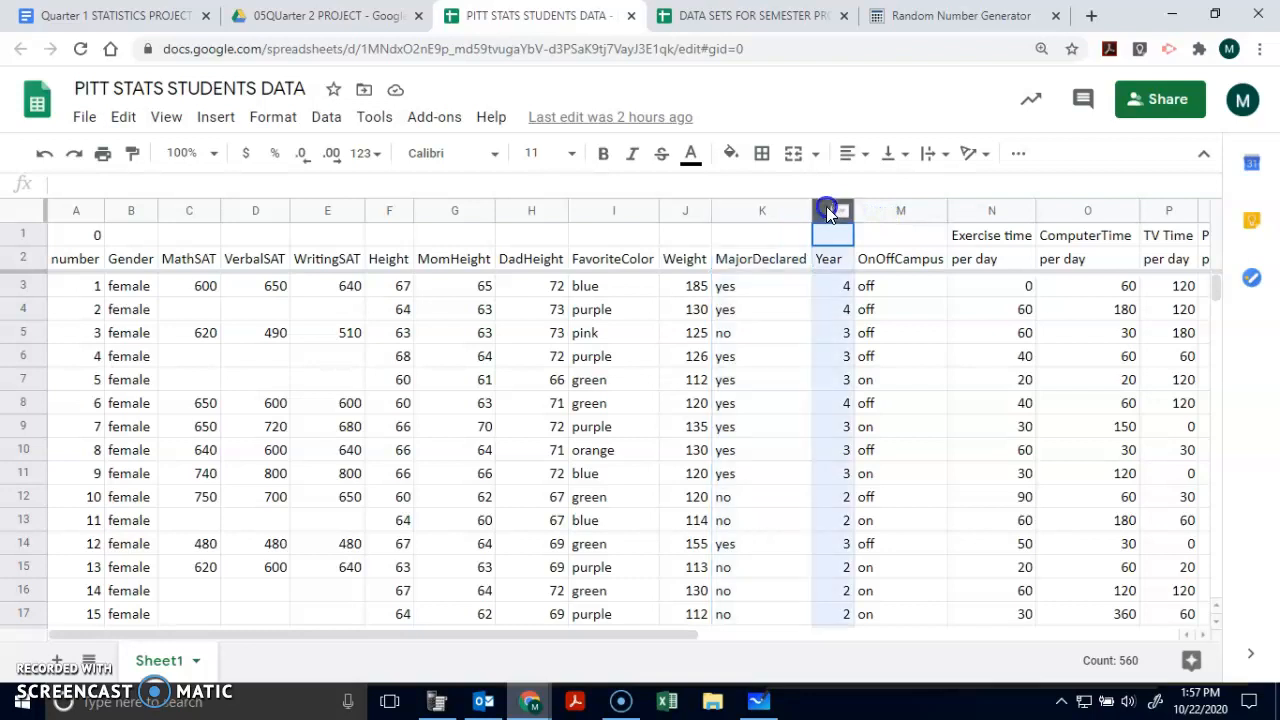
{"action": "left_click_drag", "start_coordinate": [663, 636], "coordinate": [905, 616]}
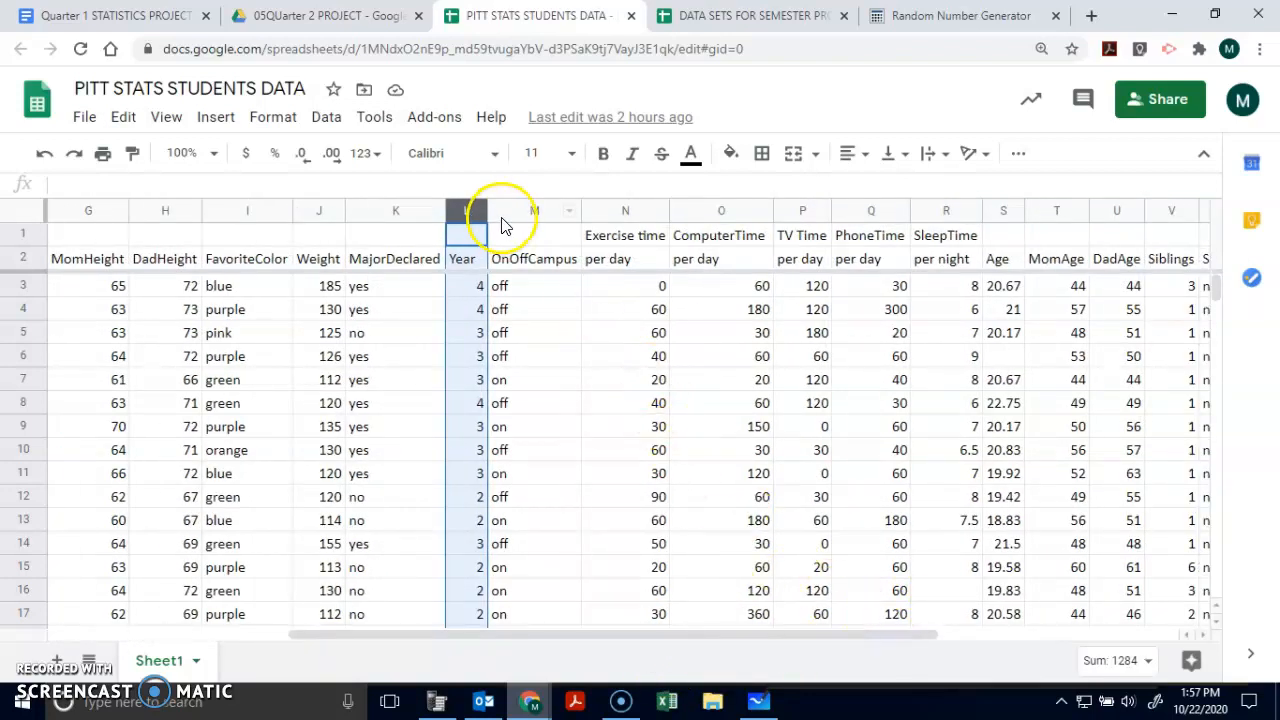
{"action": "left_click", "coordinate": [535, 211]}
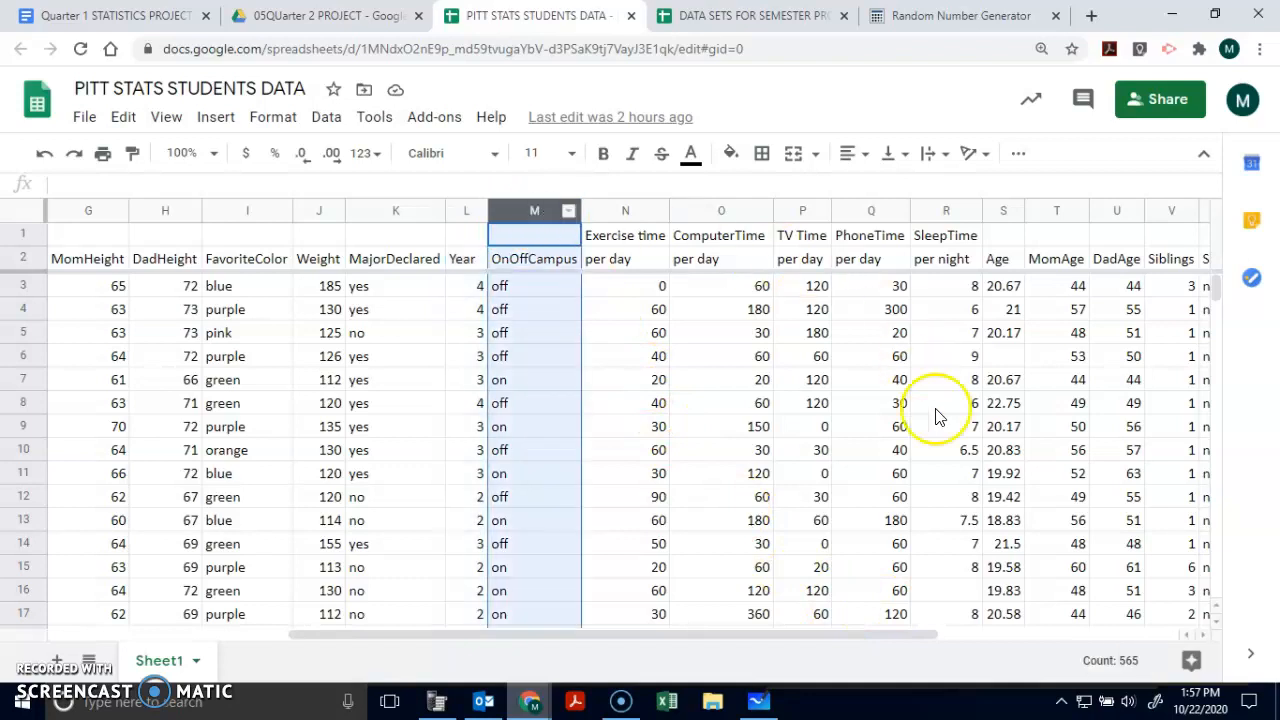
Highlight the student data's Pierced, Tattoo, Lenses, Handedness, Breakfast, Vegetarian and Smoke columns in turn, then return to the first columns
{"action": "left_click_drag", "start_coordinate": [887, 630], "coordinate": [1128, 616]}
{"action": "left_click", "coordinate": [740, 211]}
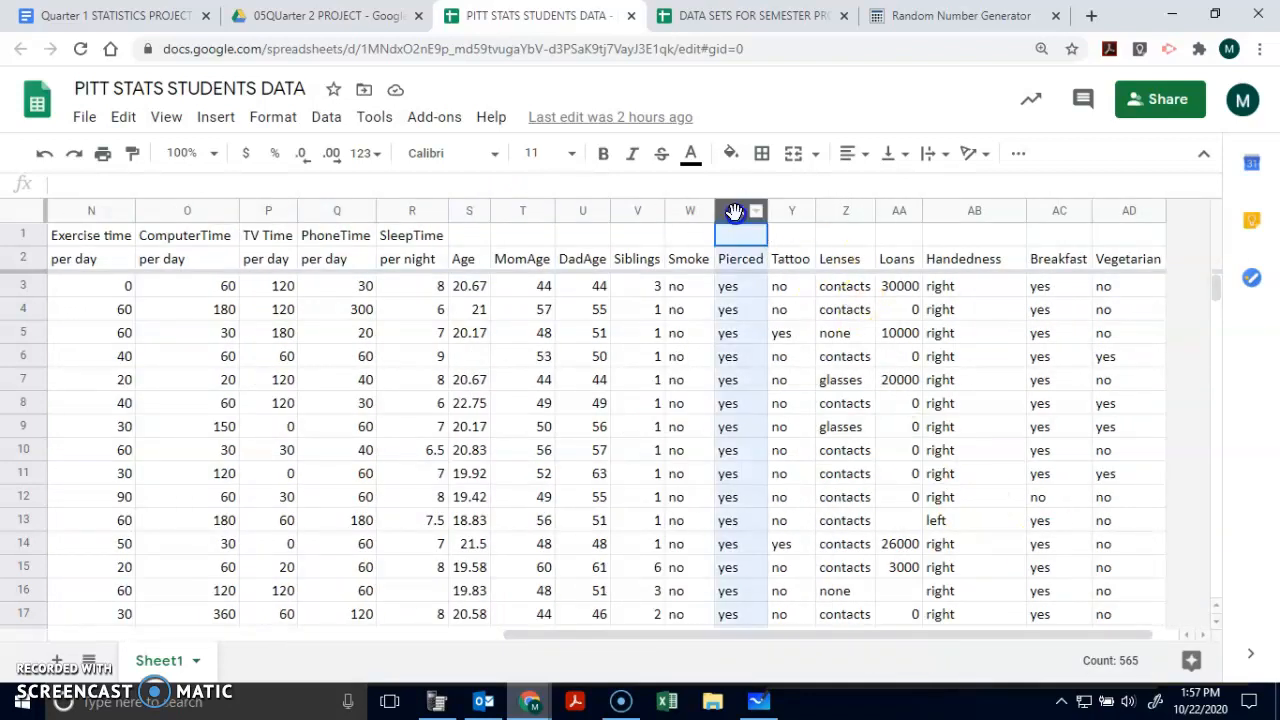
{"action": "left_click", "coordinate": [787, 214]}
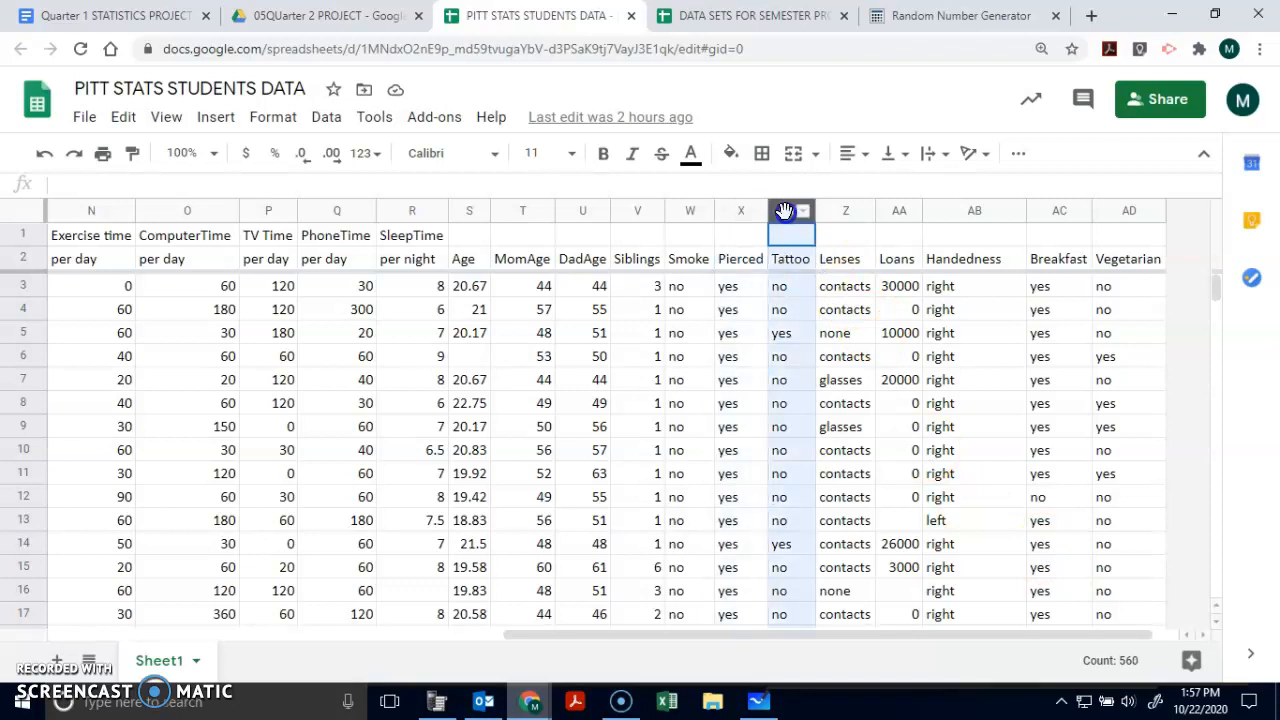
{"action": "left_click", "coordinate": [840, 212]}
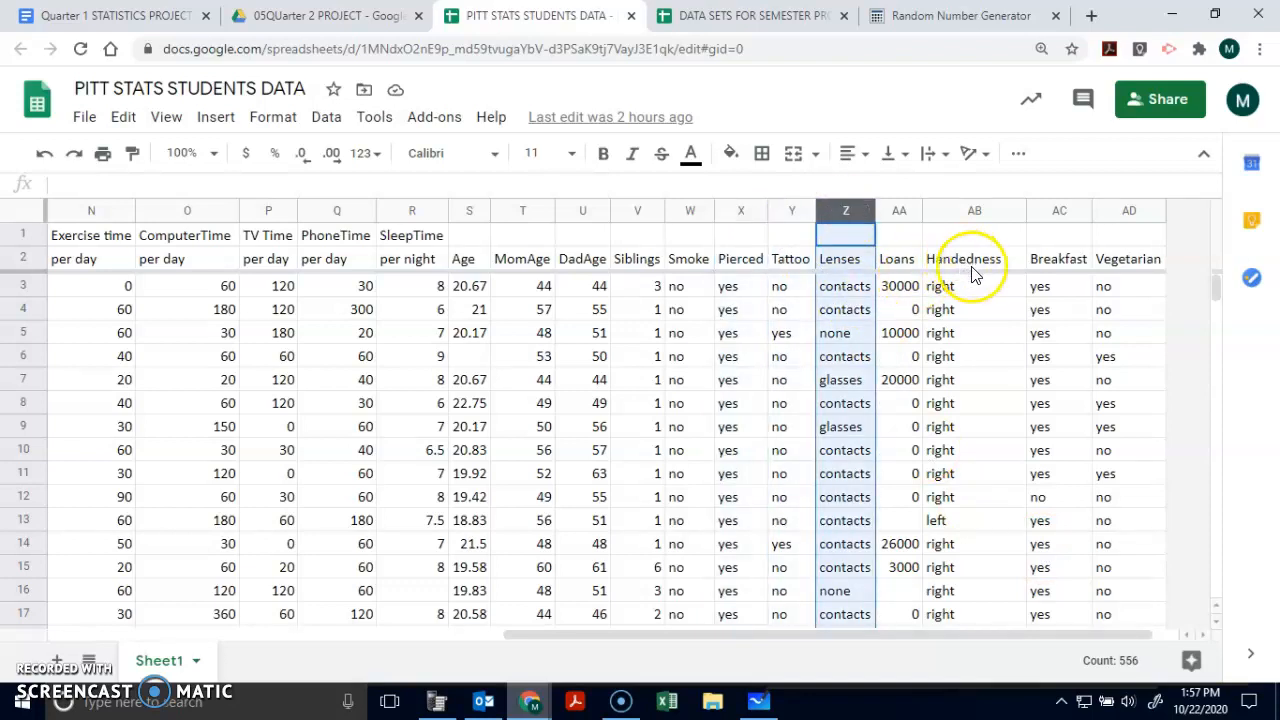
{"action": "left_click", "coordinate": [962, 211]}
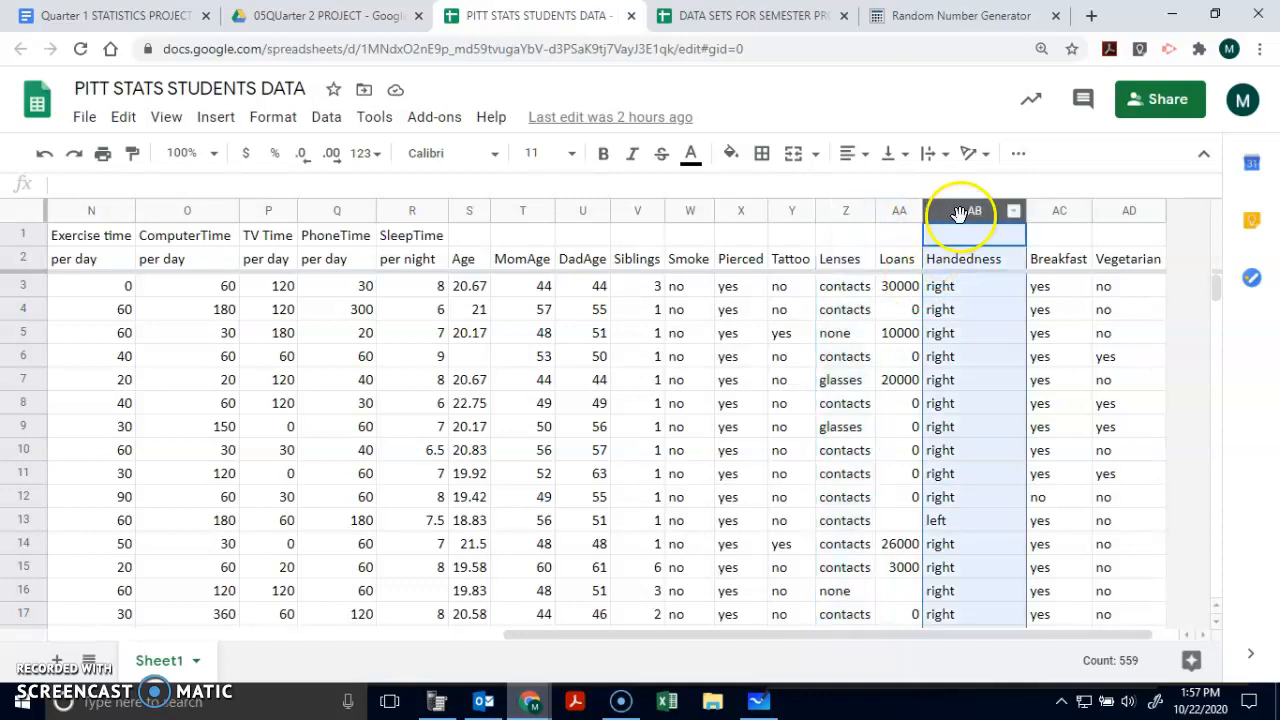
{"action": "left_click", "coordinate": [1060, 214]}
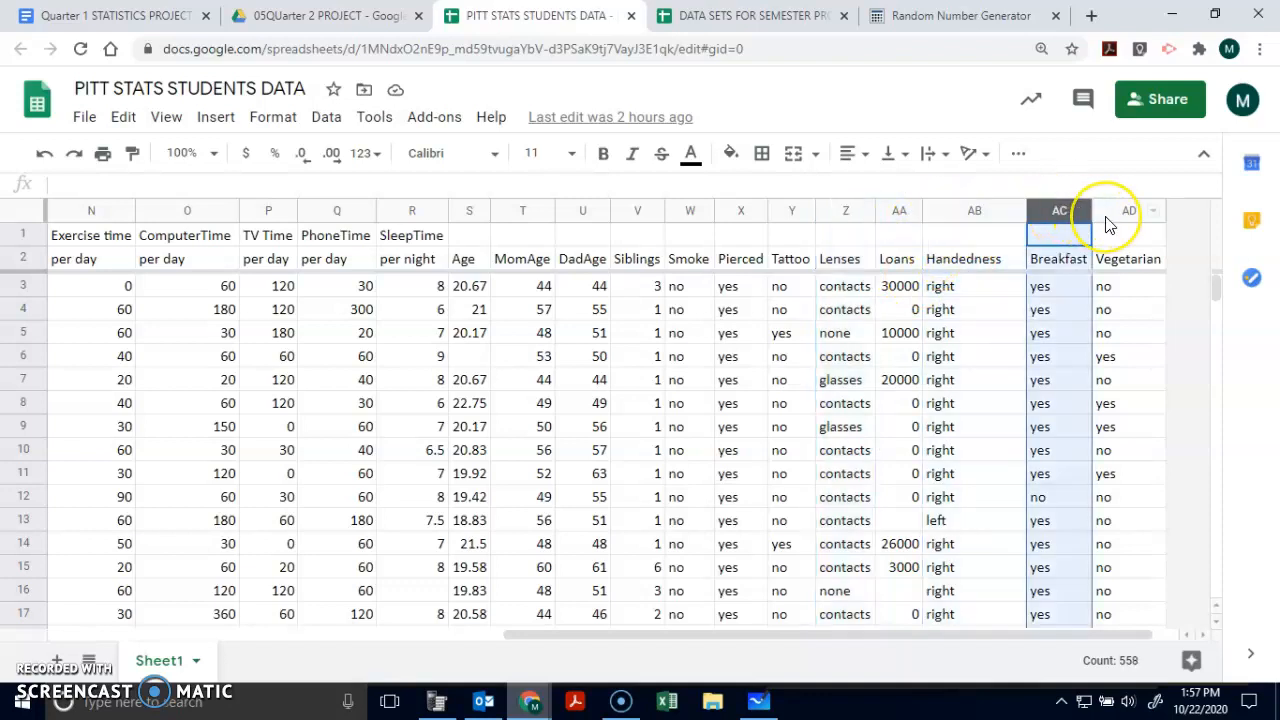
{"action": "left_click", "coordinate": [1105, 213]}
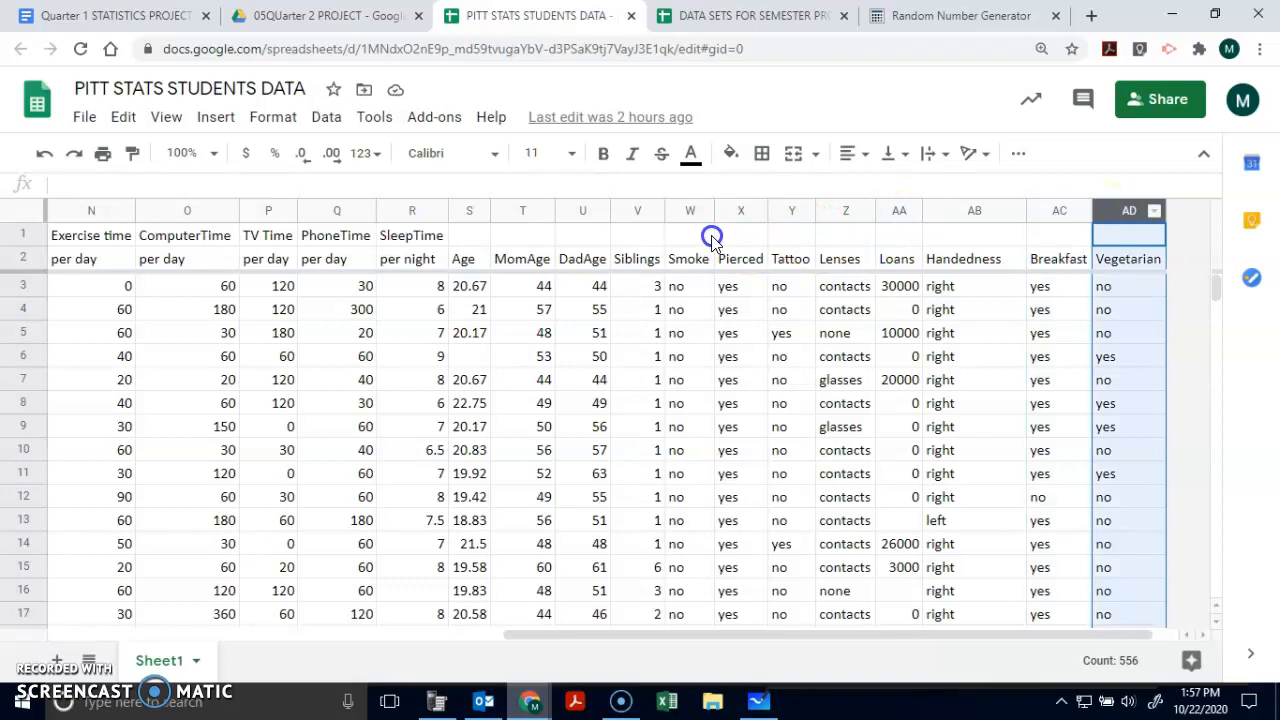
{"action": "left_click", "coordinate": [679, 213]}
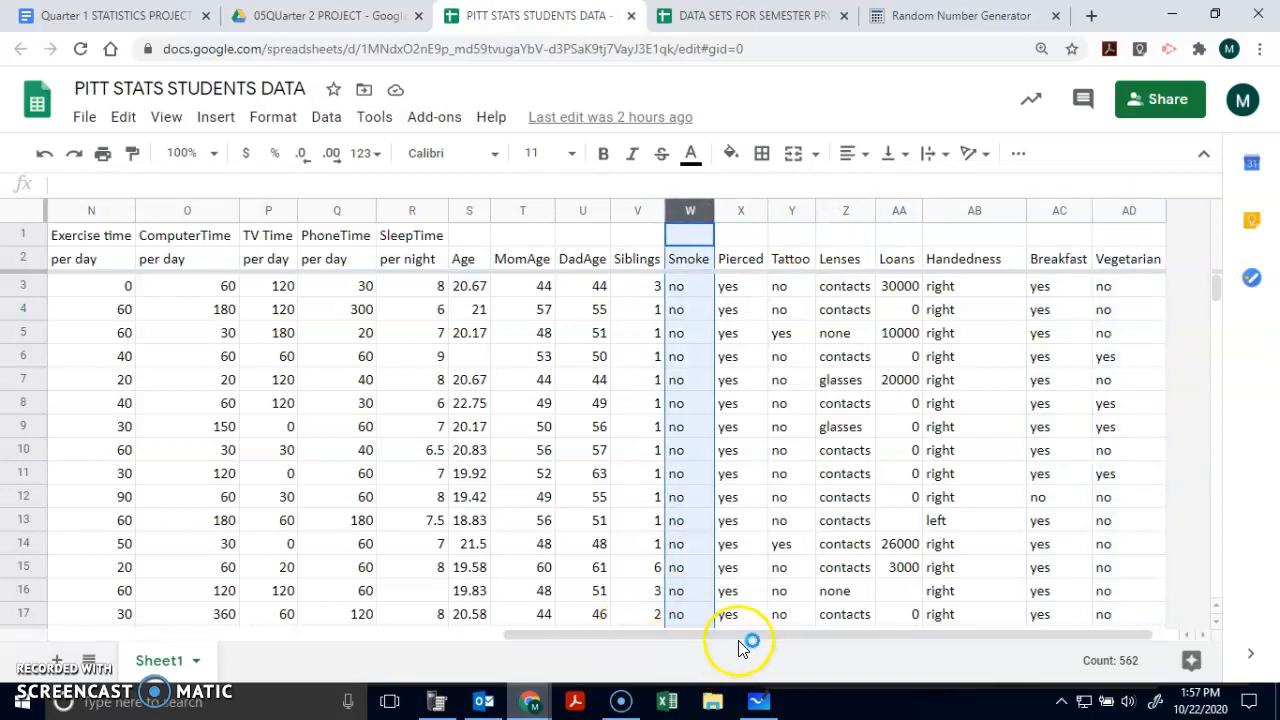
{"action": "left_click_drag", "start_coordinate": [749, 636], "coordinate": [250, 635]}
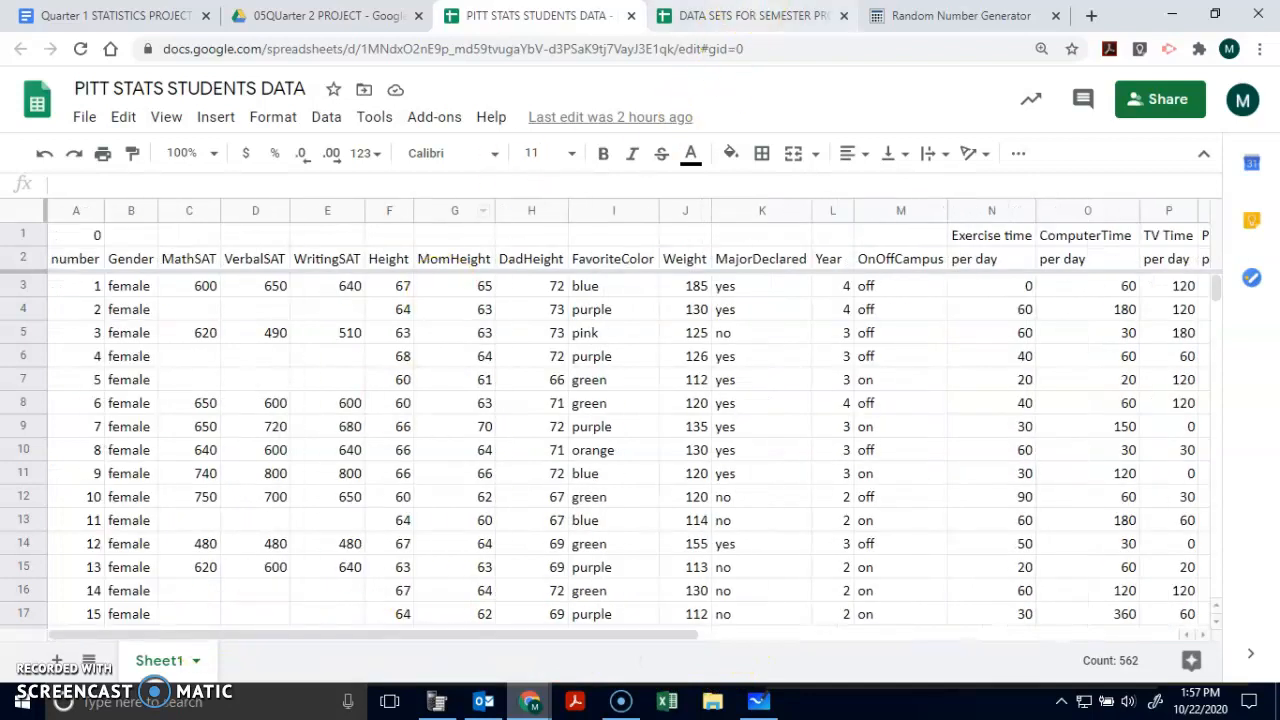
In the DATA SETS FOR SEMESTER PROJECT spreadsheet, highlight the exercise-caused heart pain, Max heart rate, cholesterol and resting blood pressure columns in turn
{"action": "left_click", "coordinate": [749, 15]}
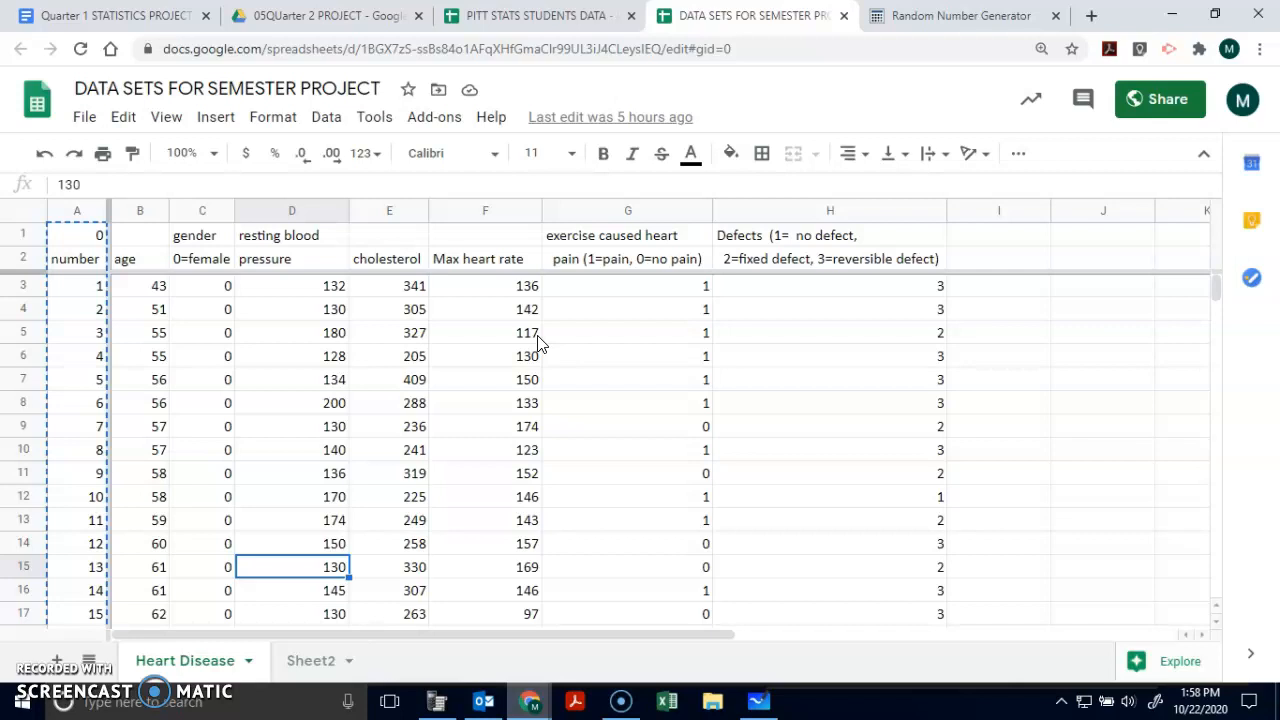
{"action": "left_click", "coordinate": [600, 230]}
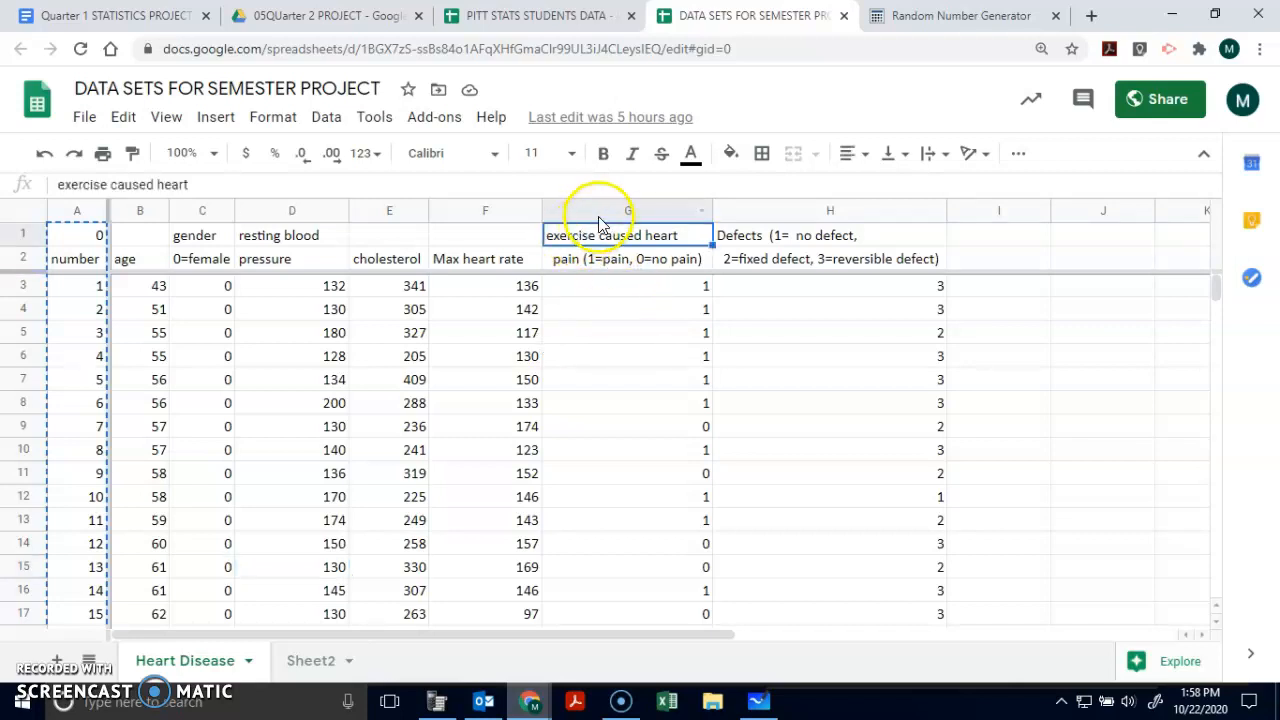
{"action": "left_click", "coordinate": [597, 212]}
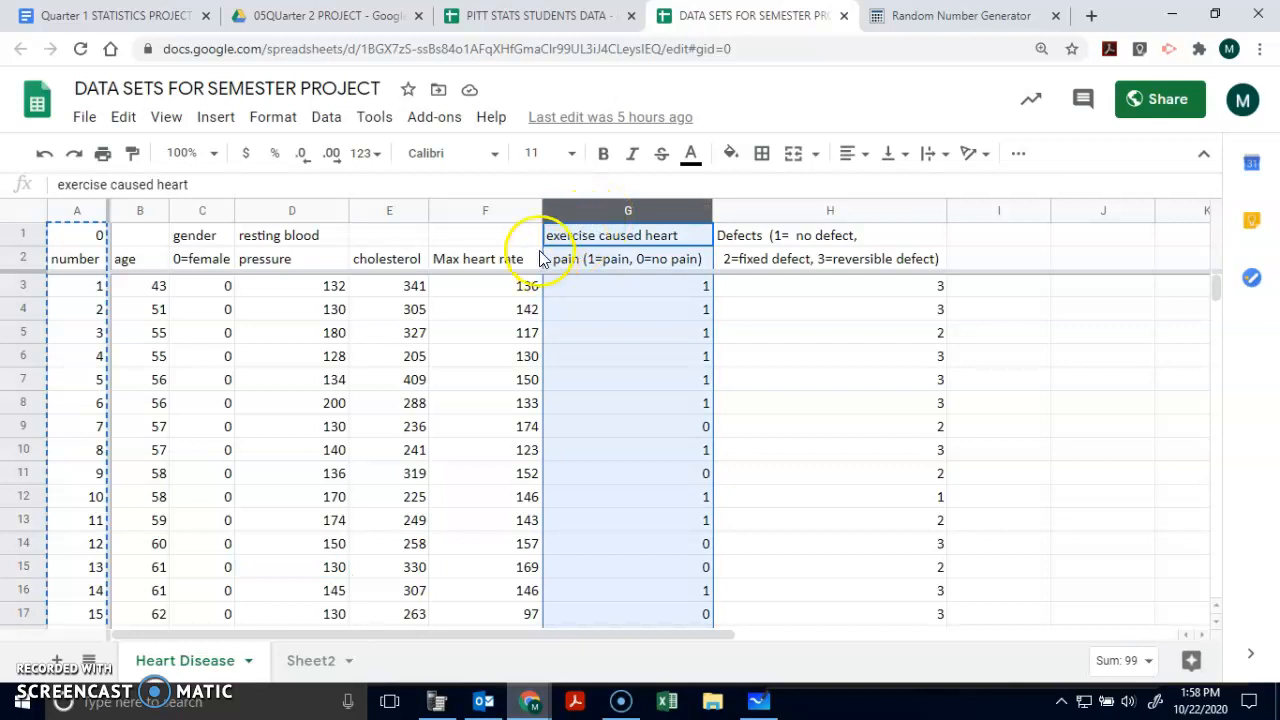
{"action": "left_click", "coordinate": [473, 212]}
{"action": "left_click", "coordinate": [385, 211]}
{"action": "left_click", "coordinate": [295, 212]}
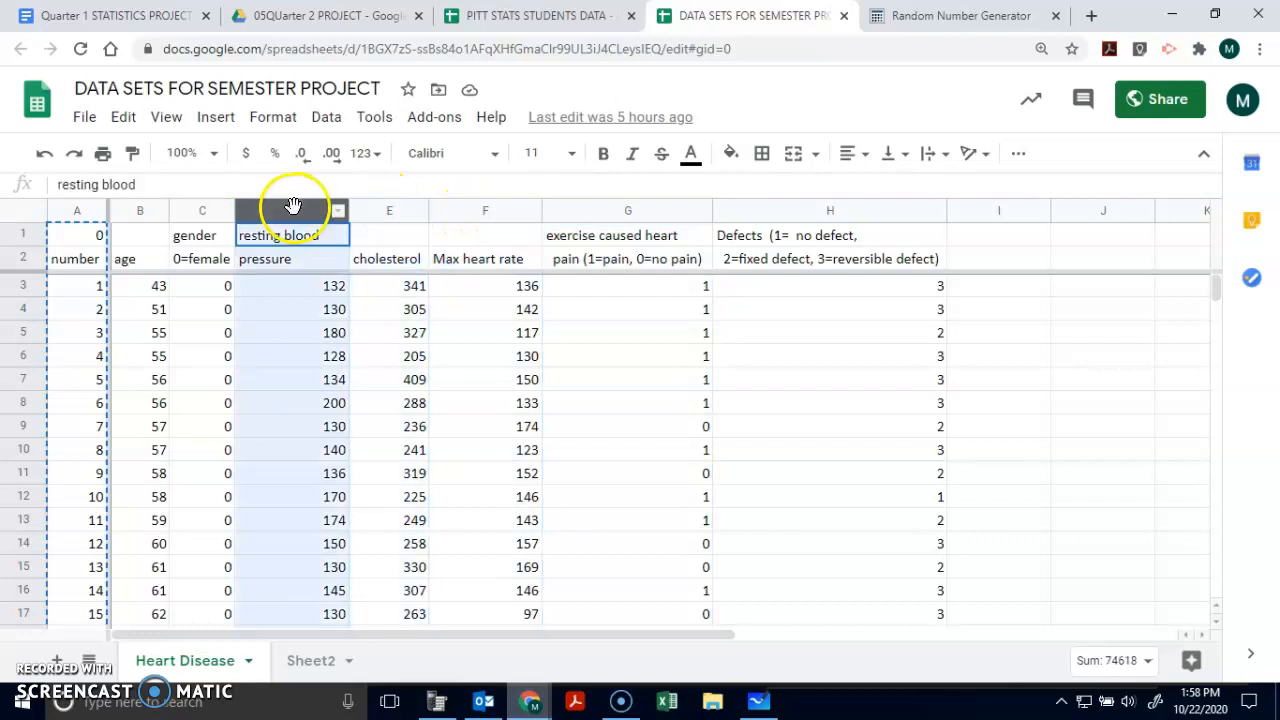
Highlight the heart data's categorical columns in turn: gender, exercise-caused heart pain and Defects
{"action": "left_click", "coordinate": [198, 210]}
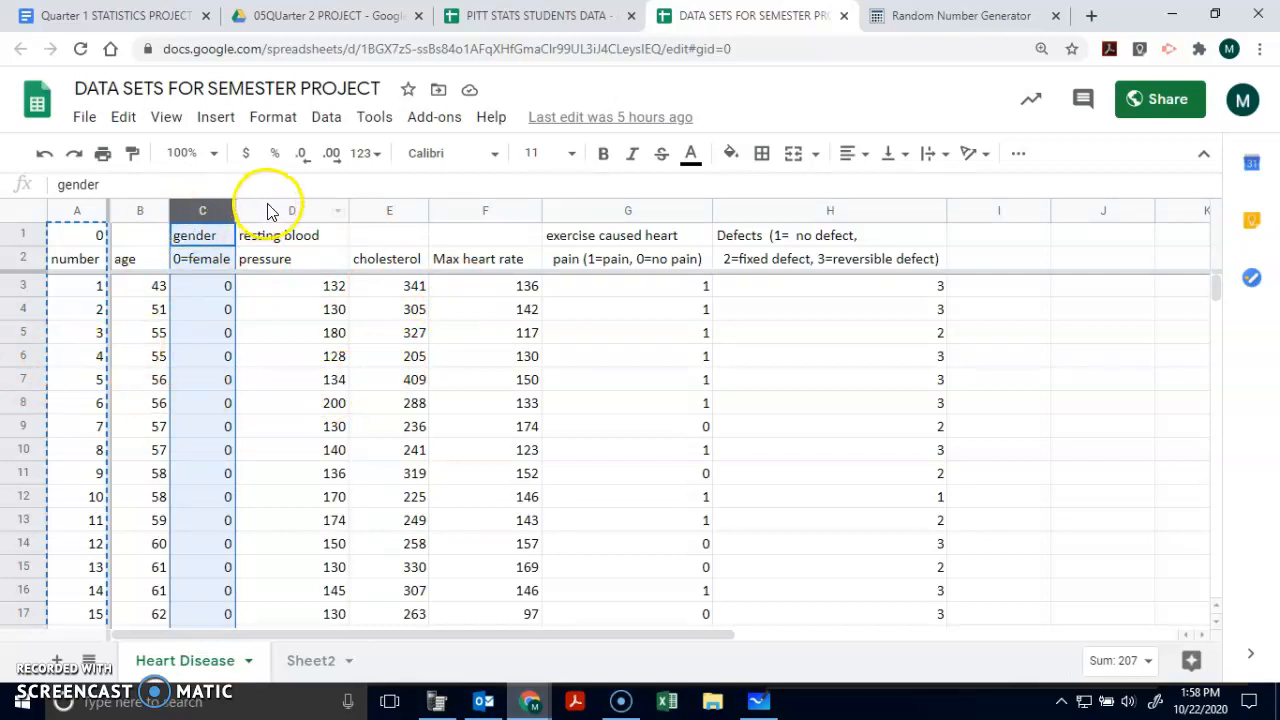
{"action": "left_click", "coordinate": [648, 210]}
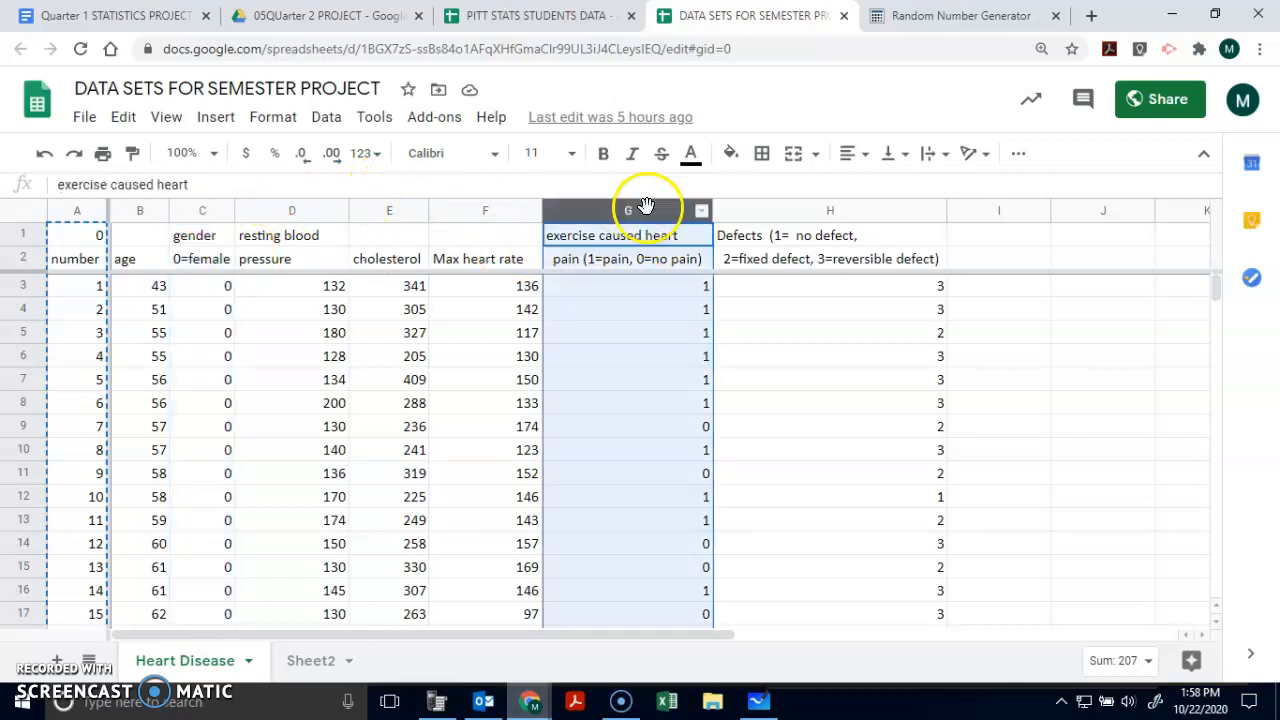
{"action": "left_click", "coordinate": [797, 208]}
{"action": "left_click", "coordinate": [655, 210]}
{"action": "left_click", "coordinate": [788, 208]}
{"action": "left_click", "coordinate": [703, 212]}
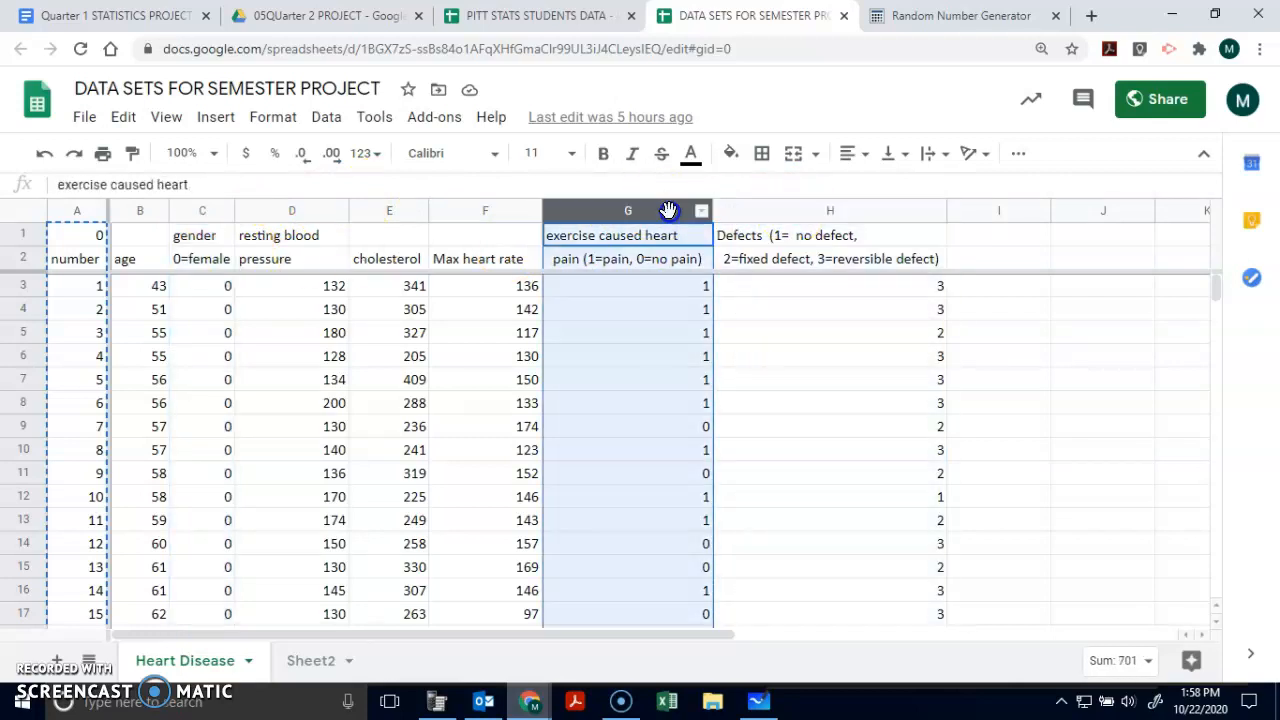
{"action": "left_click", "coordinate": [842, 211]}
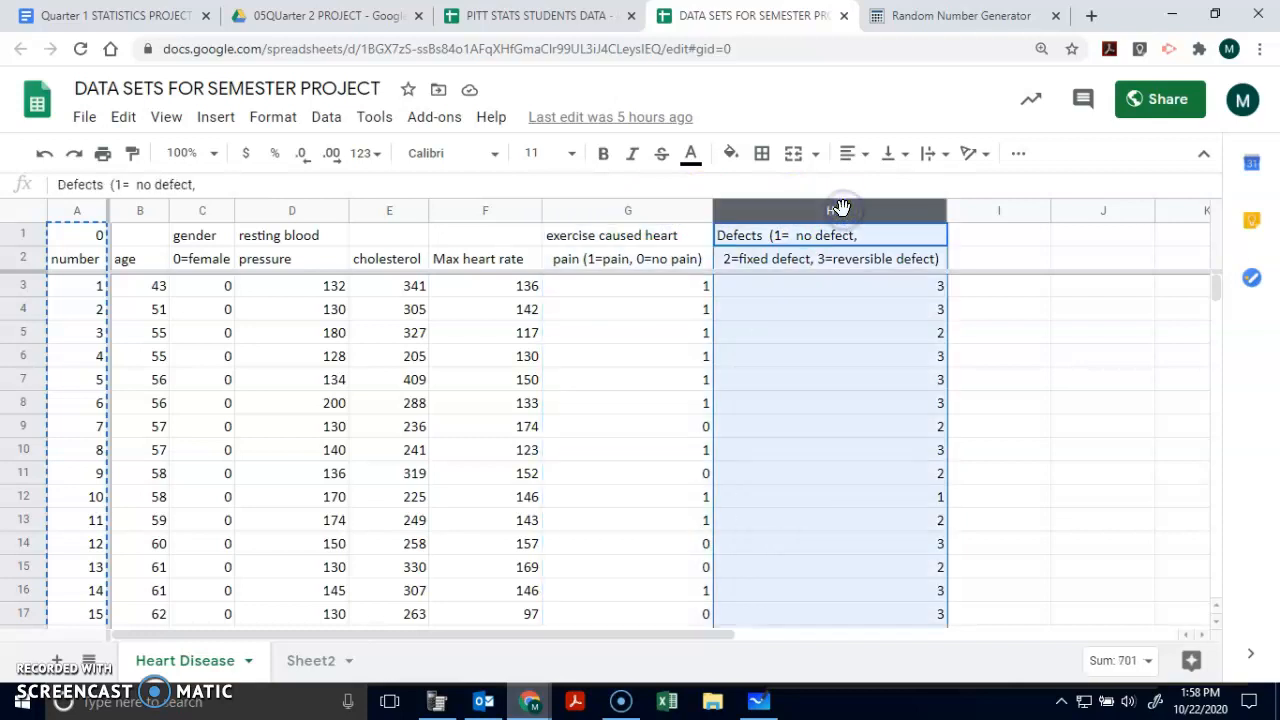
Highlight the heart data's quantitative columns in turn: resting blood pressure, cholesterol and Max heart rate
{"action": "left_click", "coordinate": [300, 210]}
{"action": "left_click", "coordinate": [388, 210]}
{"action": "left_click", "coordinate": [486, 210]}
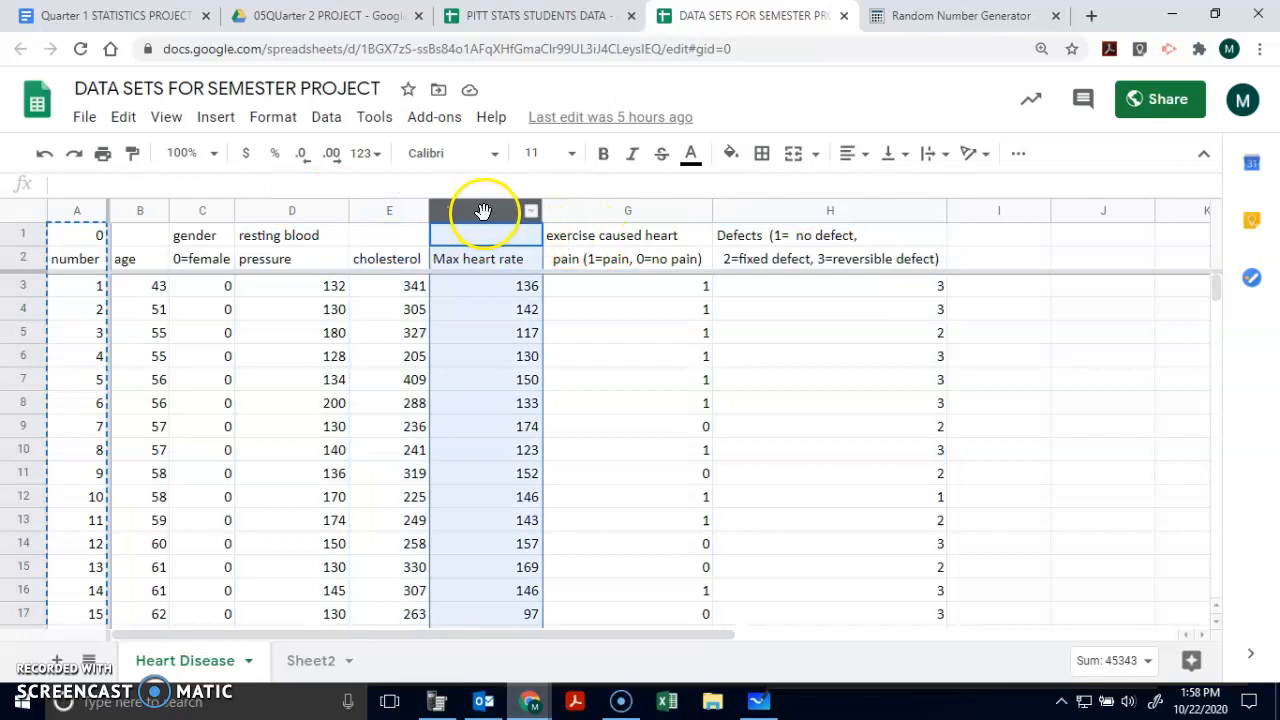
Return to the PITT STATS STUDENTS DATA spreadsheet, look across its columns, and highlight the quantitative columns Height and Exercise time per day
{"action": "left_click", "coordinate": [510, 12]}
{"action": "left_click", "coordinate": [757, 18]}
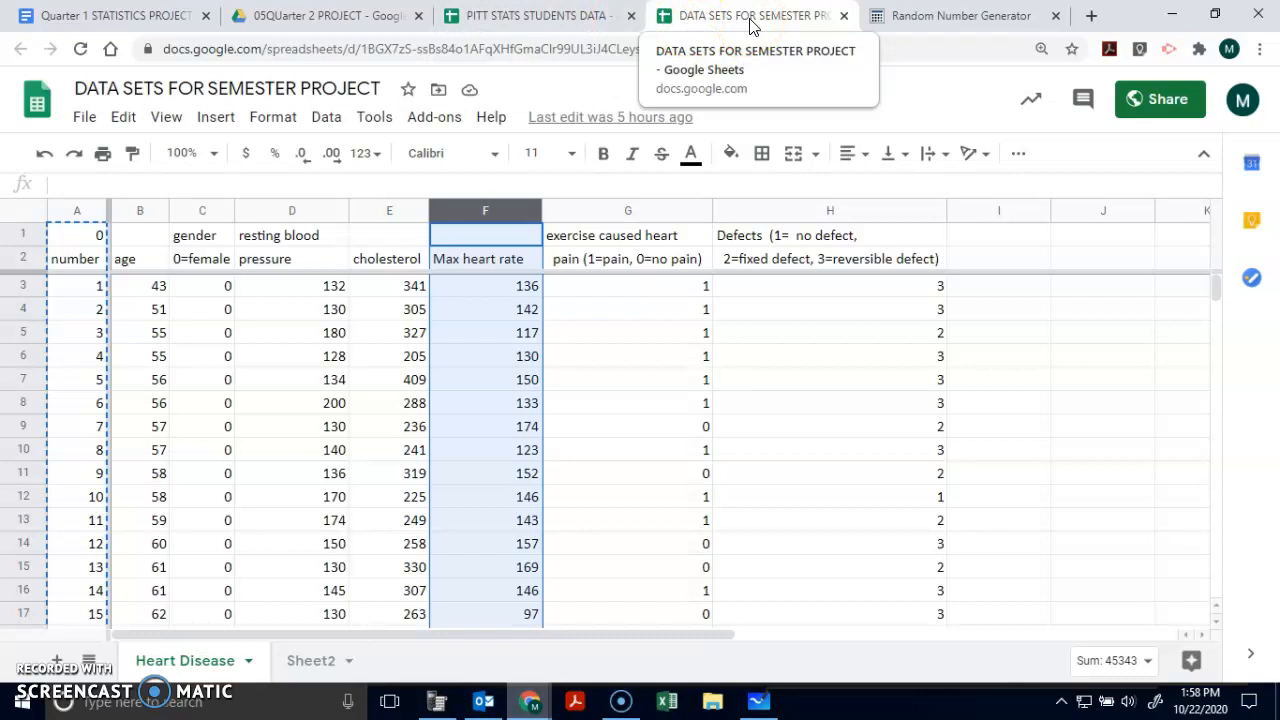
{"action": "left_click", "coordinate": [567, 20]}
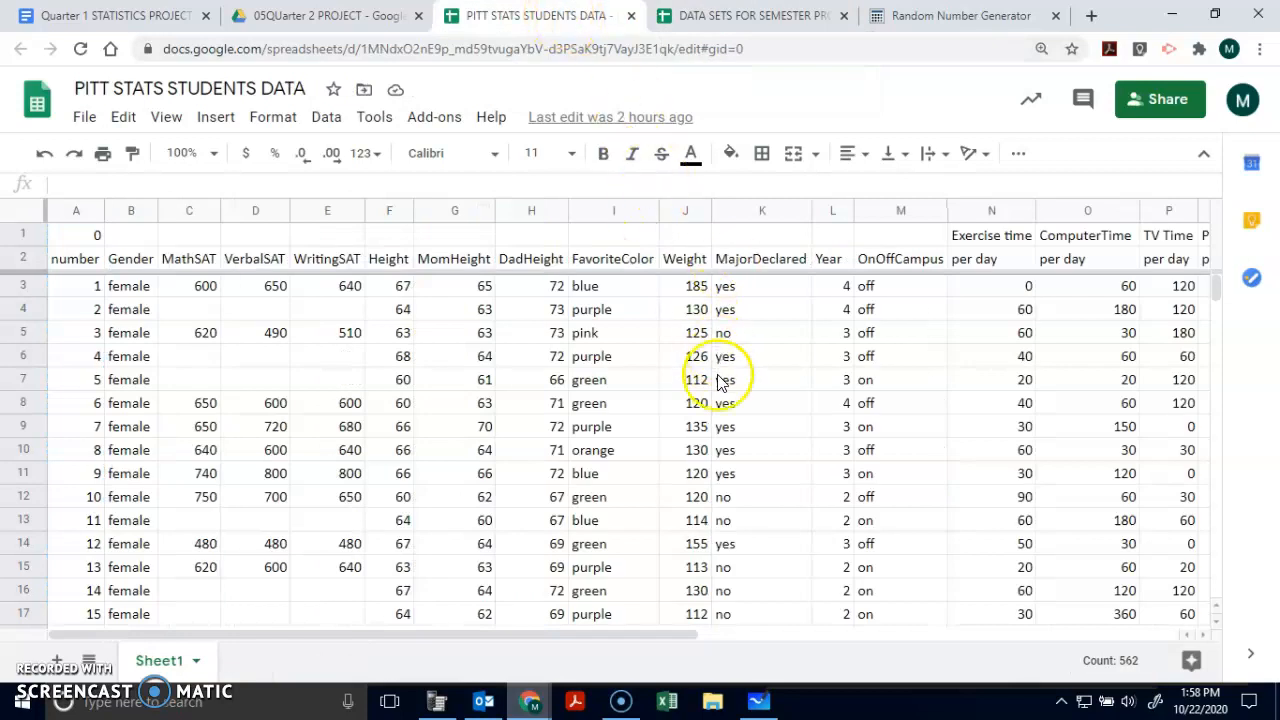
{"action": "left_click_drag", "start_coordinate": [670, 640], "coordinate": [1090, 648]}
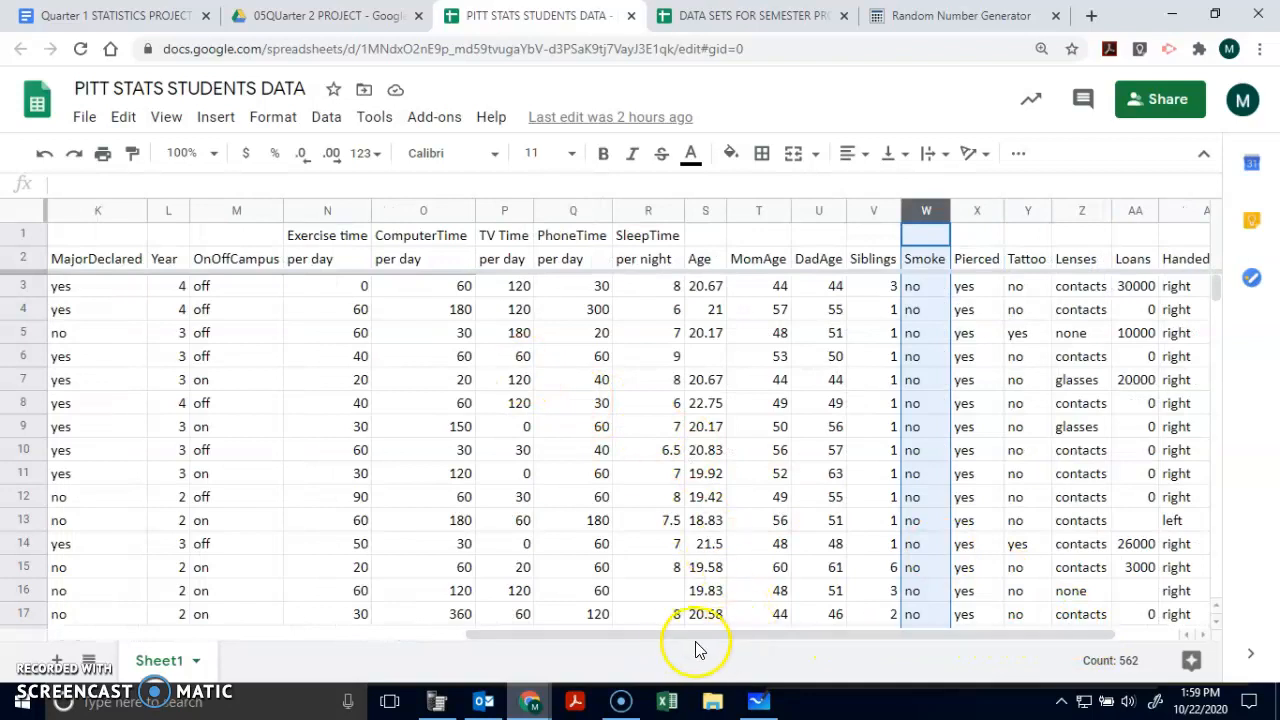
{"action": "left_click_drag", "start_coordinate": [694, 640], "coordinate": [100, 555]}
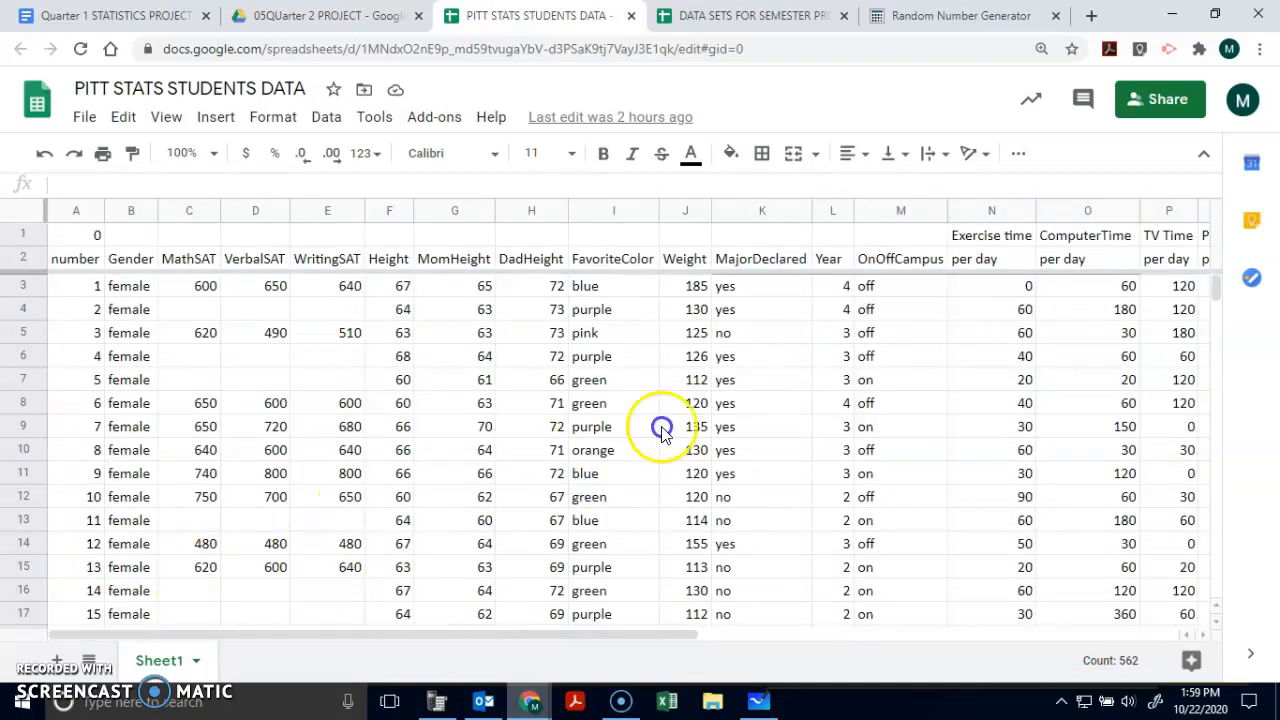
{"action": "left_click", "coordinate": [382, 210]}
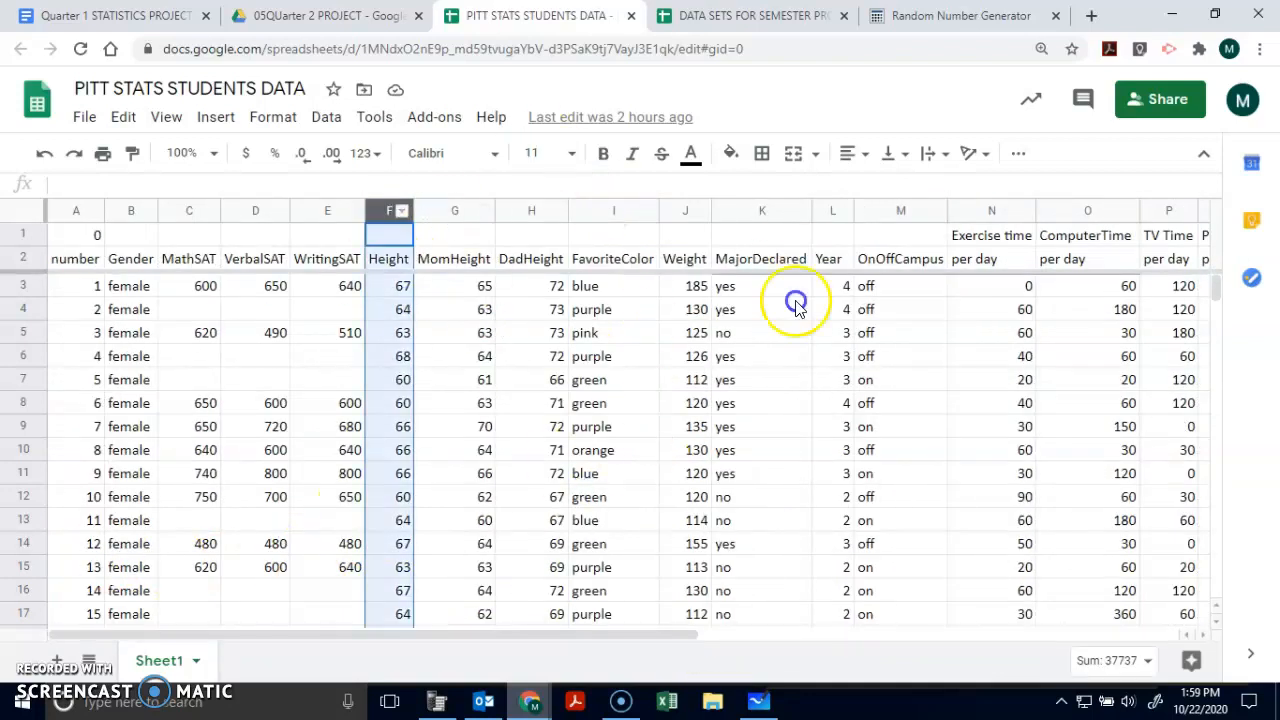
{"action": "left_click", "coordinate": [1015, 216]}
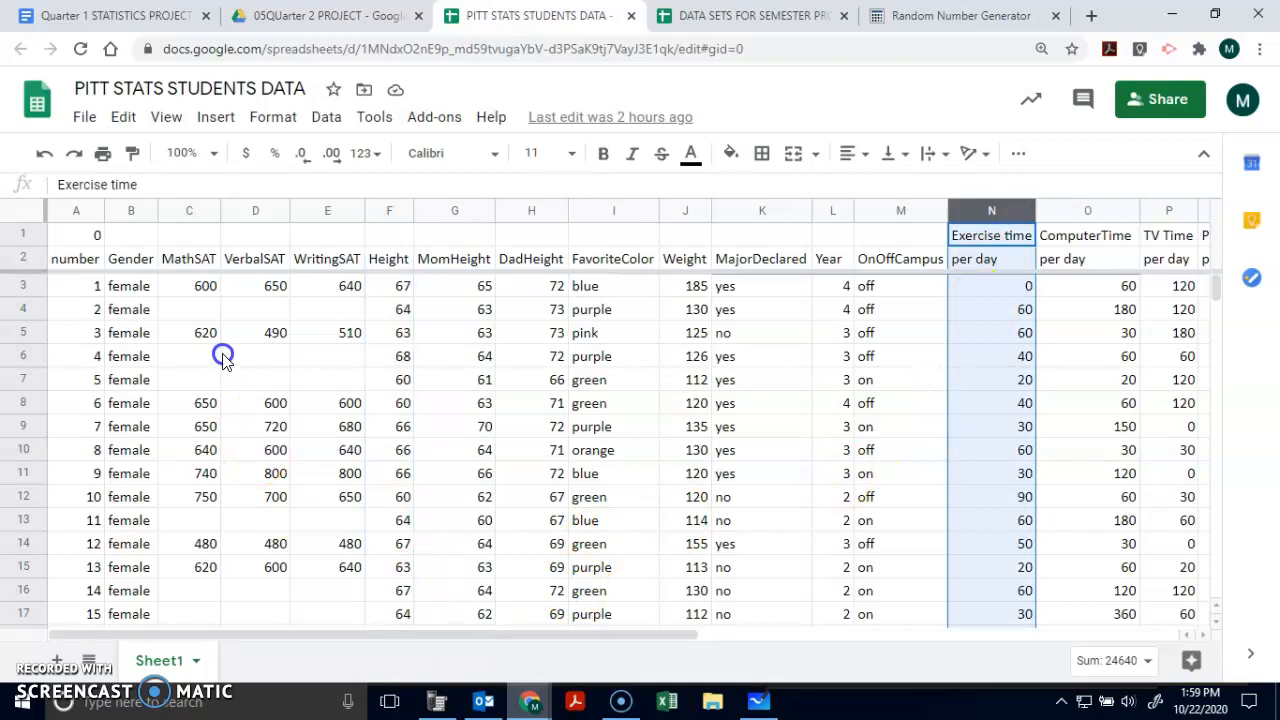
Highlight the MathSAT and number columns in turn, and check the number column down to the last student
{"action": "left_click", "coordinate": [175, 208]}
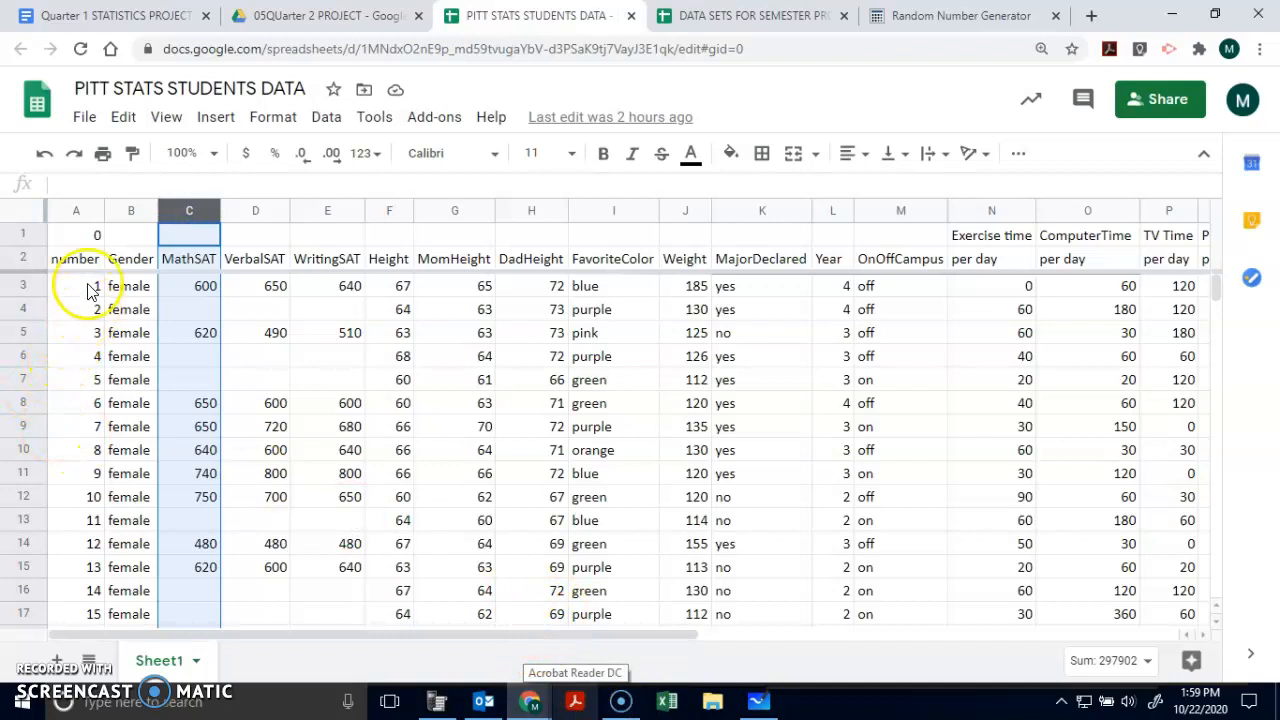
{"action": "left_click", "coordinate": [72, 209]}
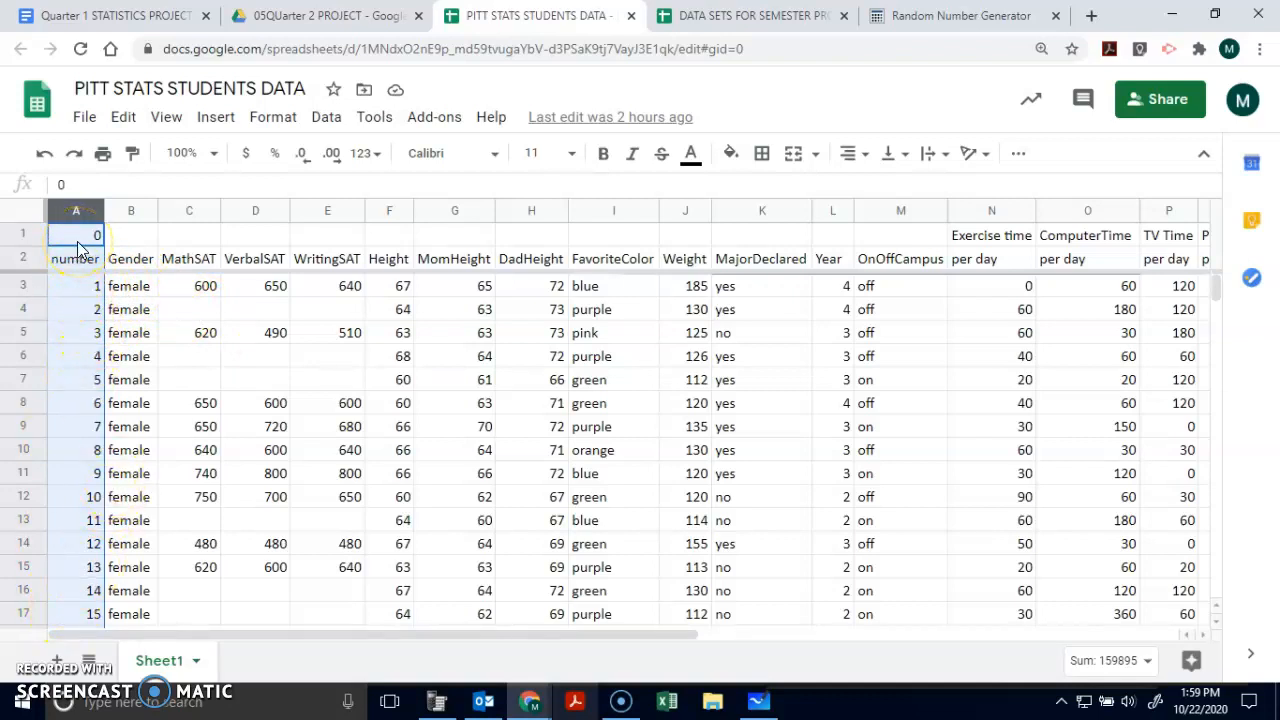
{"action": "scroll", "coordinate": [126, 400], "scroll_direction": "down", "scroll_amount": 9}
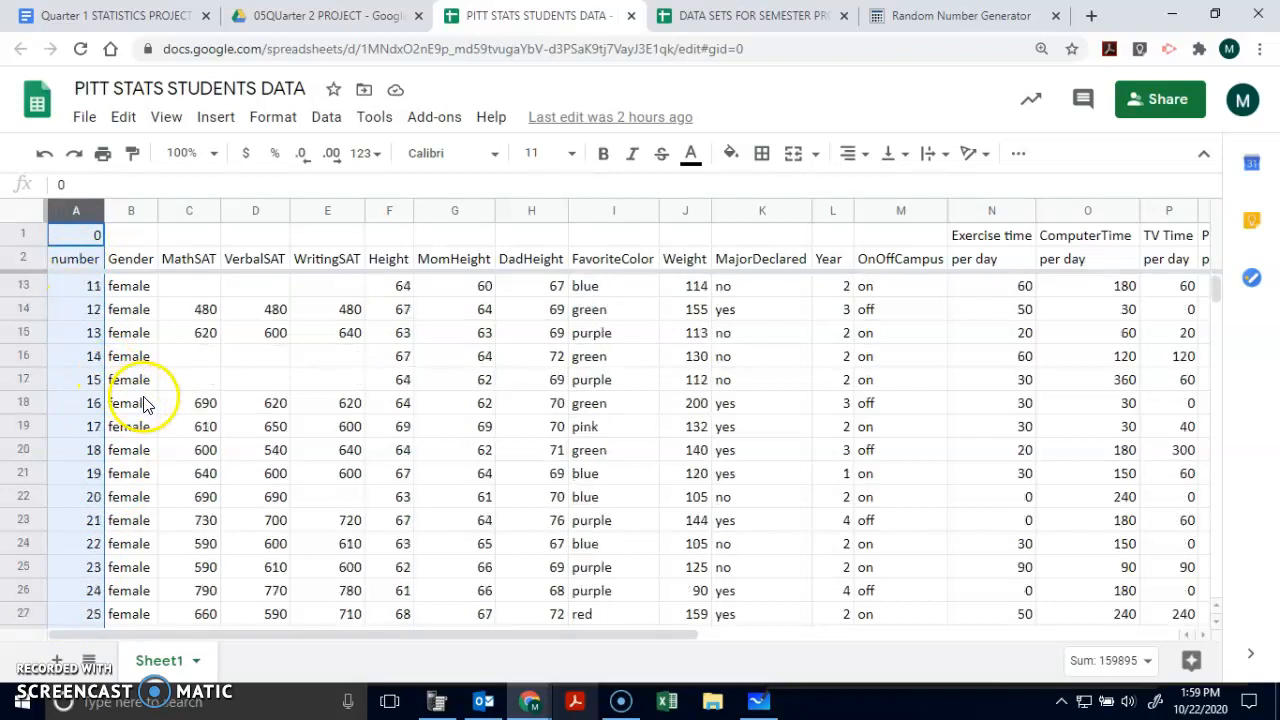
{"action": "left_click_drag", "start_coordinate": [1213, 288], "coordinate": [1214, 418]}
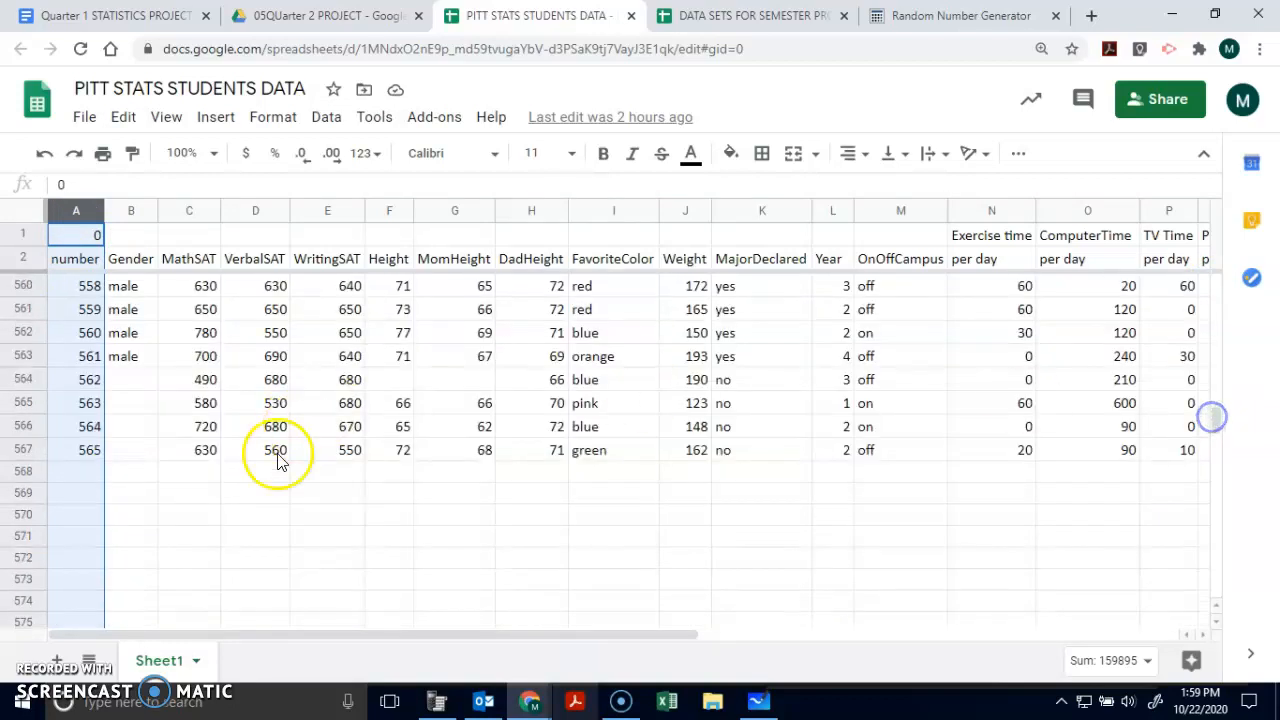
{"action": "scroll", "coordinate": [160, 435], "scroll_direction": "up", "scroll_amount": 3}
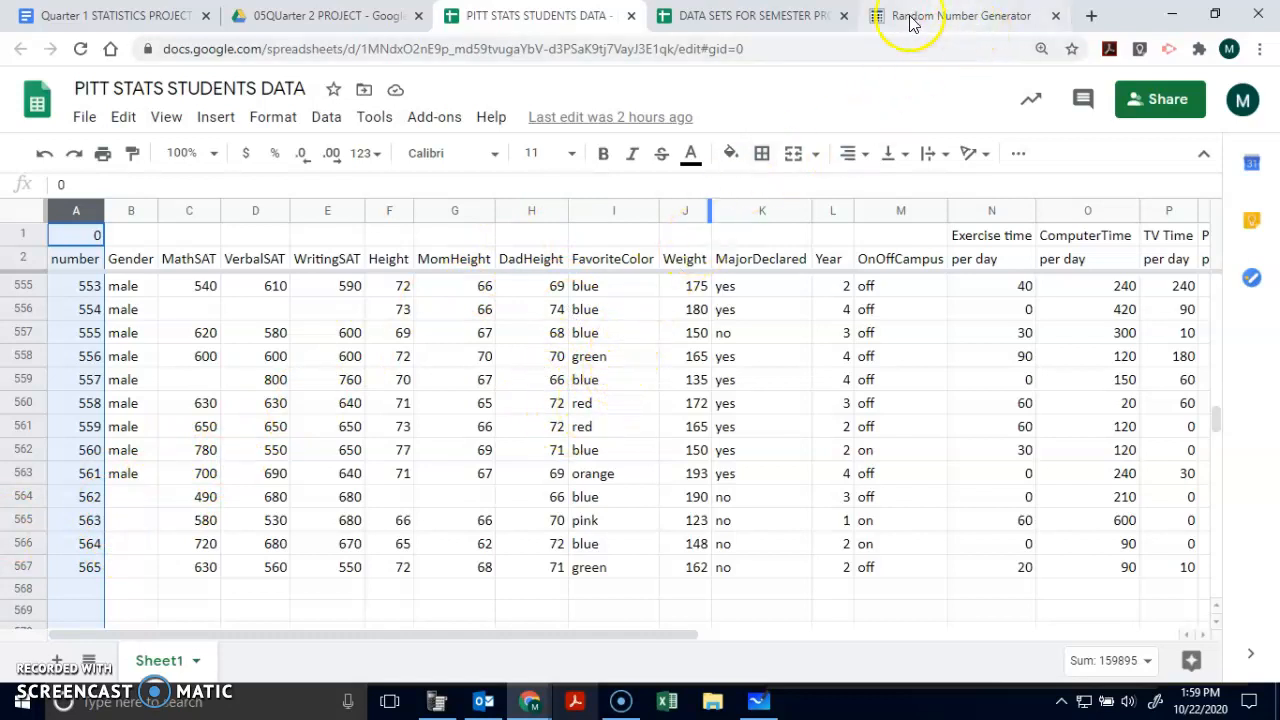
Switch to the Calculator.net Random Number Generator page, highlight its web address, and examine the Comprehensive Version settings
{"action": "left_click", "coordinate": [968, 16]}
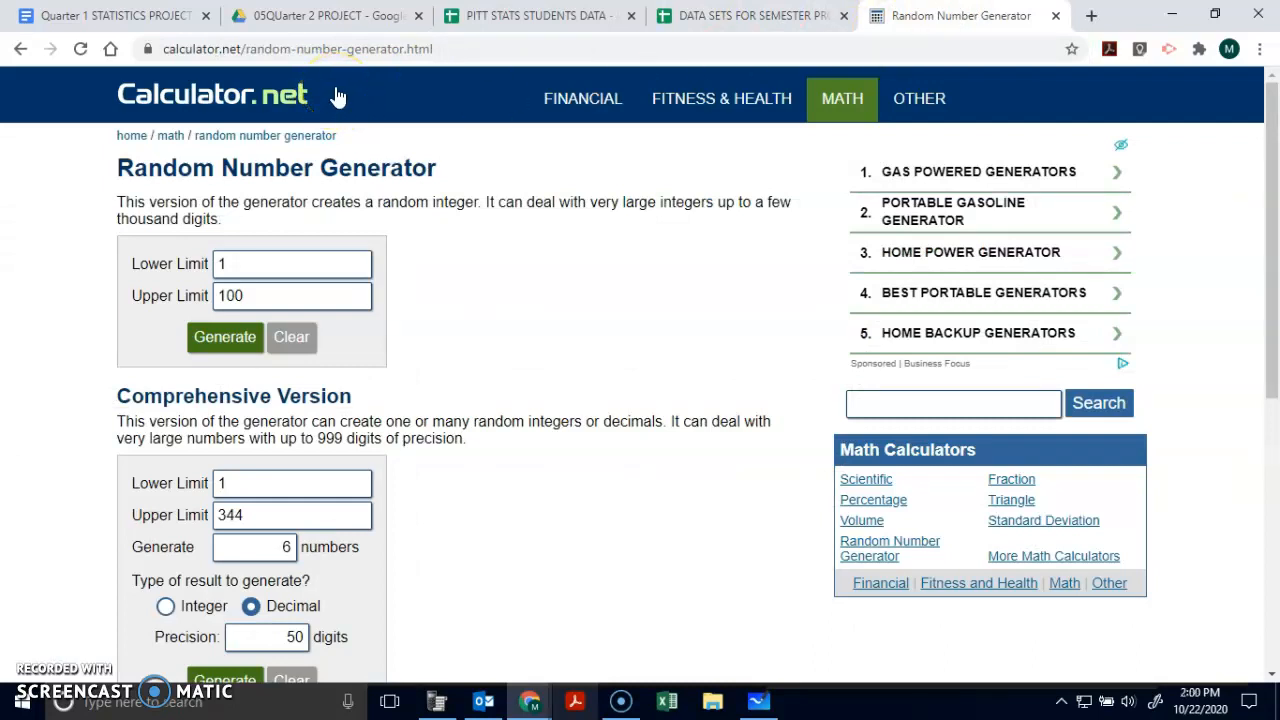
{"action": "left_click_drag", "start_coordinate": [457, 48], "coordinate": [151, 48]}
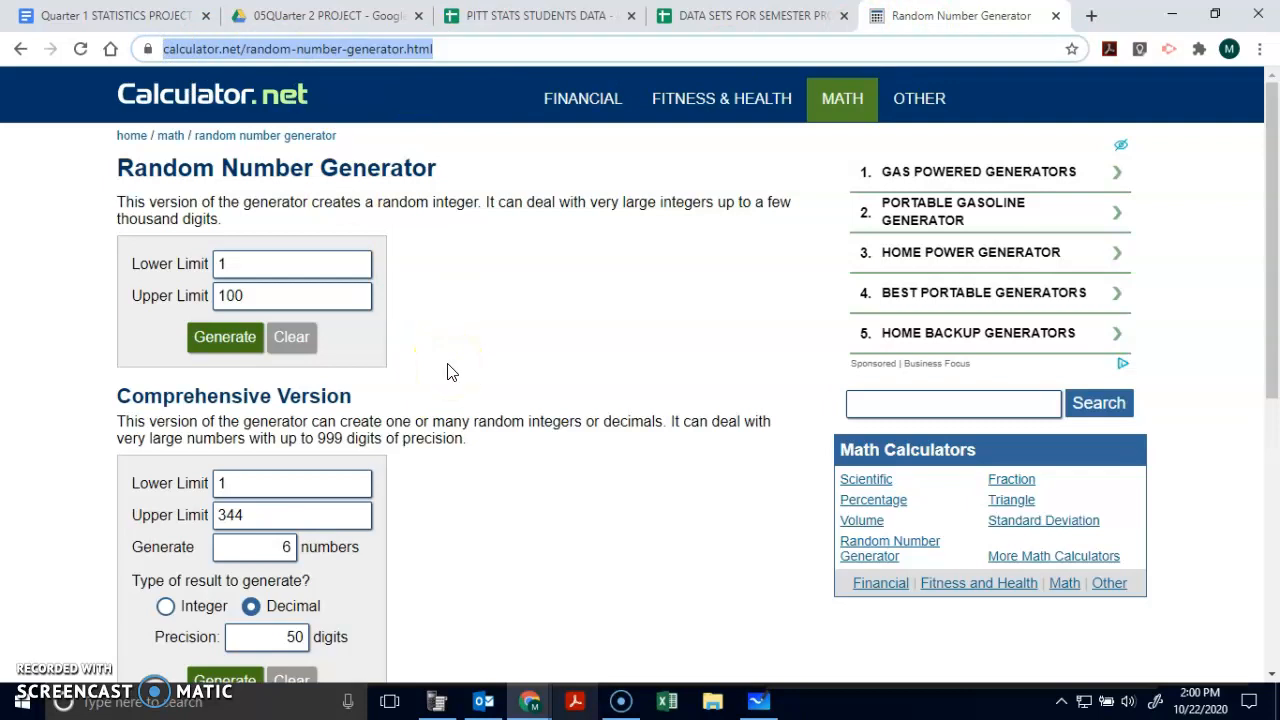
{"action": "scroll", "coordinate": [485, 405], "scroll_direction": "down", "scroll_amount": 1}
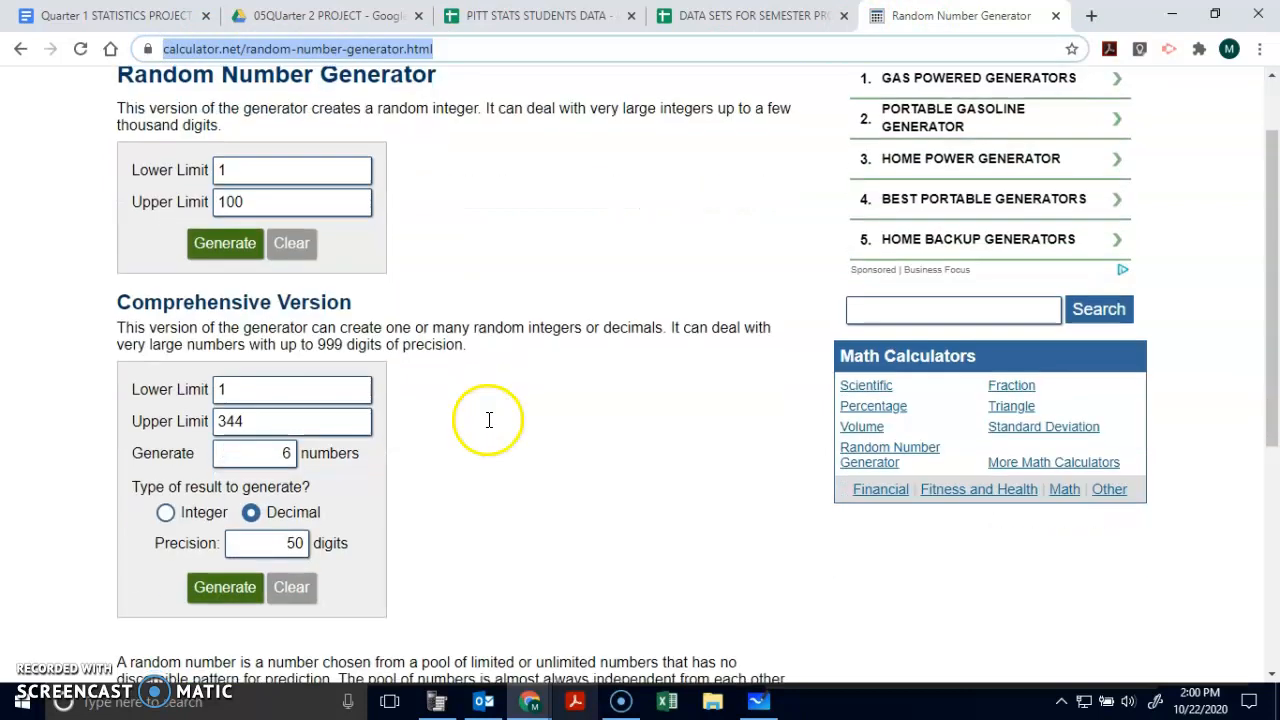
{"action": "scroll", "coordinate": [252, 388], "scroll_direction": "down", "scroll_amount": 1}
{"action": "scroll", "coordinate": [245, 370], "scroll_direction": "up", "scroll_amount": 1}
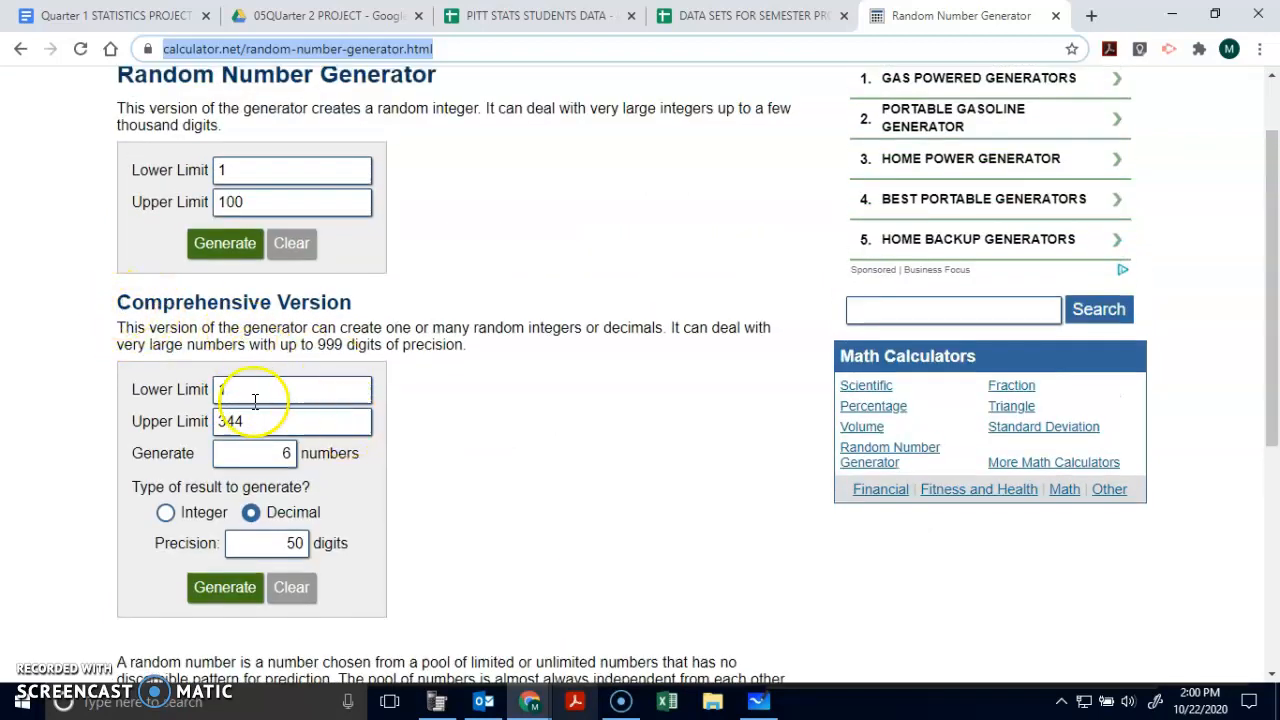
In the generator's Comprehensive Version, set the upper limit to 565 and the amount to generate to 30 numbers
{"action": "left_click_drag", "start_coordinate": [263, 420], "coordinate": [196, 420]}
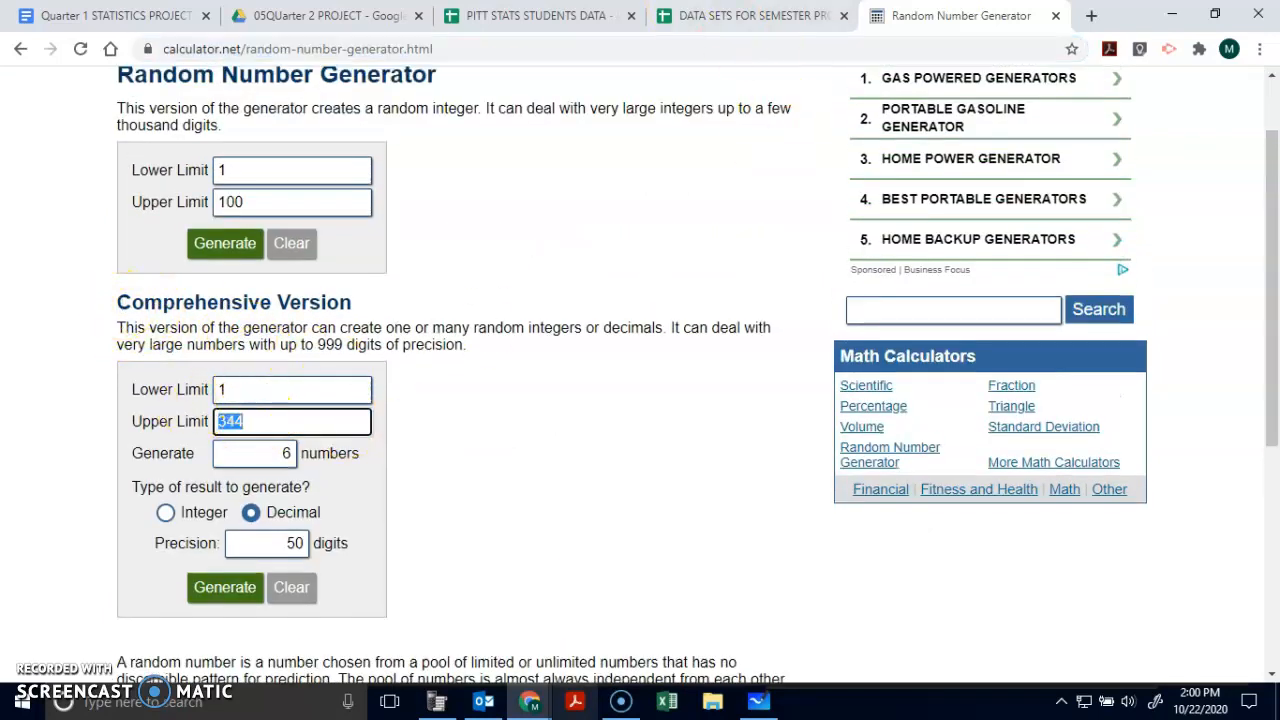
{"action": "left_click", "coordinate": [503, 15]}
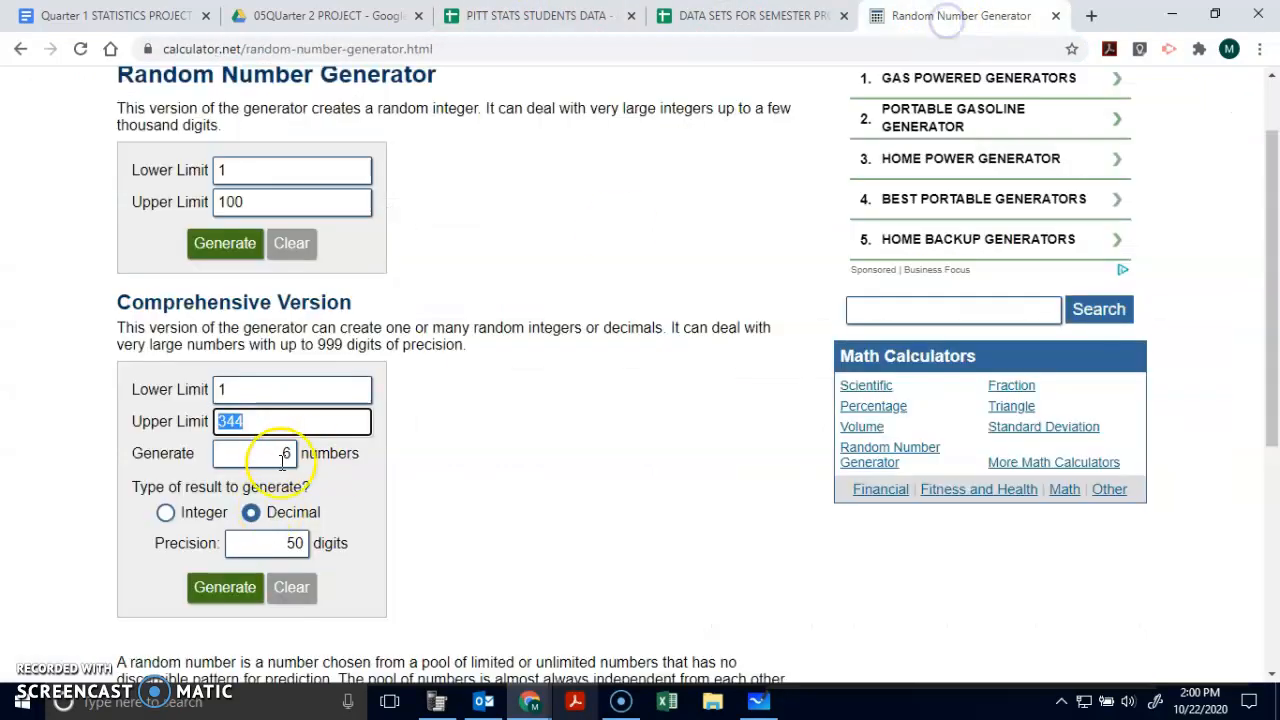
{"action": "type", "text": "565"}
{"action": "left_click_drag", "start_coordinate": [284, 455], "coordinate": [309, 461]}
{"action": "type", "text": "30"}
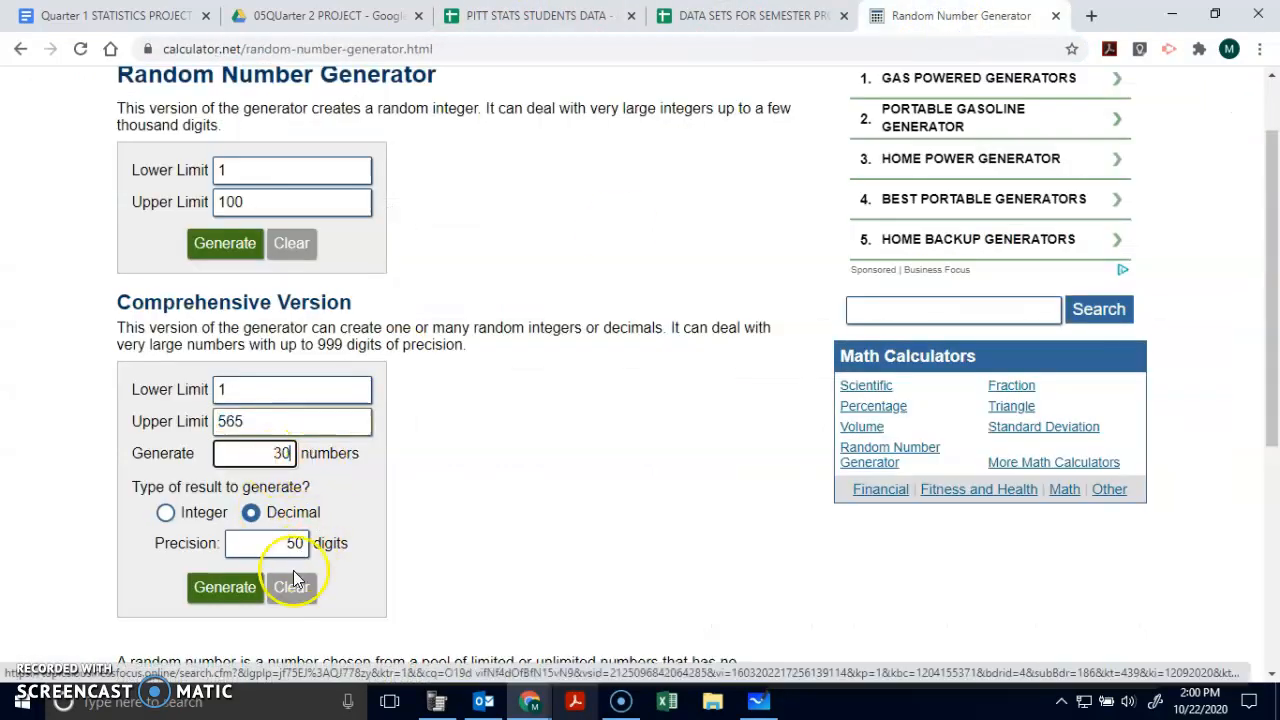
Highlight the duplication option, choose integer results, then generate the random numbers and look through the result list
{"action": "left_click", "coordinate": [165, 513]}
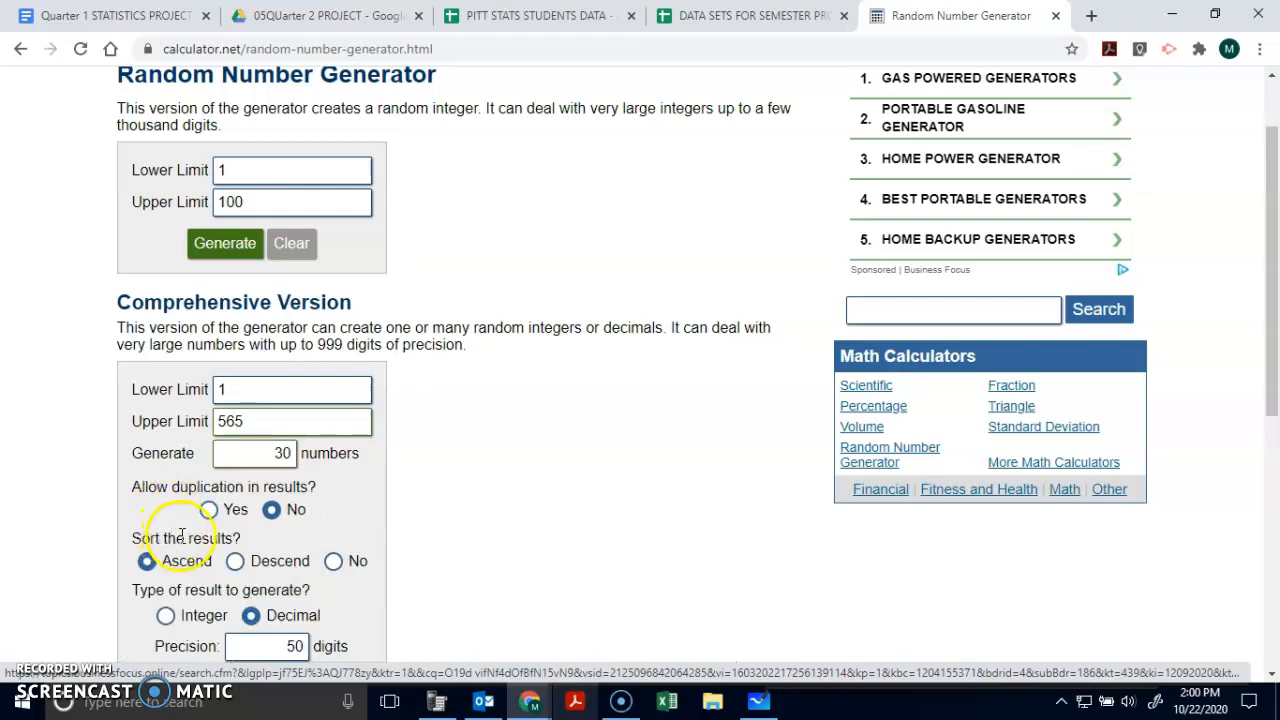
{"action": "scroll", "coordinate": [113, 512], "scroll_direction": "down", "scroll_amount": 1}
{"action": "left_click_drag", "start_coordinate": [154, 392], "coordinate": [271, 428]}
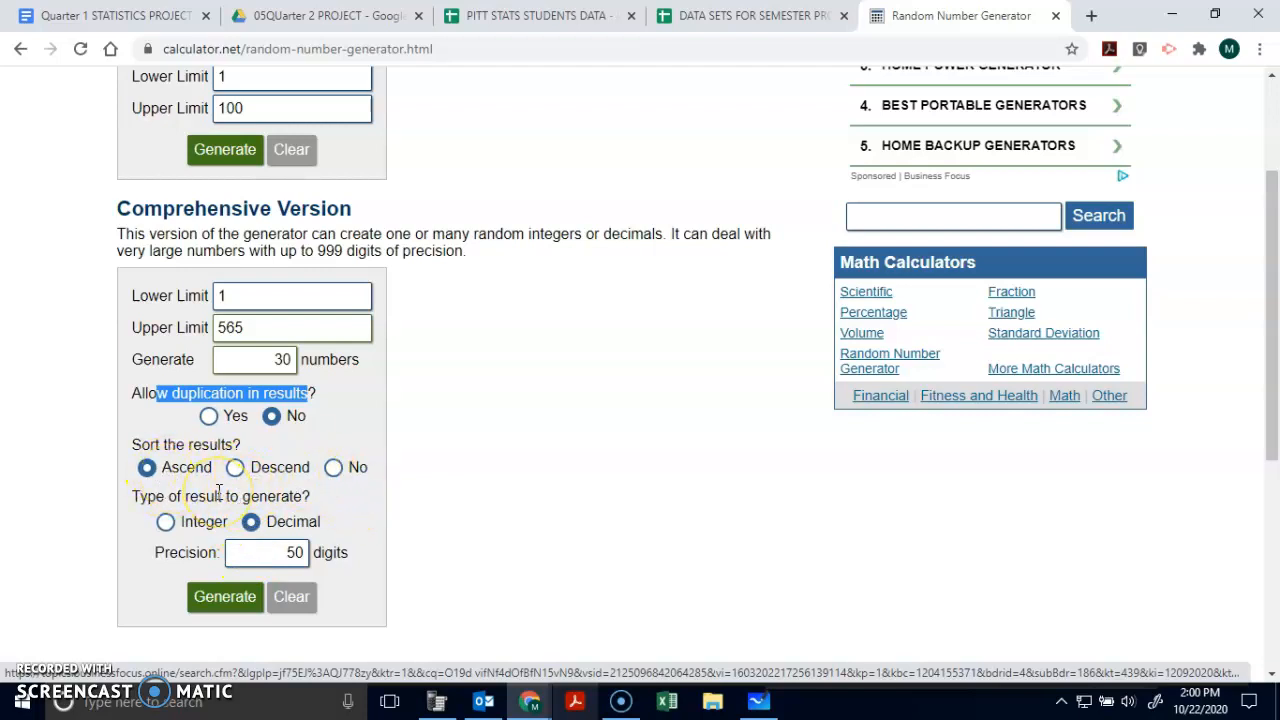
{"action": "left_click", "coordinate": [162, 524]}
{"action": "left_click", "coordinate": [229, 571]}
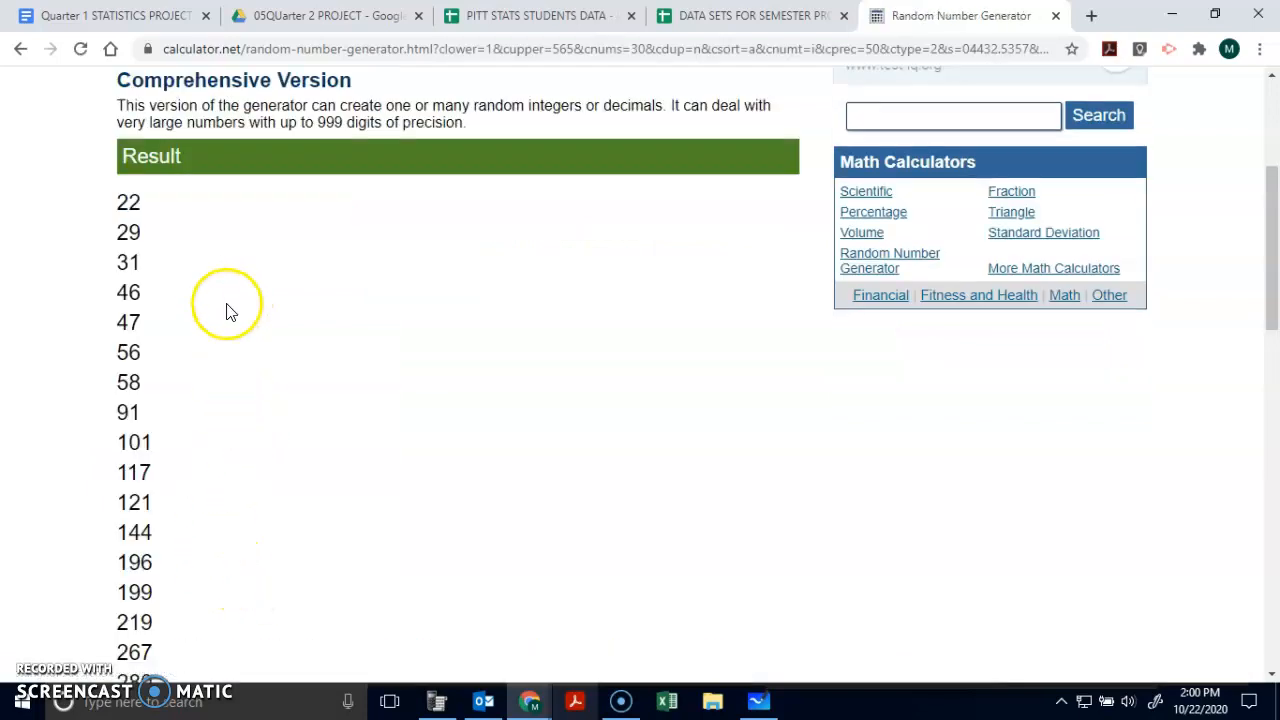
{"action": "scroll", "coordinate": [229, 349], "scroll_direction": "down", "scroll_amount": 7}
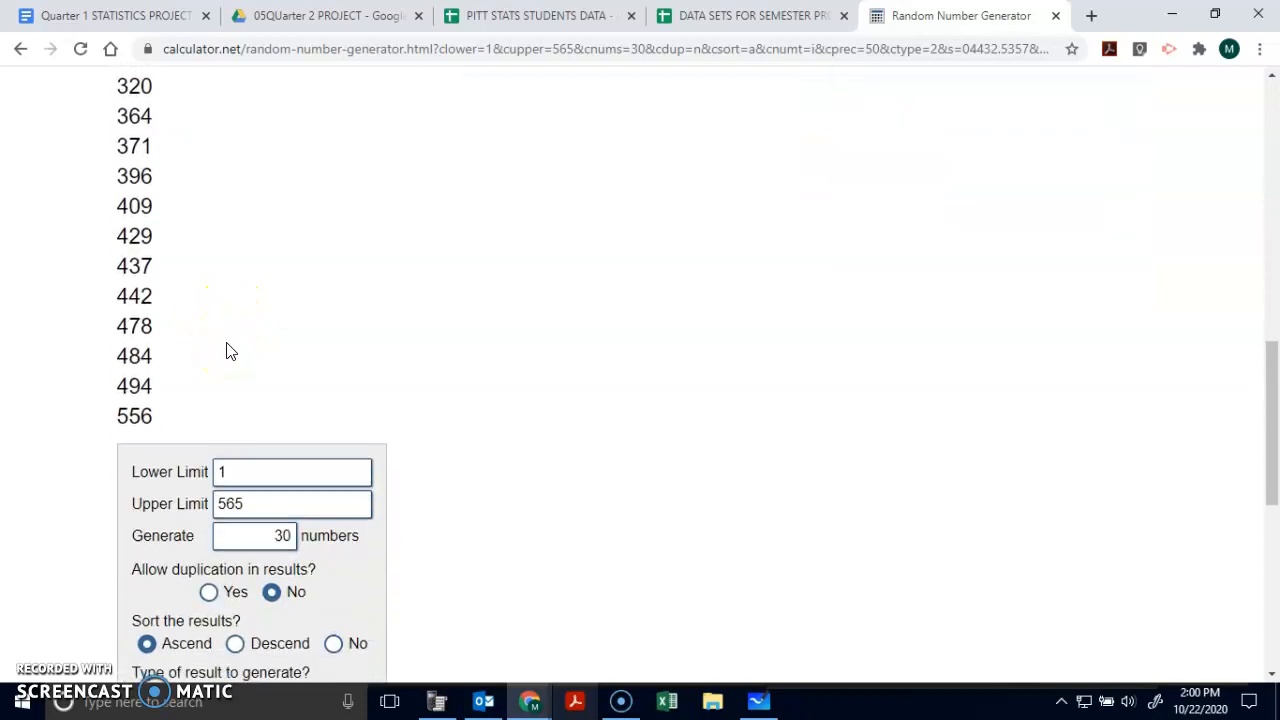
{"action": "scroll", "coordinate": [228, 349], "scroll_direction": "up", "scroll_amount": 6}
{"action": "scroll", "coordinate": [228, 350], "scroll_direction": "up", "scroll_amount": 1}
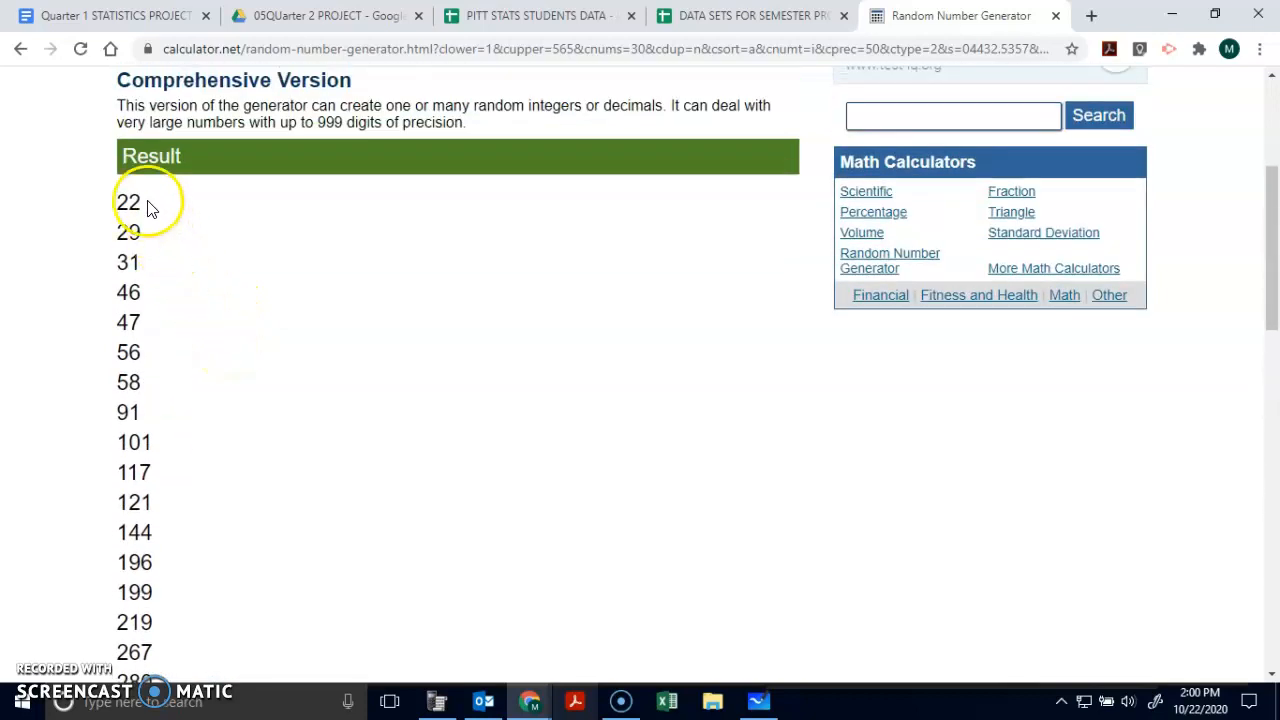
Return to the PITT STATS STUDENTS DATA spreadsheet, find and highlight the row of student number 22, and highlight the MomHeight column
{"action": "left_click", "coordinate": [503, 12]}
{"action": "scroll", "coordinate": [60, 360], "scroll_direction": "up", "scroll_amount": 20}
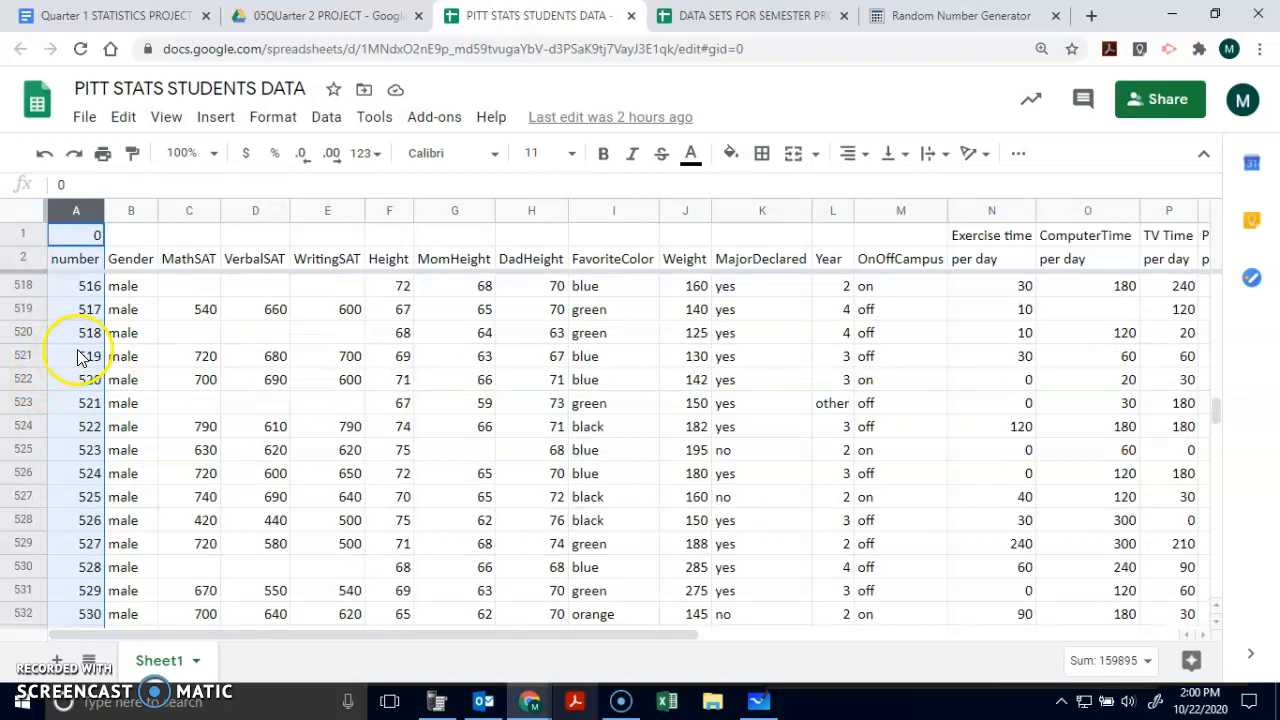
{"action": "scroll", "coordinate": [90, 357], "scroll_direction": "up", "scroll_amount": 20}
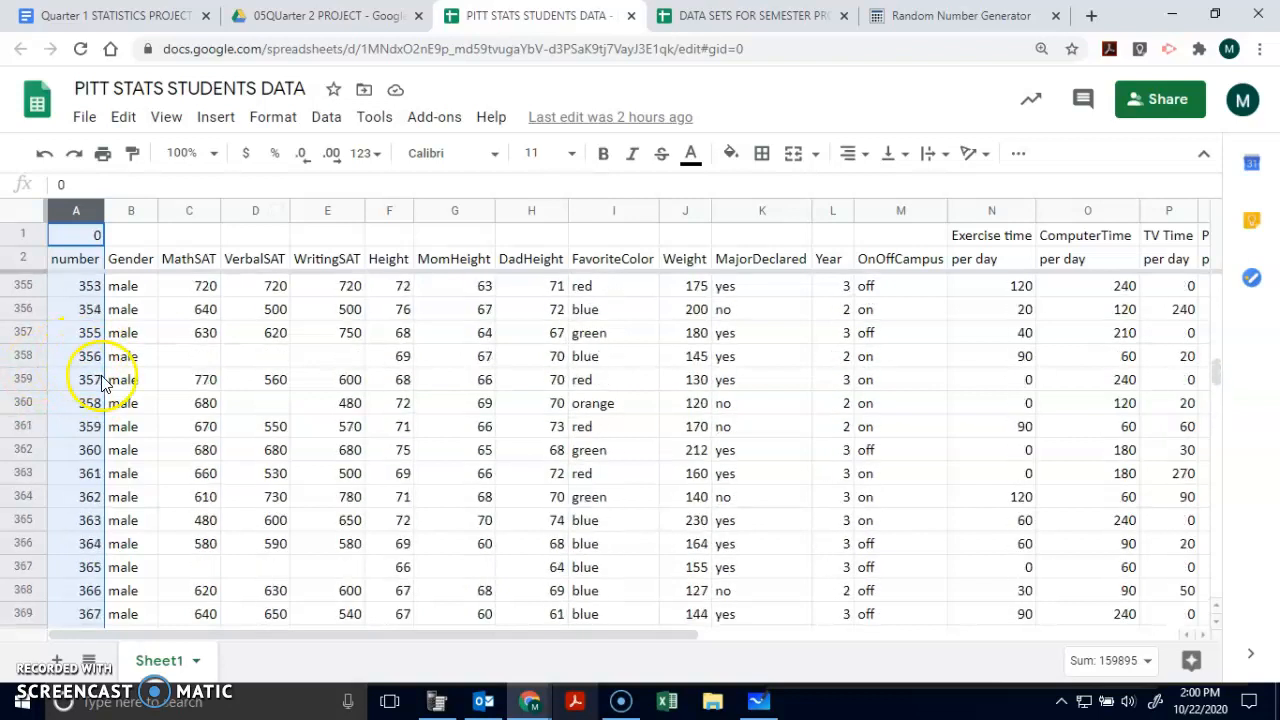
{"action": "scroll", "coordinate": [90, 410], "scroll_direction": "up", "scroll_amount": 20}
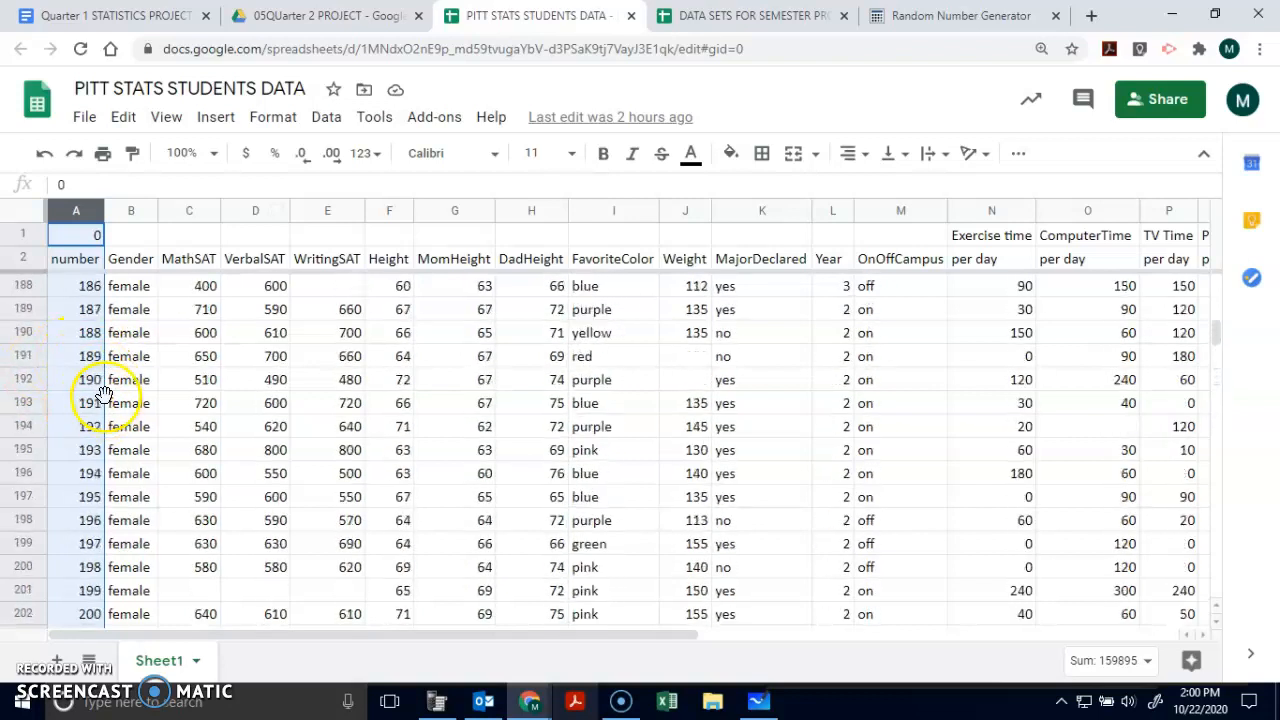
{"action": "scroll", "coordinate": [102, 390], "scroll_direction": "up", "scroll_amount": 20}
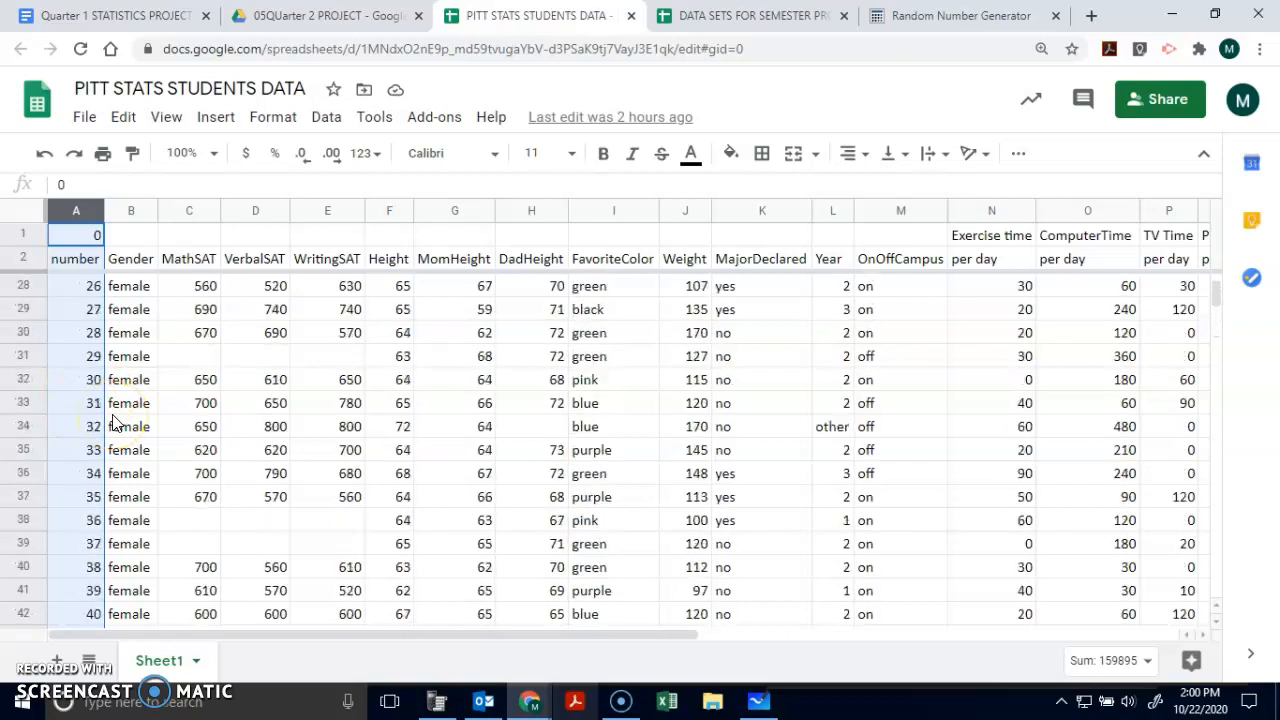
{"action": "scroll", "coordinate": [116, 450], "scroll_direction": "down", "scroll_amount": 3}
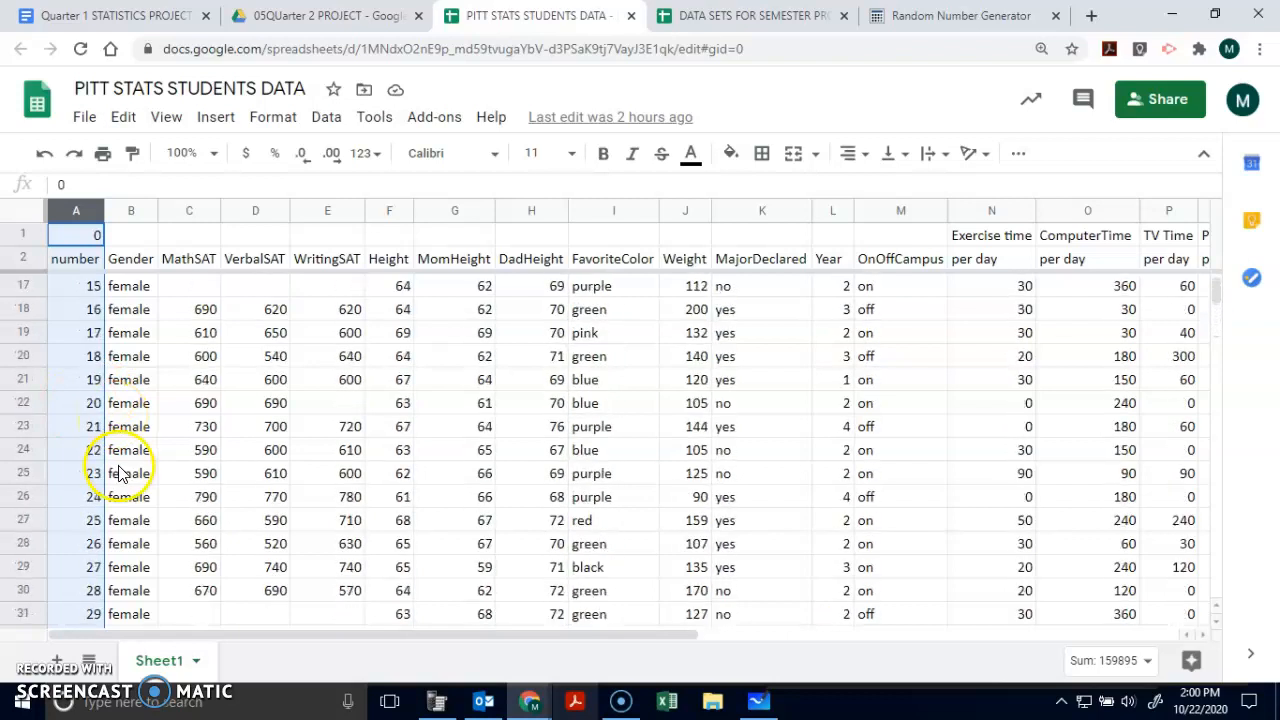
{"action": "left_click", "coordinate": [30, 449]}
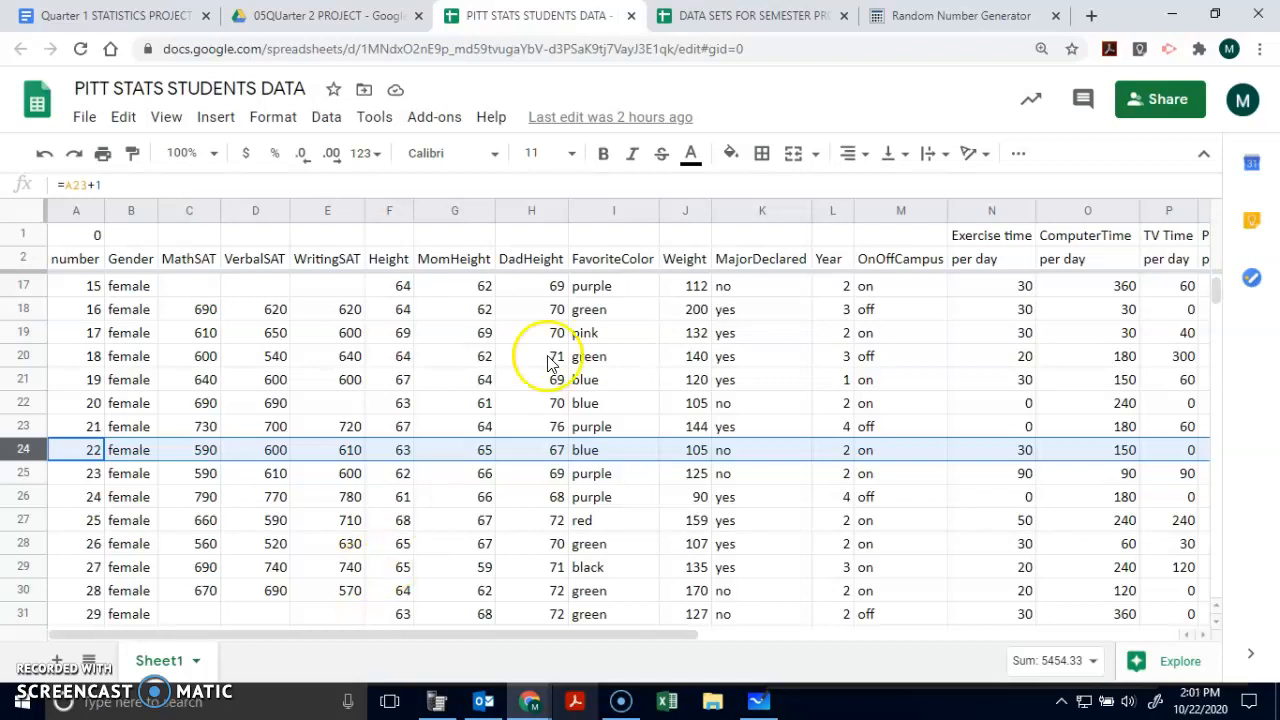
{"action": "left_click", "coordinate": [455, 210]}
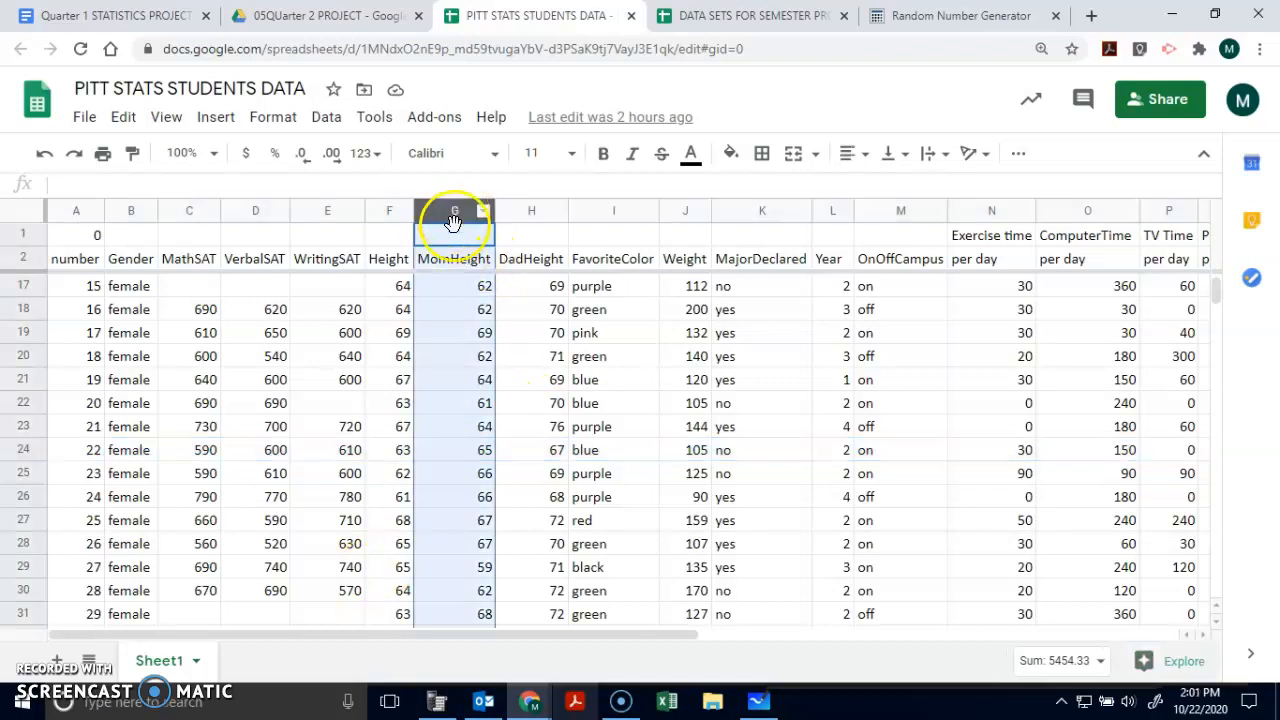
Copy the full row of student number 22 from Sheet1 into row 1 of a new sheet
{"action": "left_click", "coordinate": [36, 451]}
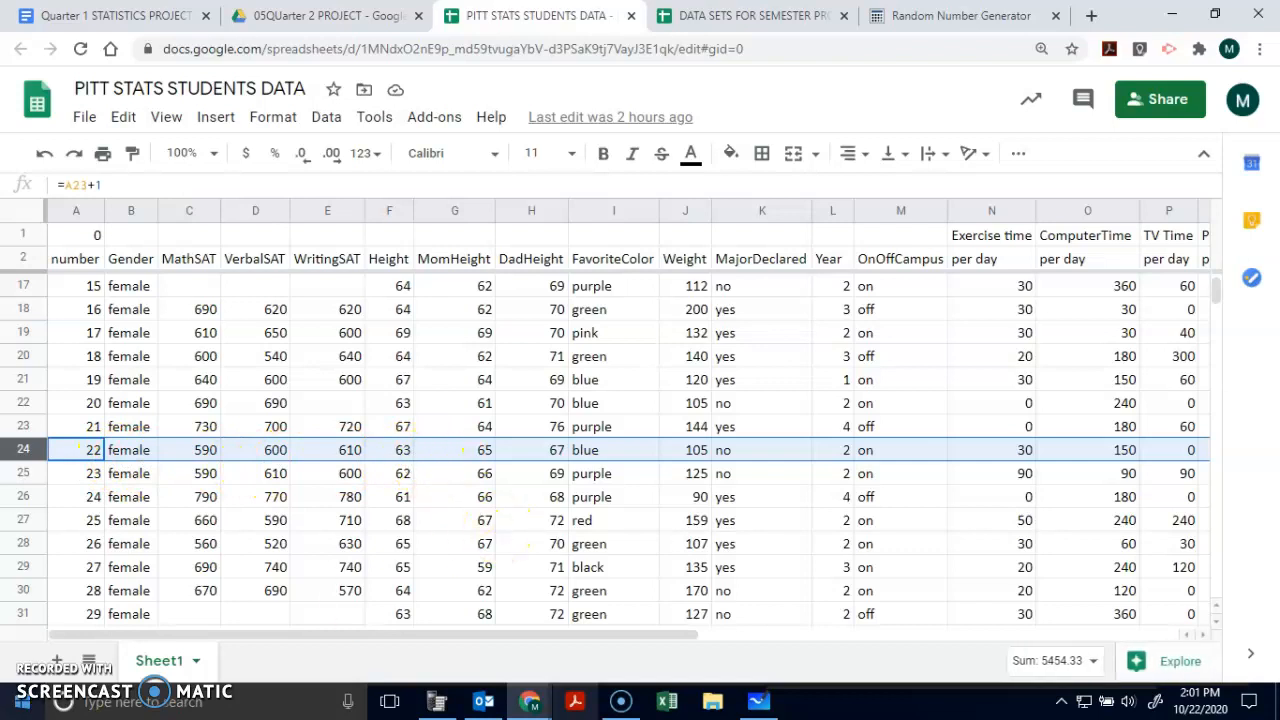
{"action": "left_click_drag", "start_coordinate": [15, 630], "coordinate": [40, 500]}
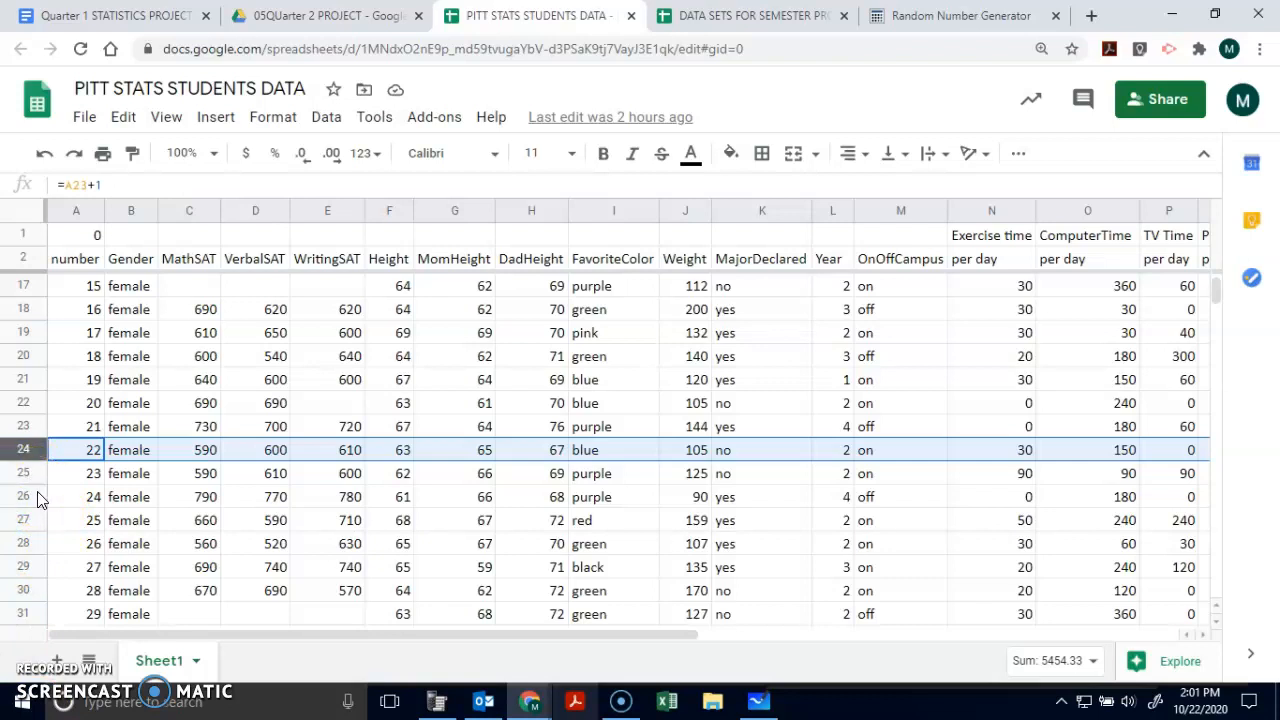
{"action": "left_click_drag", "start_coordinate": [22, 500], "coordinate": [14, 450]}
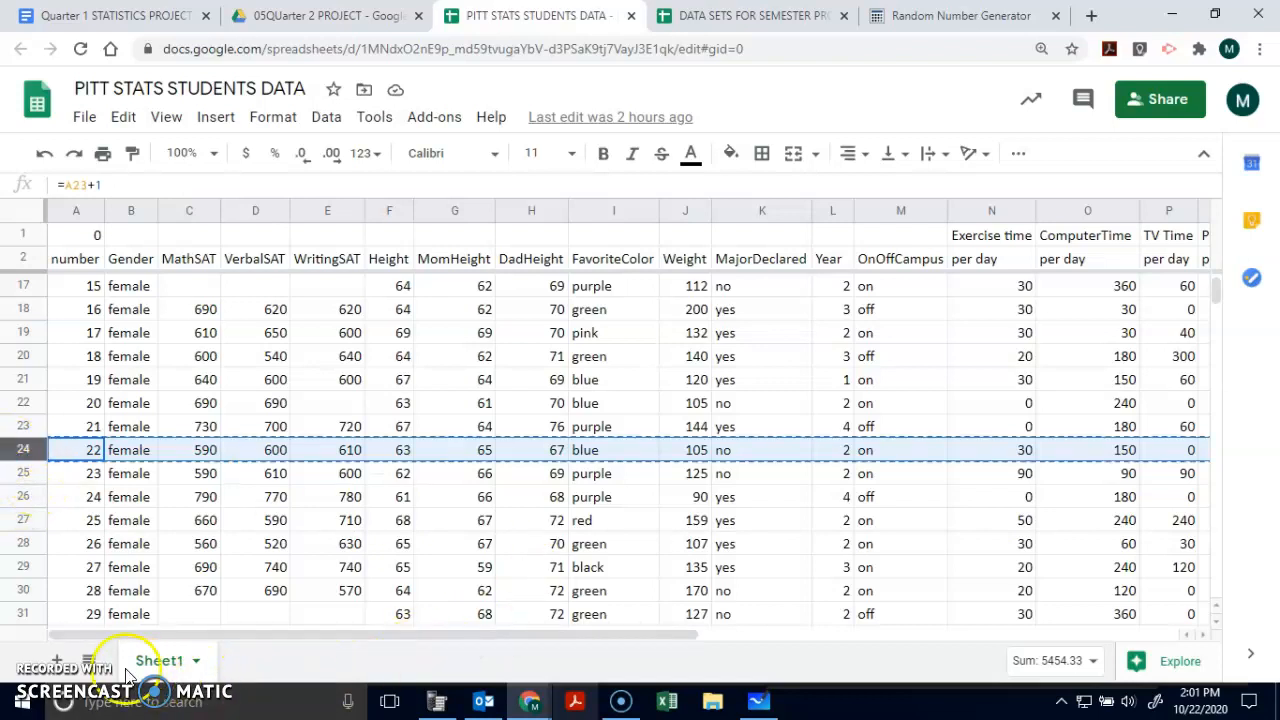
{"action": "left_click", "coordinate": [57, 660]}
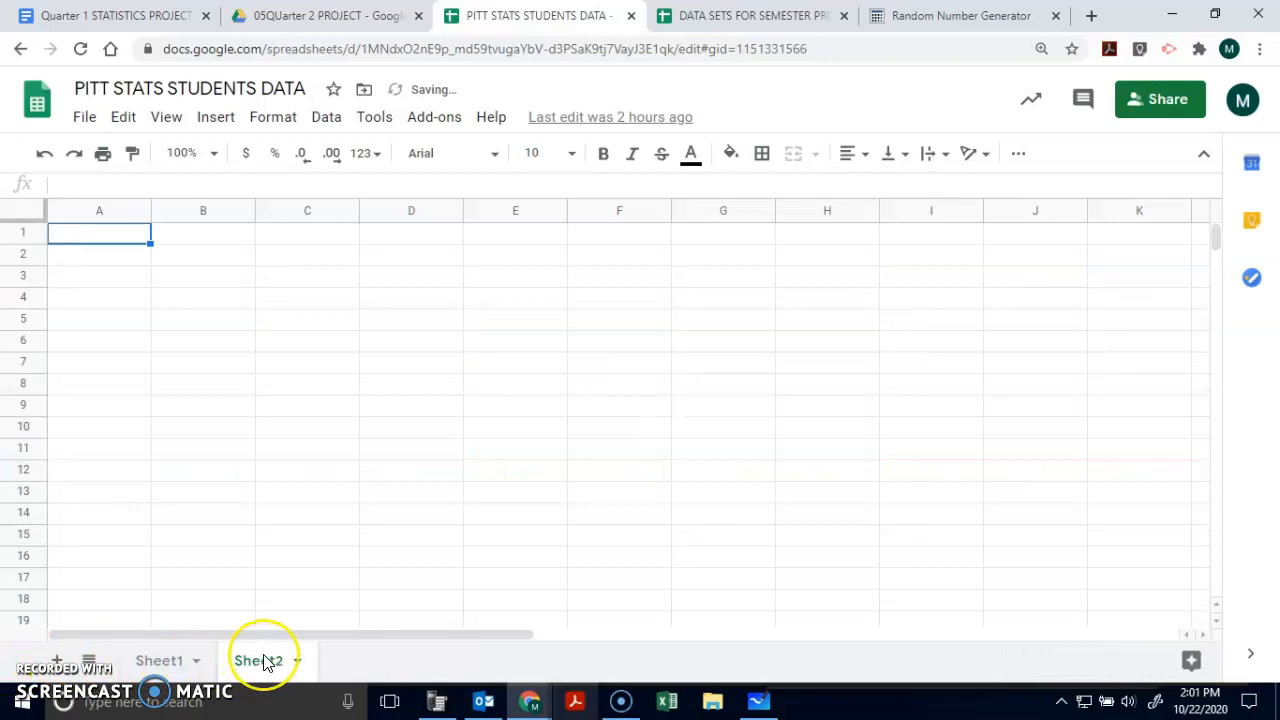
{"action": "key", "text": "ctrl+v"}
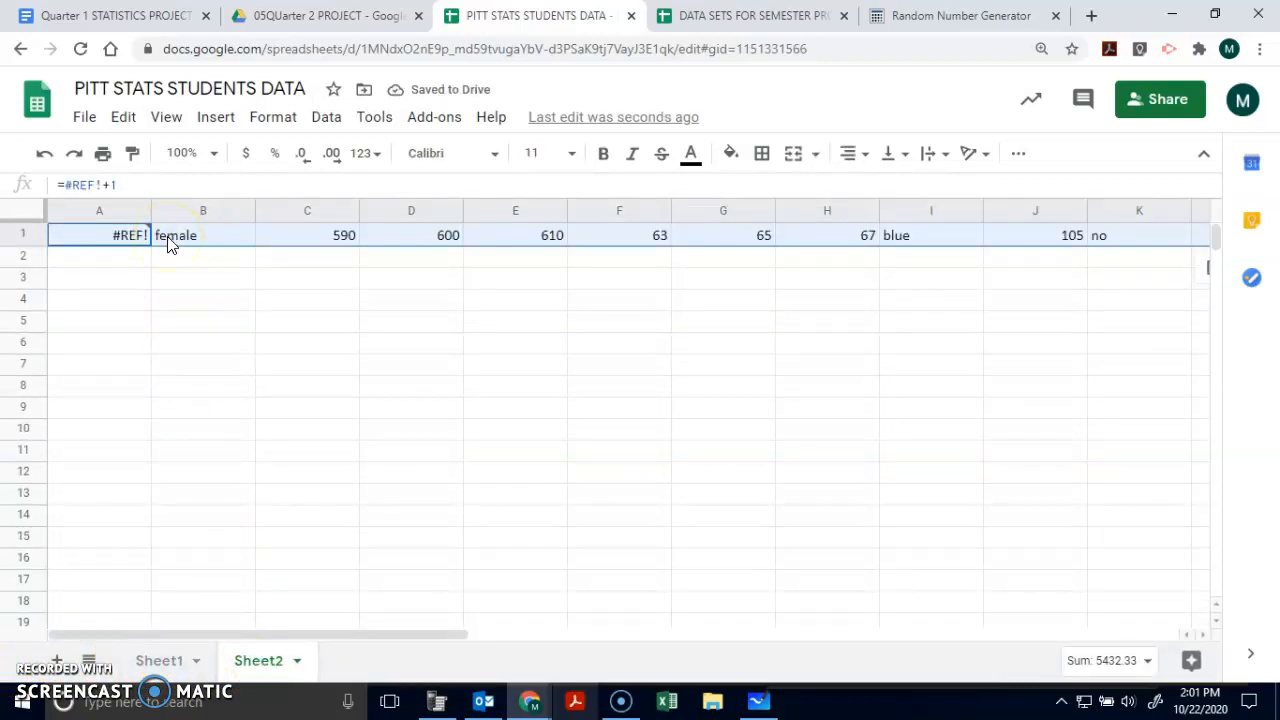
Check the next generated number, copy the row of student number 29 from Sheet1 into row 2 of Sheet2, and return to Sheet1
{"action": "left_click", "coordinate": [160, 660]}
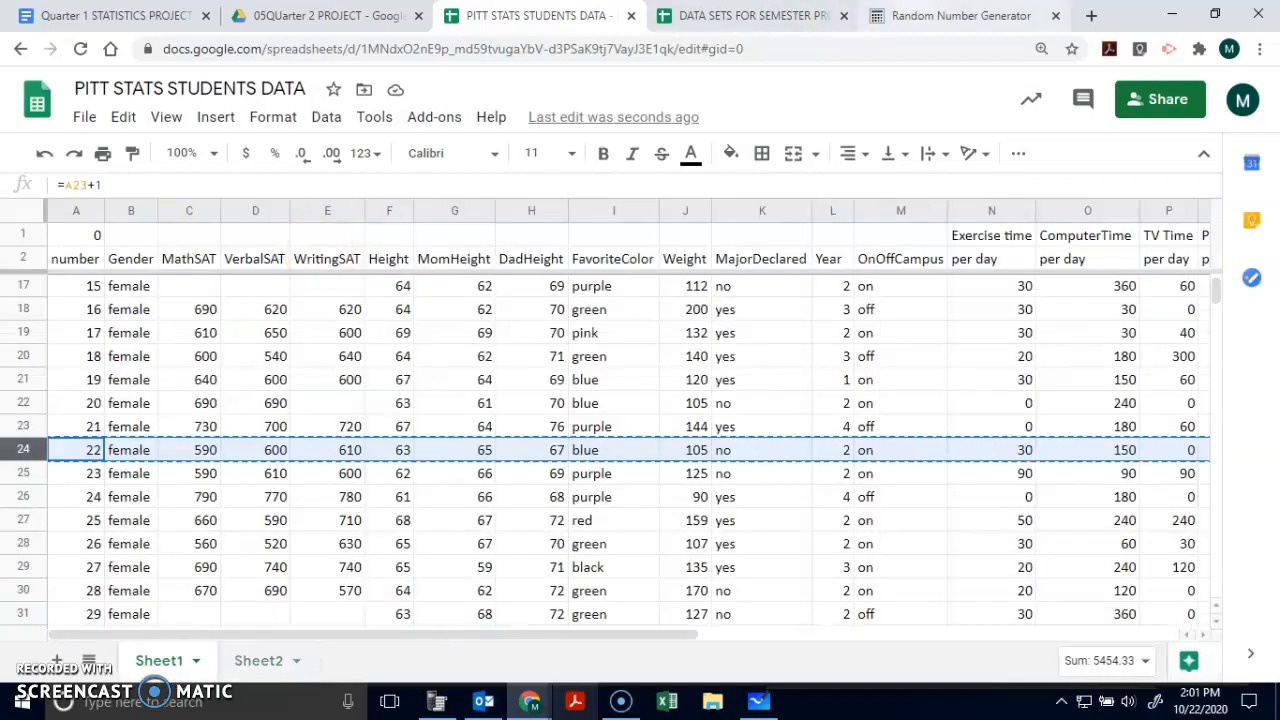
{"action": "left_click", "coordinate": [960, 15]}
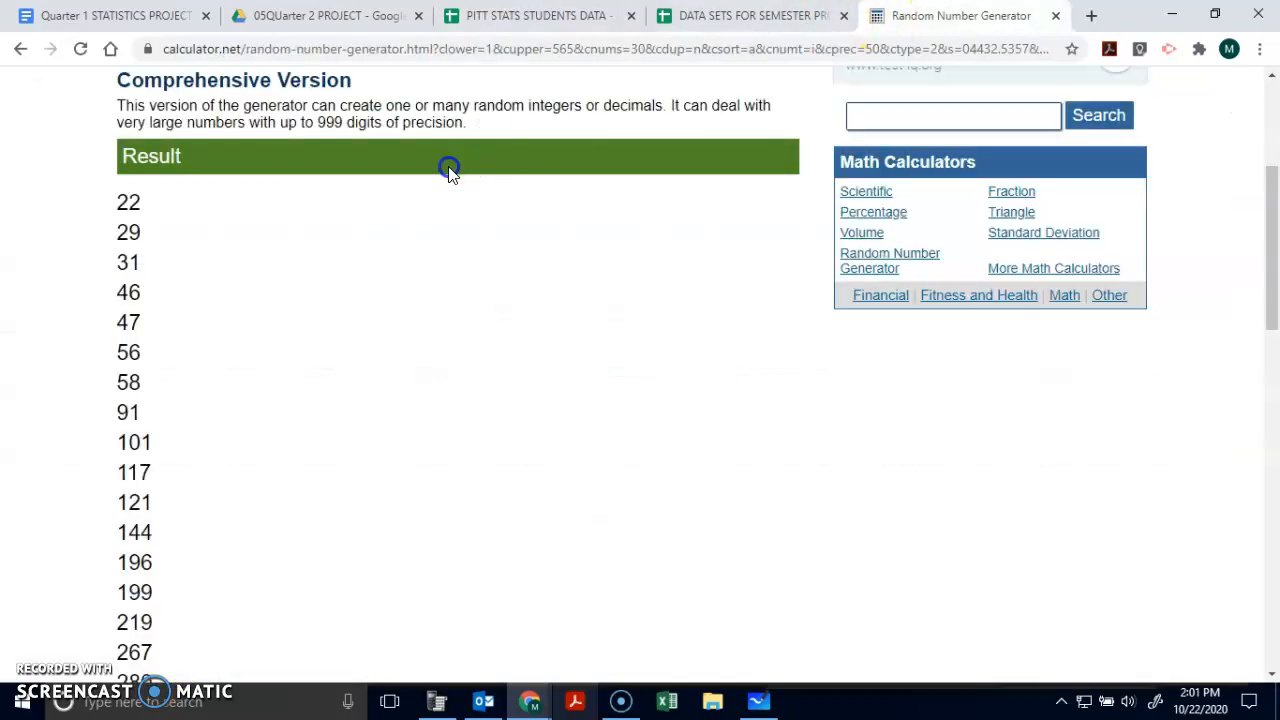
{"action": "left_click", "coordinate": [577, 15]}
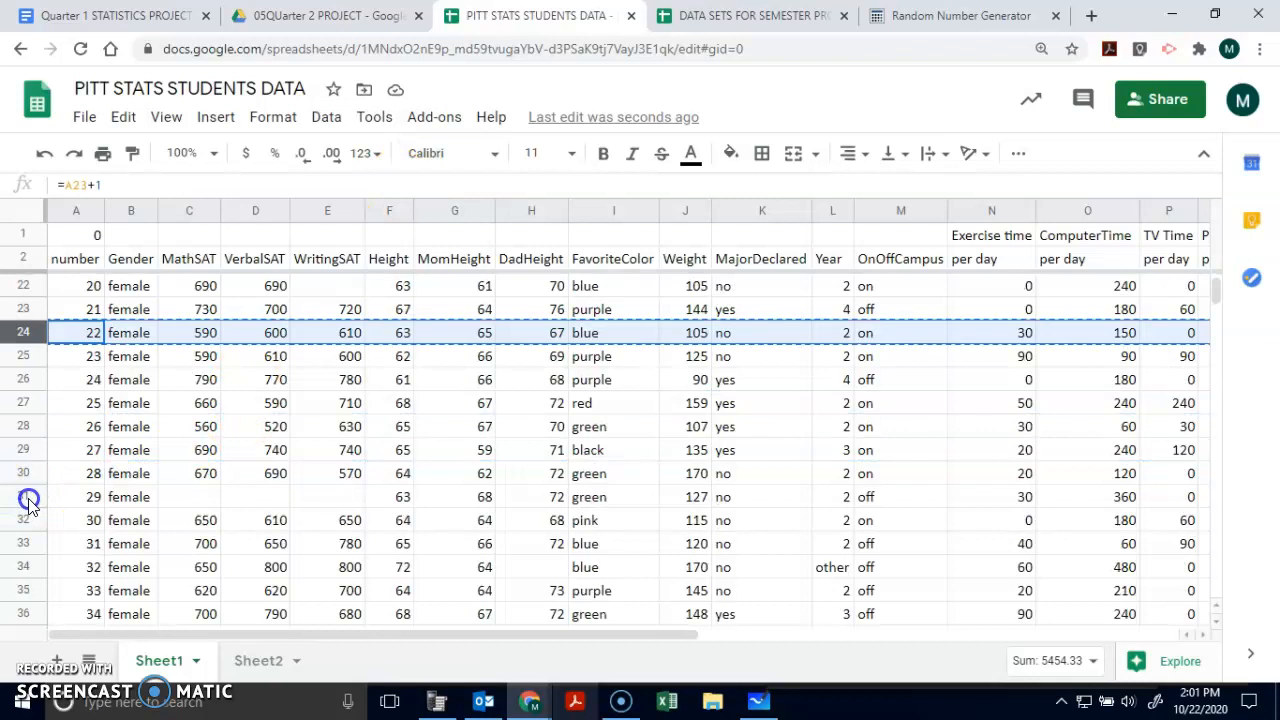
{"action": "left_click", "coordinate": [29, 498]}
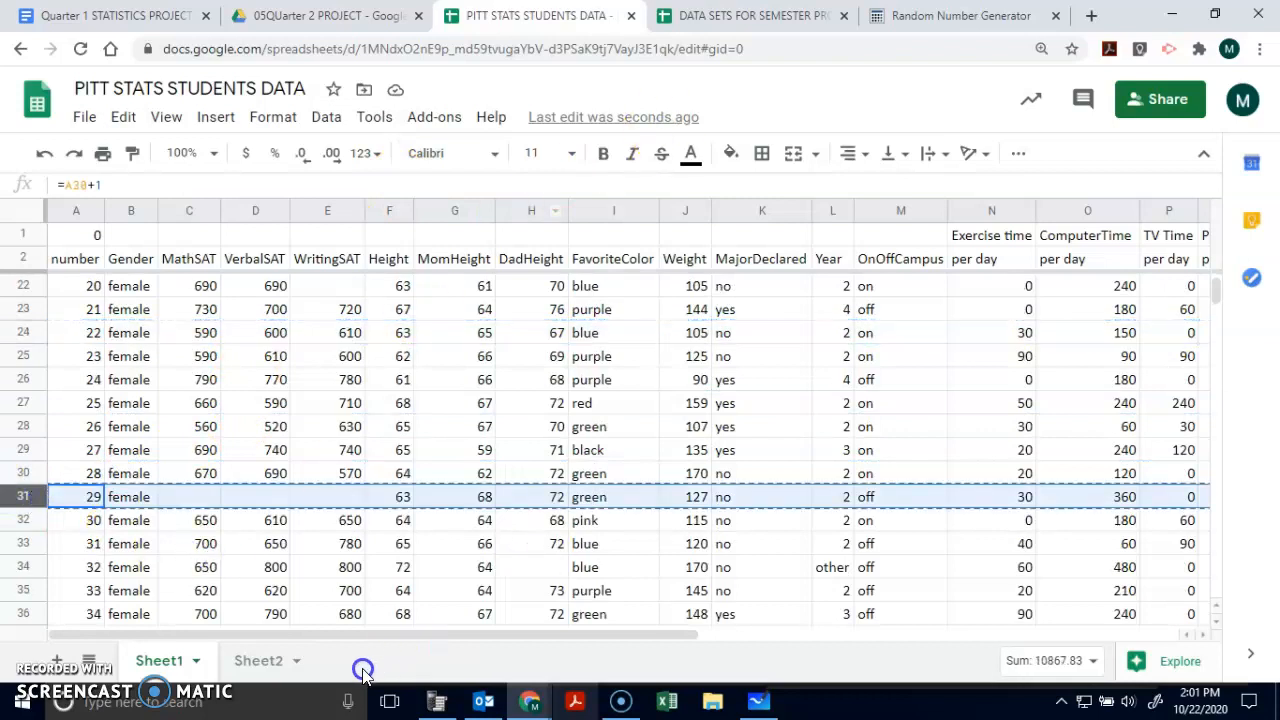
{"action": "left_click", "coordinate": [265, 661]}
{"action": "left_click", "coordinate": [120, 254]}
{"action": "type", "text": "#REF!\tfemale\t\t\t\t63\t68\t72\tgreen\t127\tno"}
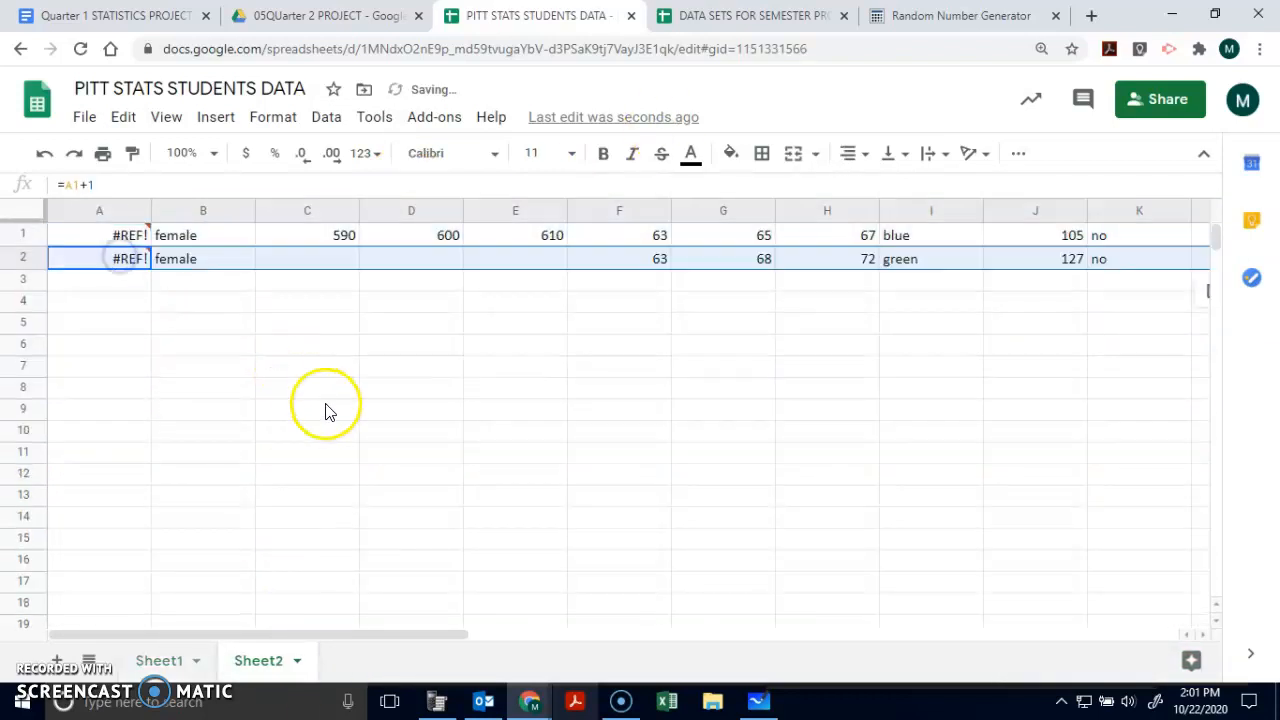
{"action": "left_click", "coordinate": [167, 661]}
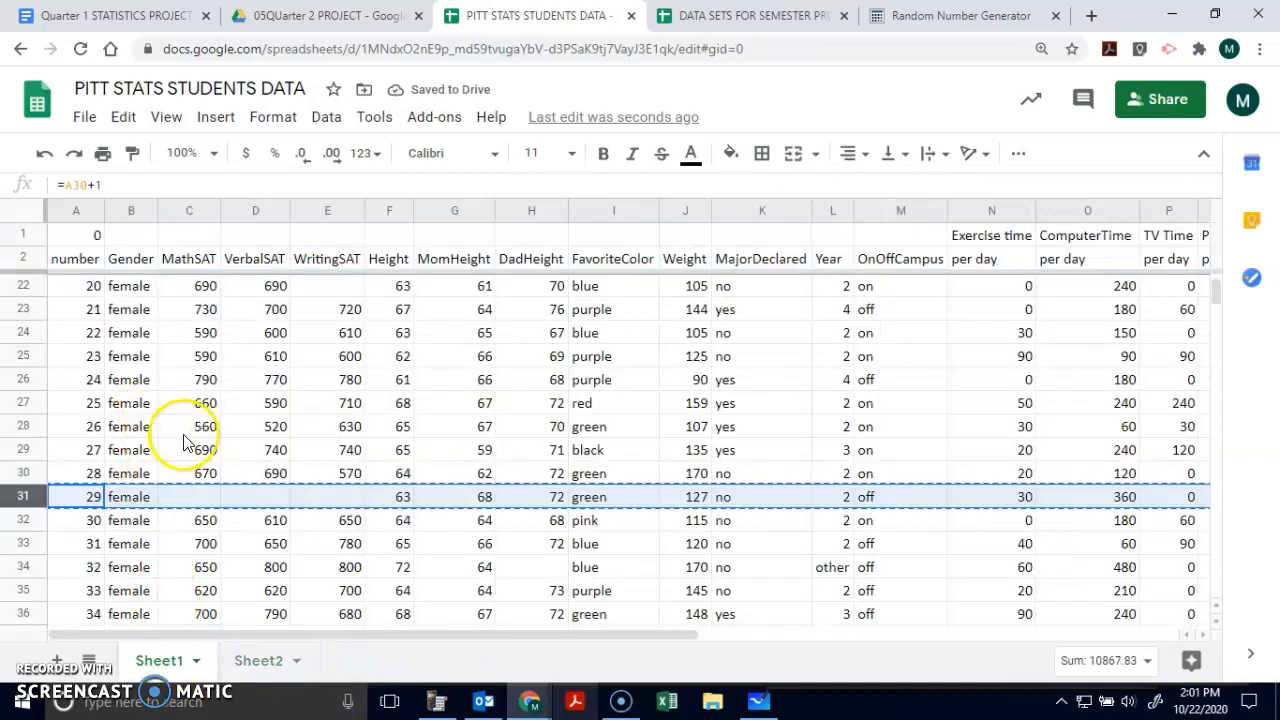
Check the next generated number and copy the row of student number 31 from Sheet1 into row 3 of Sheet2
{"action": "left_click", "coordinate": [872, 17]}
{"action": "left_click", "coordinate": [529, 14]}
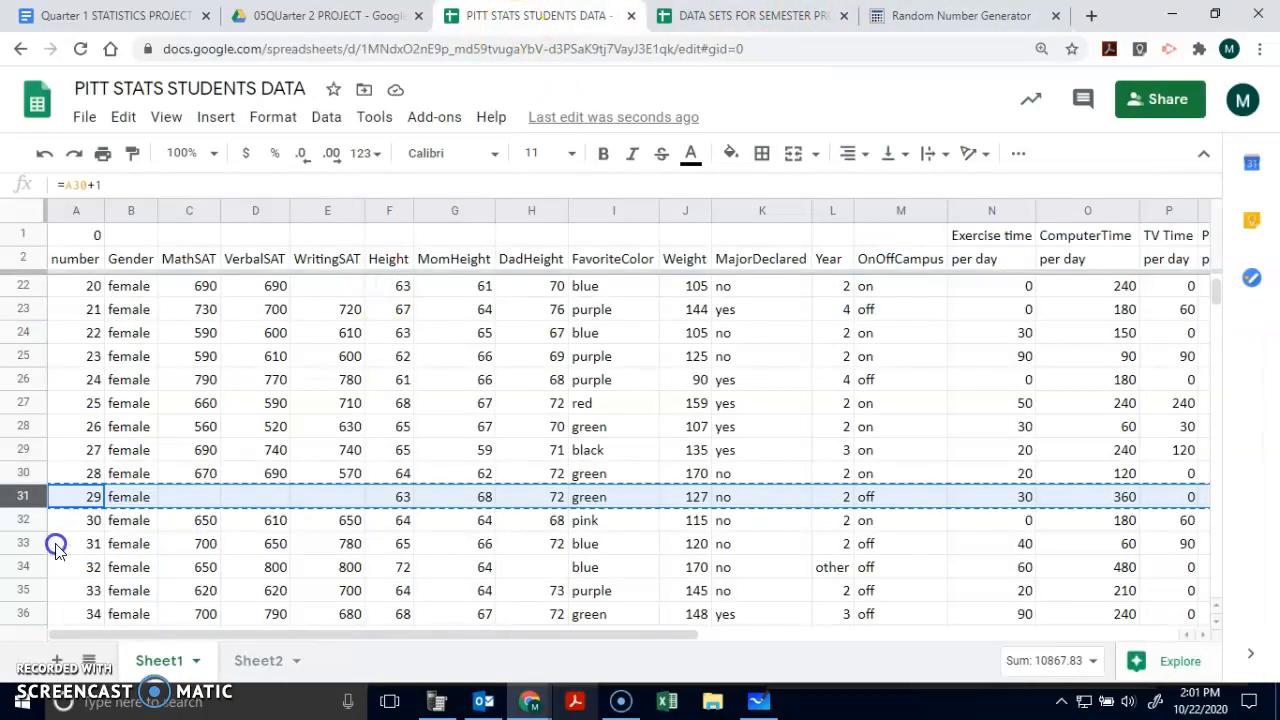
{"action": "left_click", "coordinate": [19, 540]}
{"action": "left_click", "coordinate": [257, 660]}
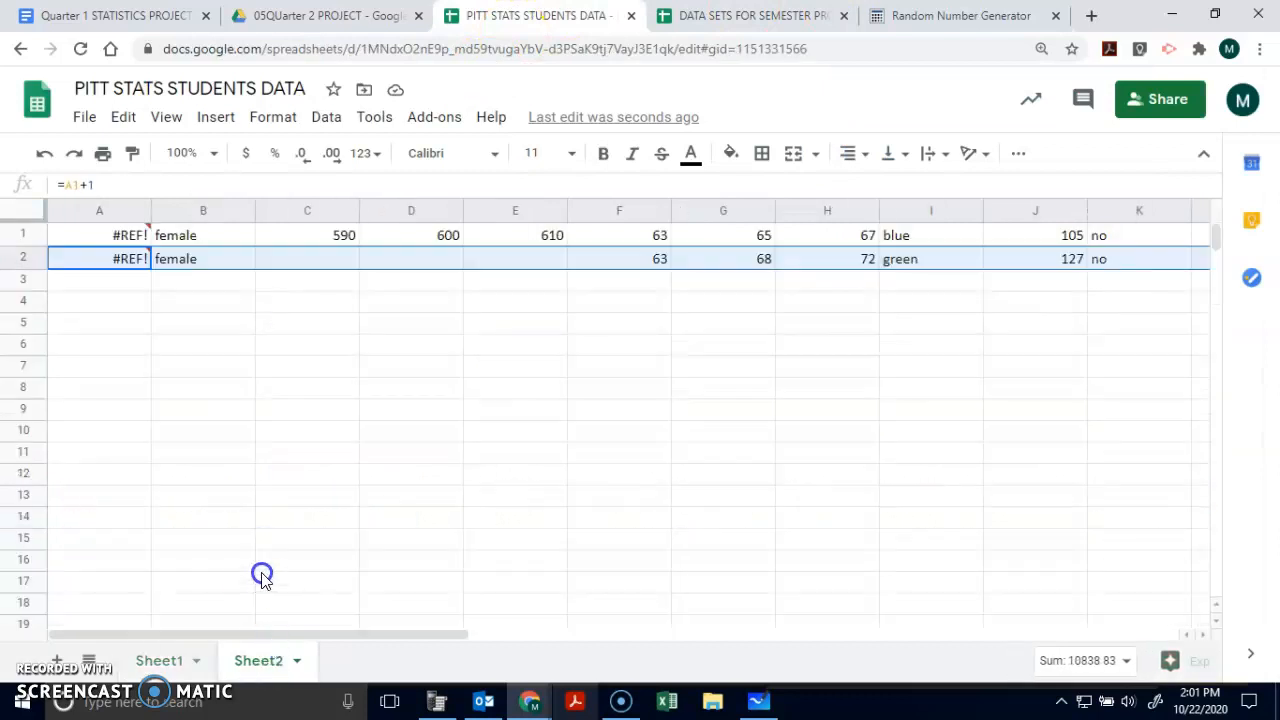
{"action": "left_click", "coordinate": [97, 289]}
{"action": "key", "text": "ctrl+v"}
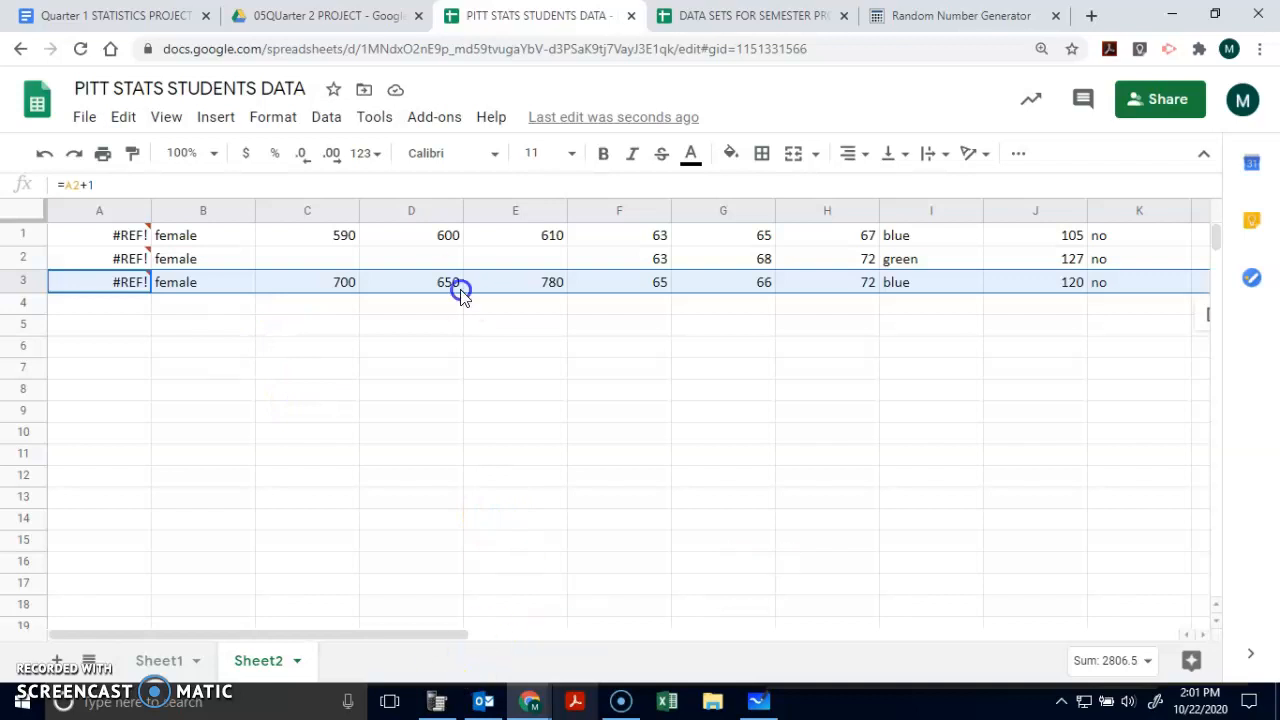
Examine the exercise, computer, TV, phone and sleep time columns in Sheet1 and compare them with the copied rows in Sheet2
{"action": "left_click", "coordinate": [175, 659]}
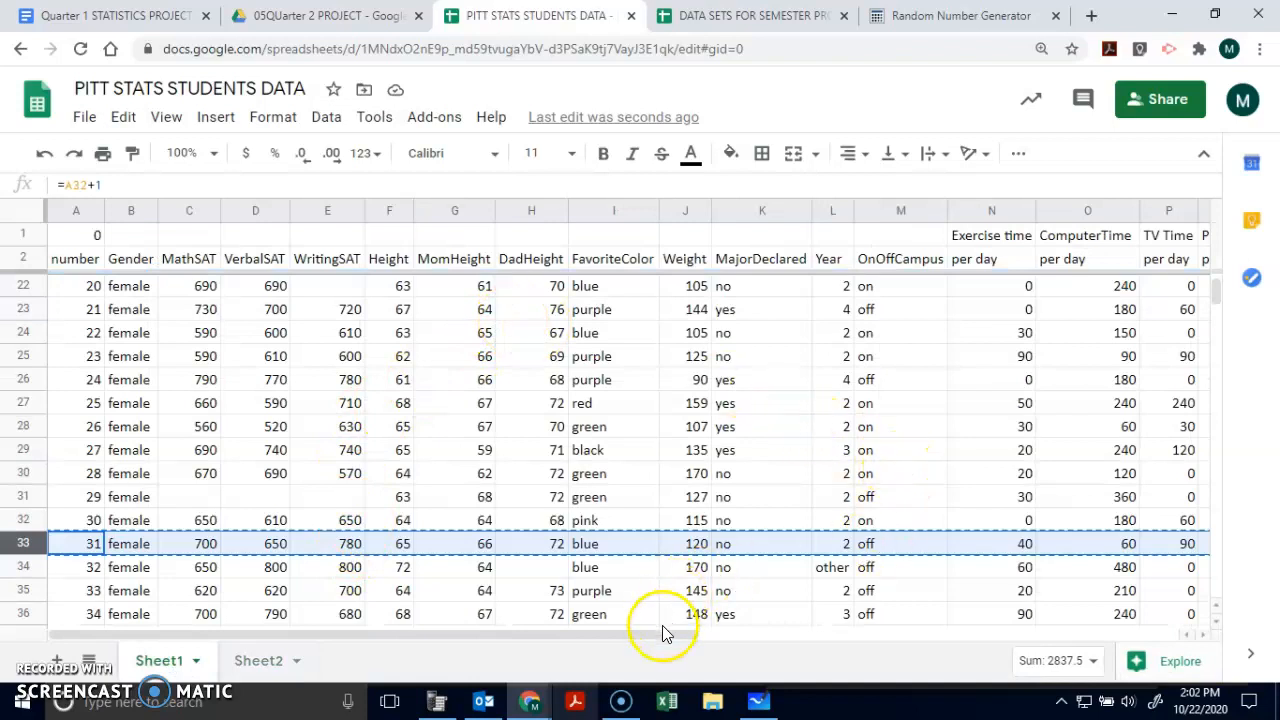
{"action": "left_click_drag", "start_coordinate": [673, 638], "coordinate": [909, 614]}
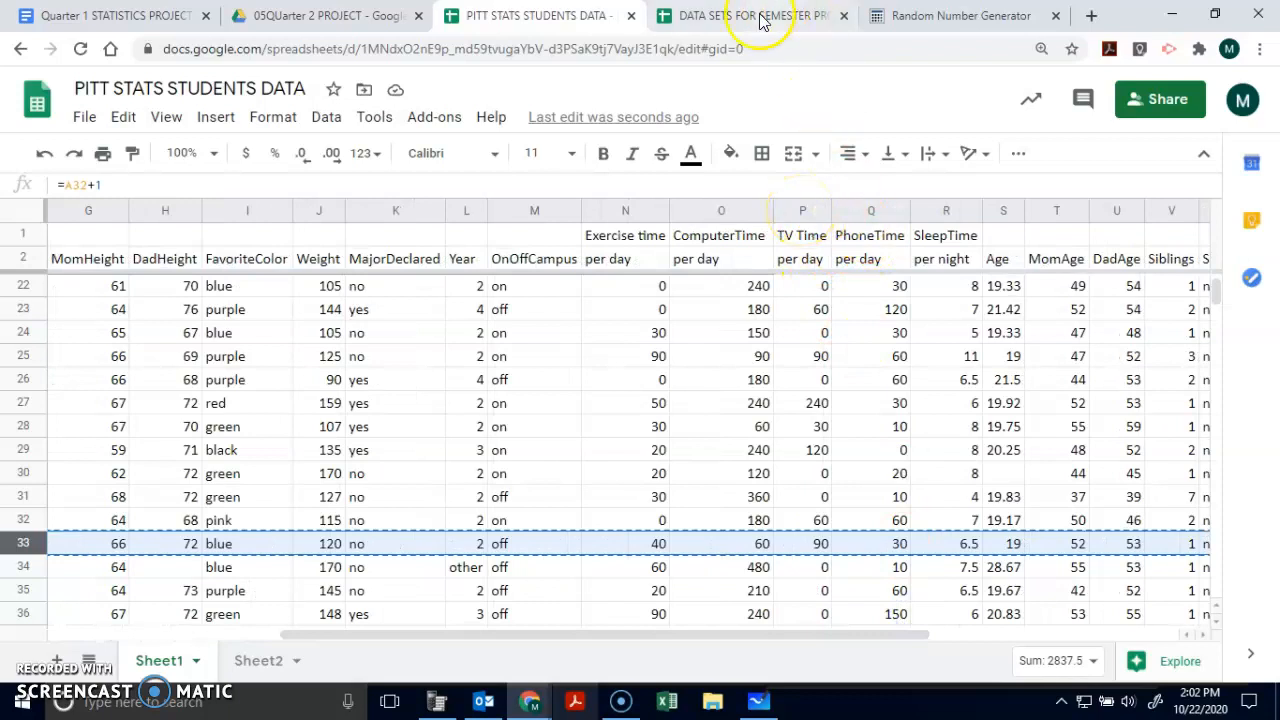
{"action": "left_click", "coordinate": [256, 662]}
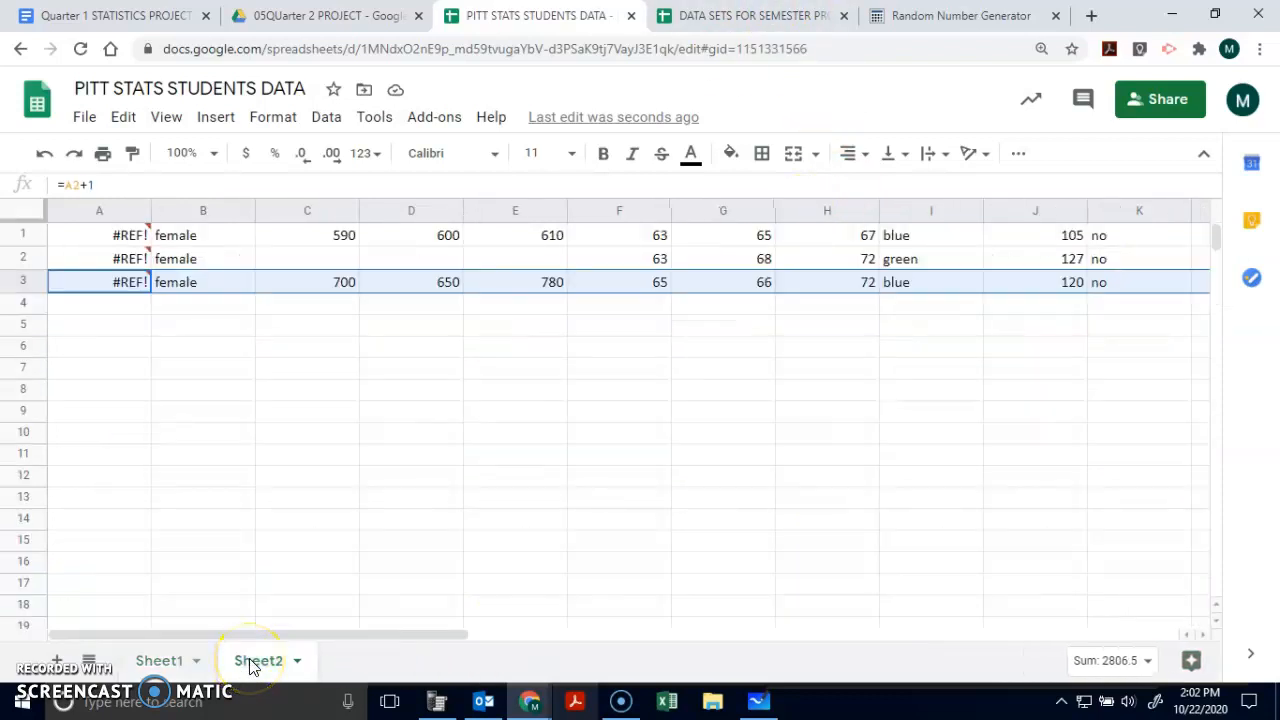
{"action": "left_click_drag", "start_coordinate": [394, 633], "coordinate": [733, 626]}
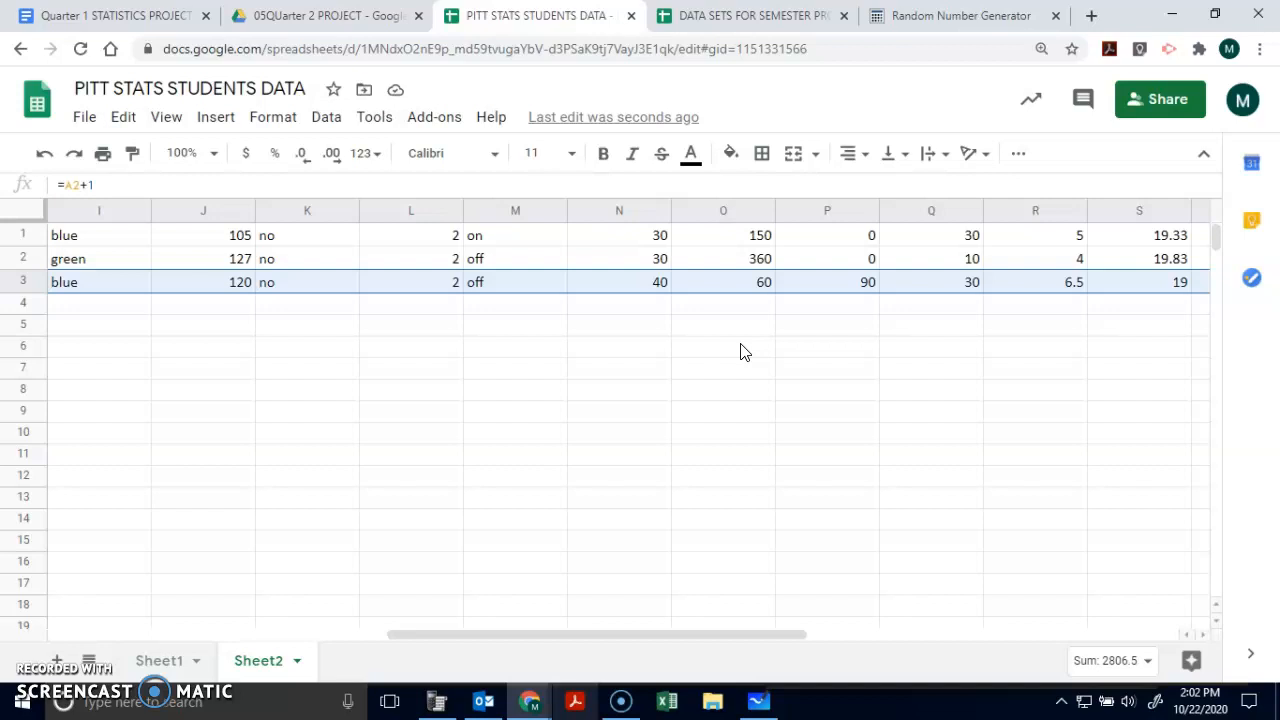
Return the random number generator to its input form, then find and highlight the last female row in the Heart Disease data set
{"action": "left_click", "coordinate": [945, 16]}
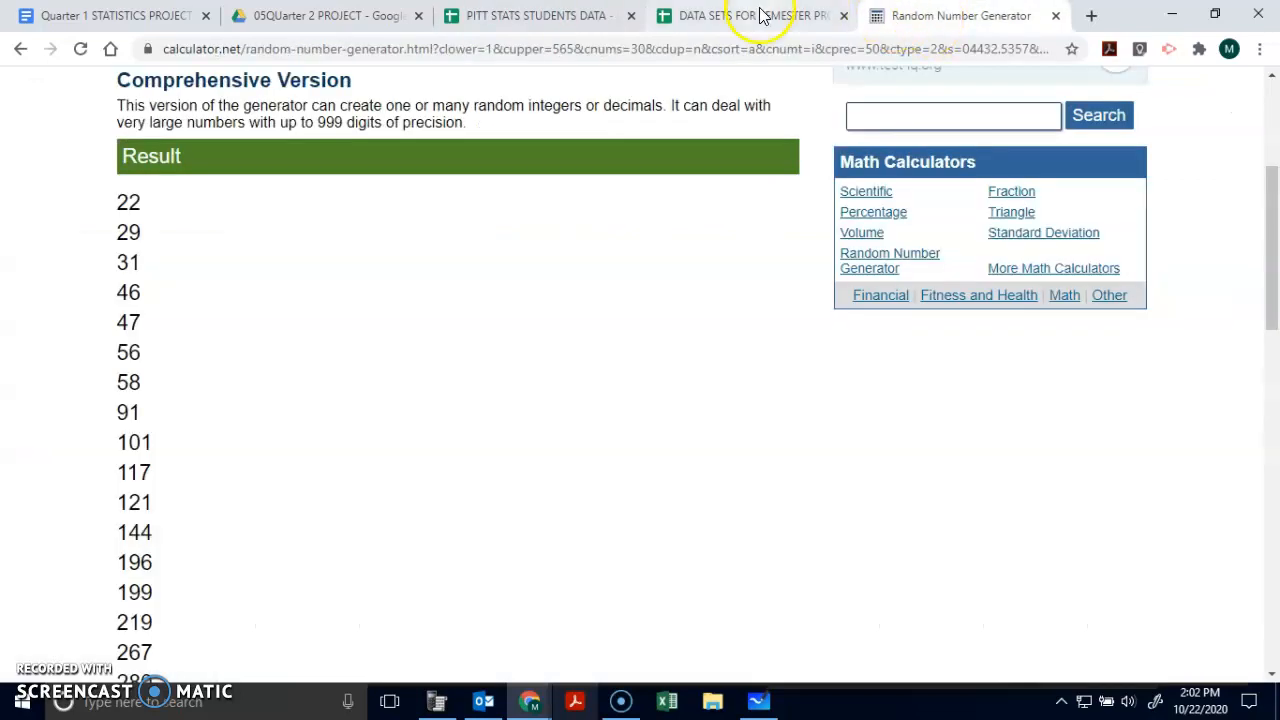
{"action": "left_click", "coordinate": [20, 48]}
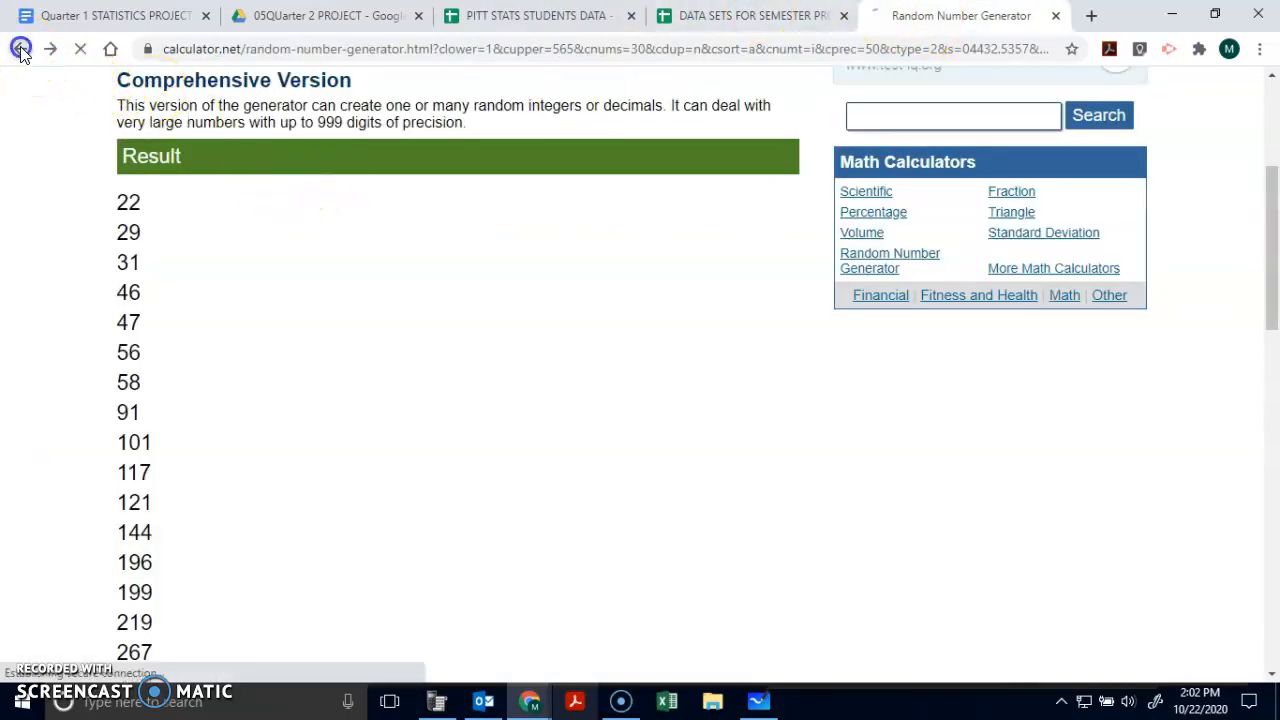
{"action": "left_click", "coordinate": [701, 20]}
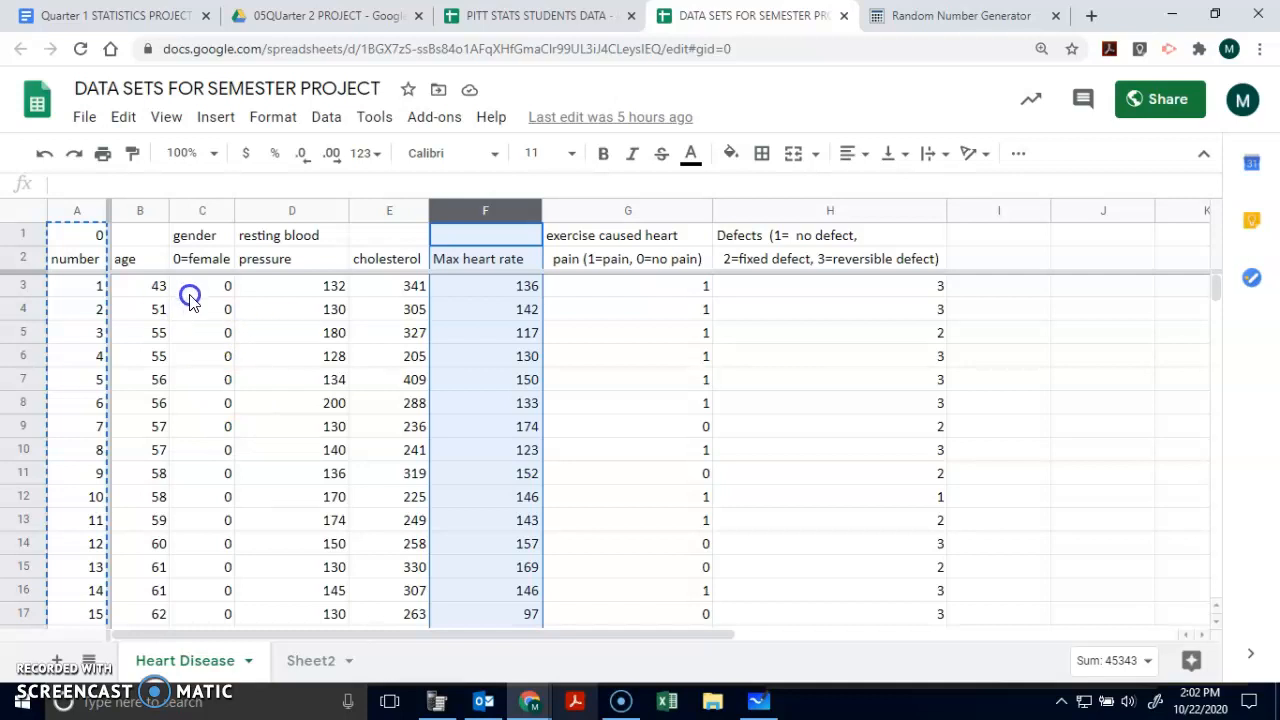
{"action": "left_click_drag", "start_coordinate": [200, 288], "coordinate": [206, 334]}
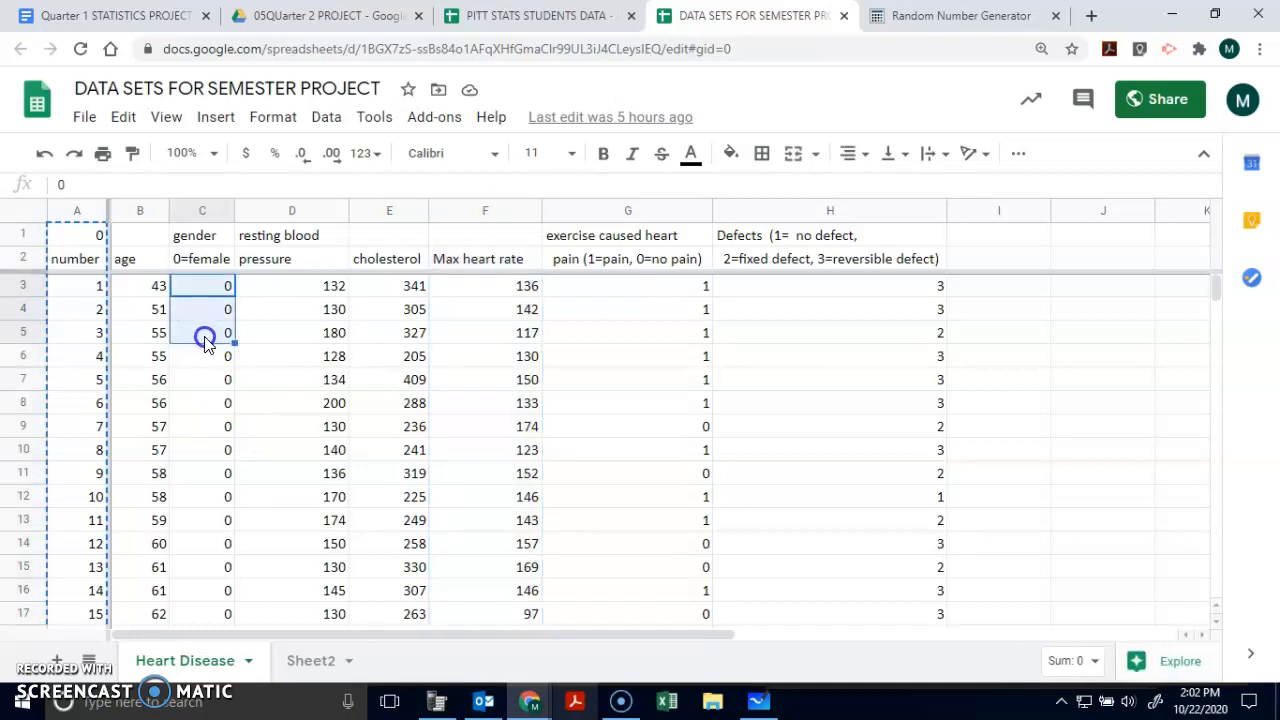
{"action": "scroll", "coordinate": [208, 345], "scroll_direction": "down", "scroll_amount": 10}
{"action": "scroll", "coordinate": [211, 356], "scroll_direction": "down", "scroll_amount": 9}
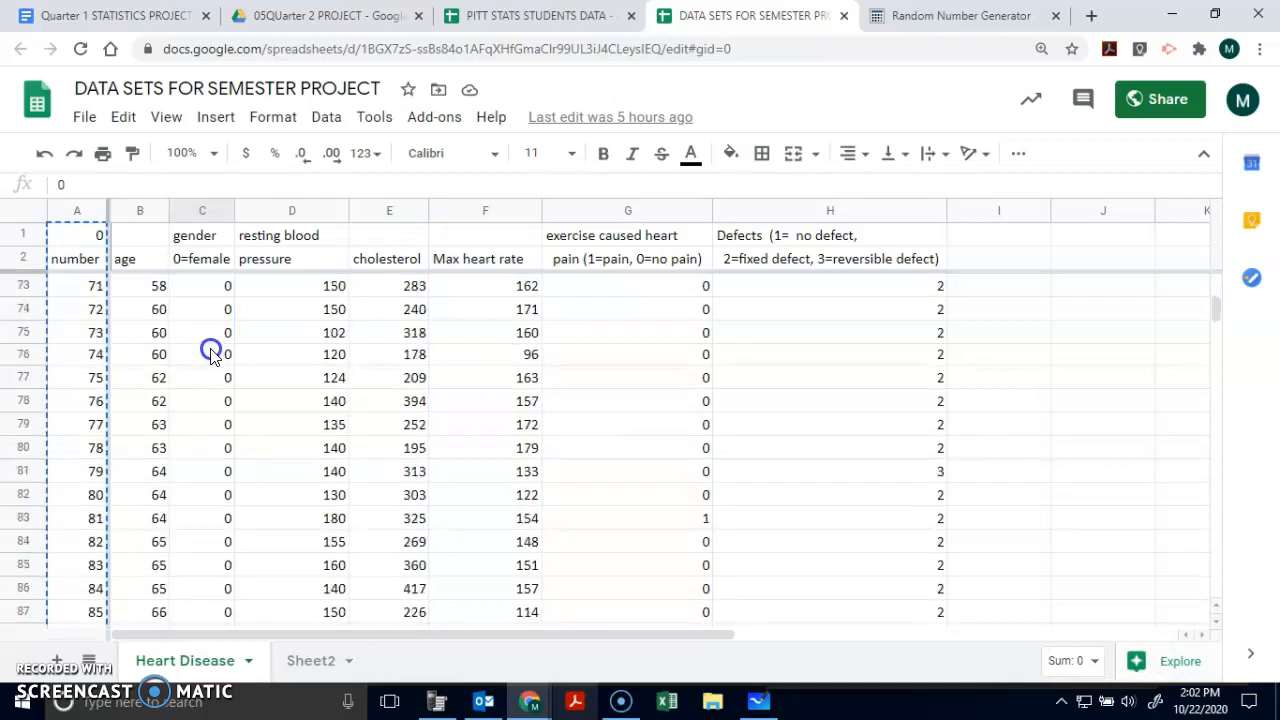
{"action": "scroll", "coordinate": [220, 345], "scroll_direction": "down", "scroll_amount": 12}
{"action": "scroll", "coordinate": [225, 400], "scroll_direction": "up", "scroll_amount": 6}
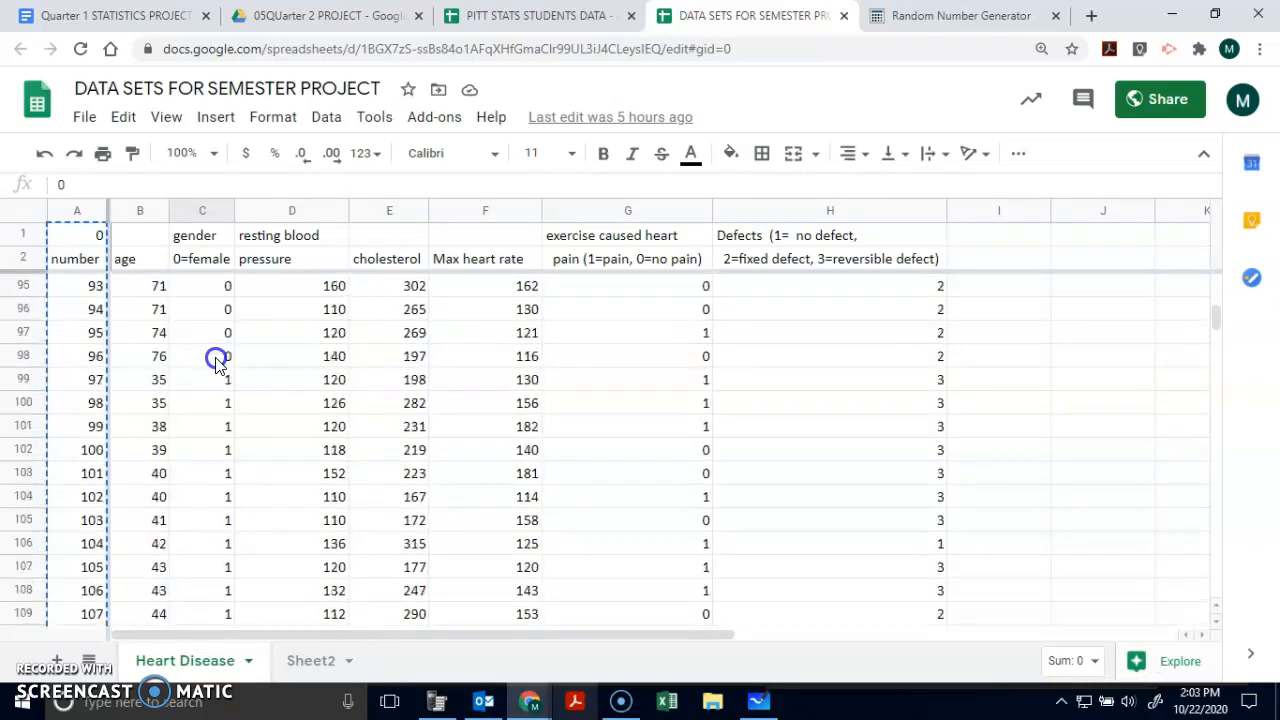
{"action": "left_click", "coordinate": [218, 412]}
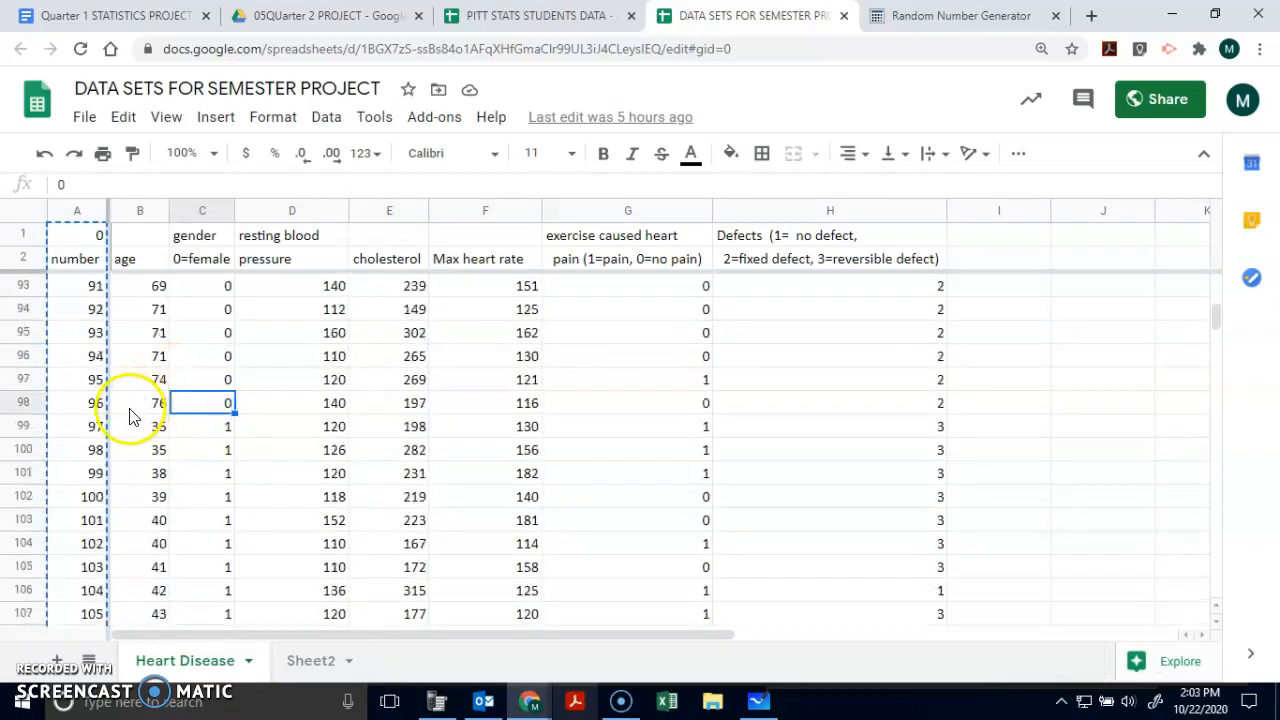
{"action": "left_click", "coordinate": [25, 402]}
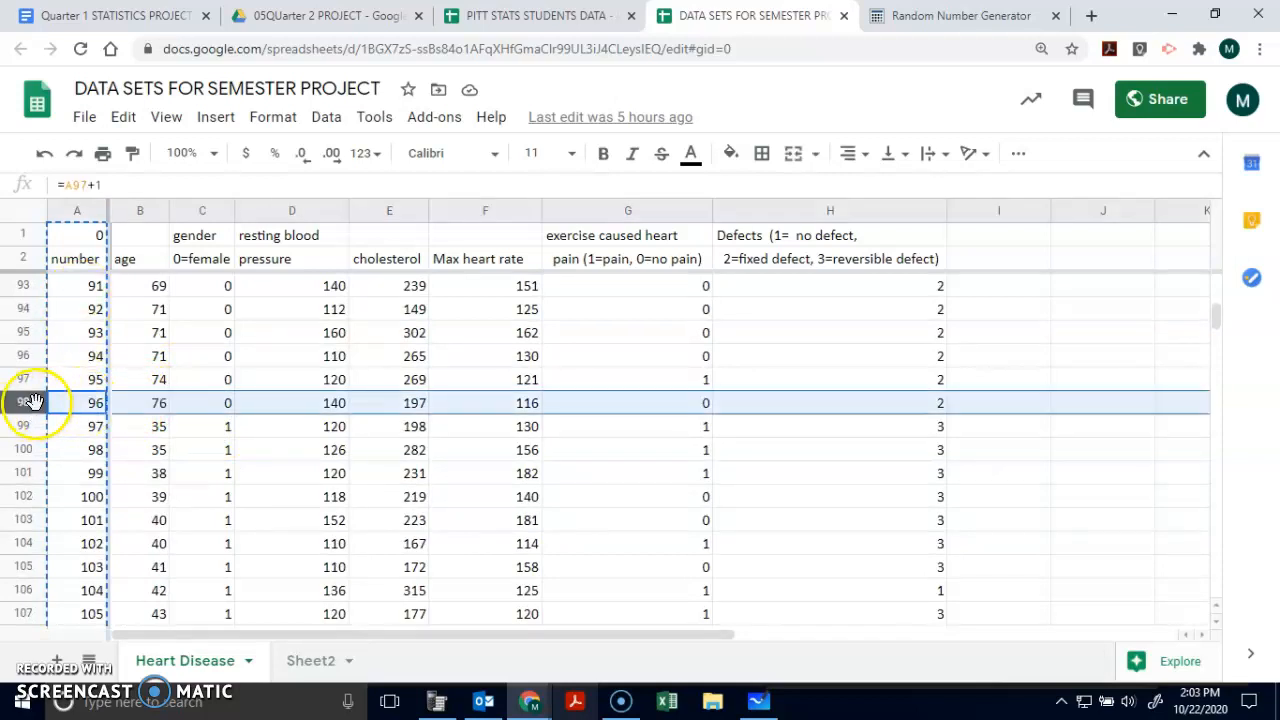
{"action": "left_click", "coordinate": [70, 404]}
{"action": "left_click", "coordinate": [24, 402]}
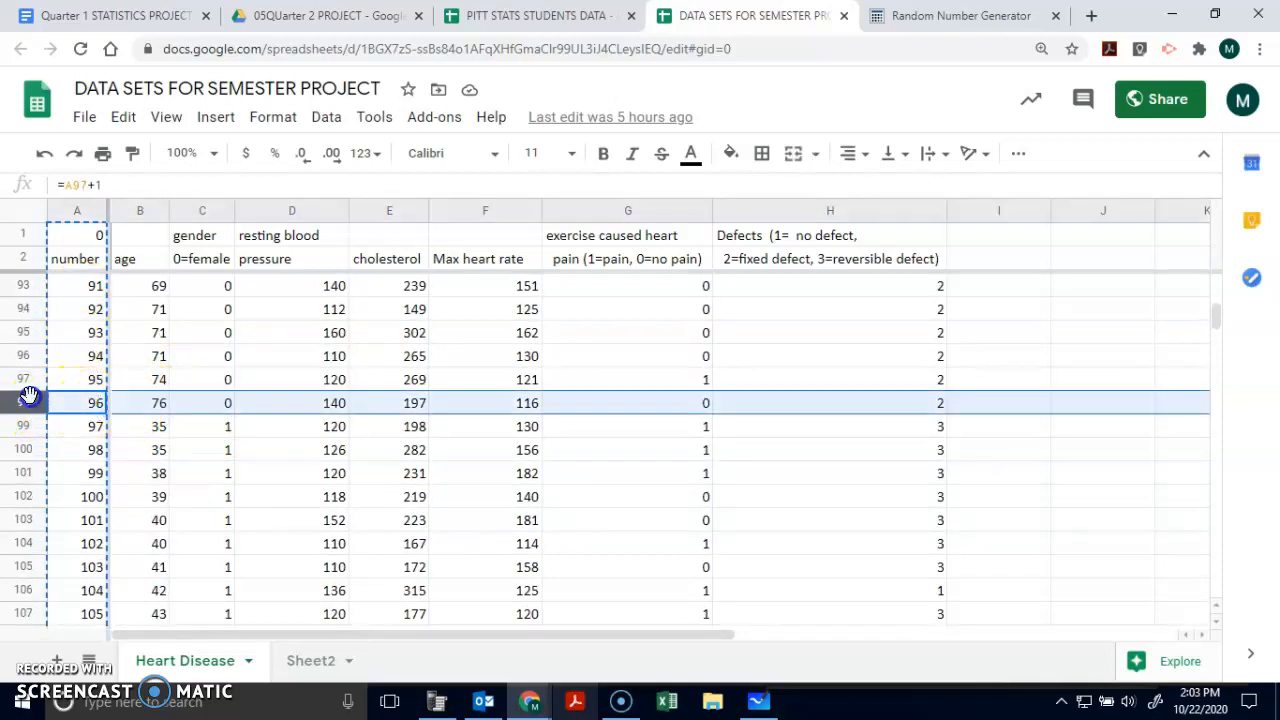
Generate 20 random integers from 1 to 96 without duplicates, sorted ascending, and look through the result list
{"action": "left_click", "coordinate": [925, 16]}
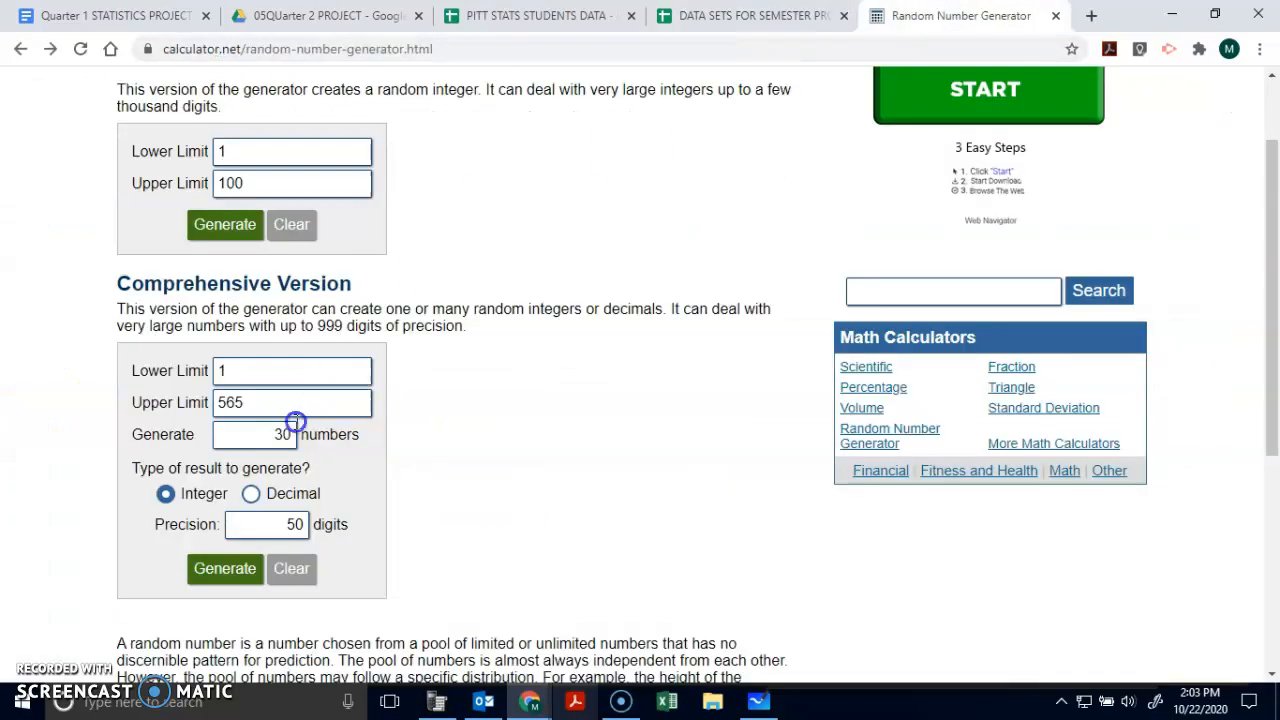
{"action": "left_click_drag", "start_coordinate": [265, 403], "coordinate": [196, 405]}
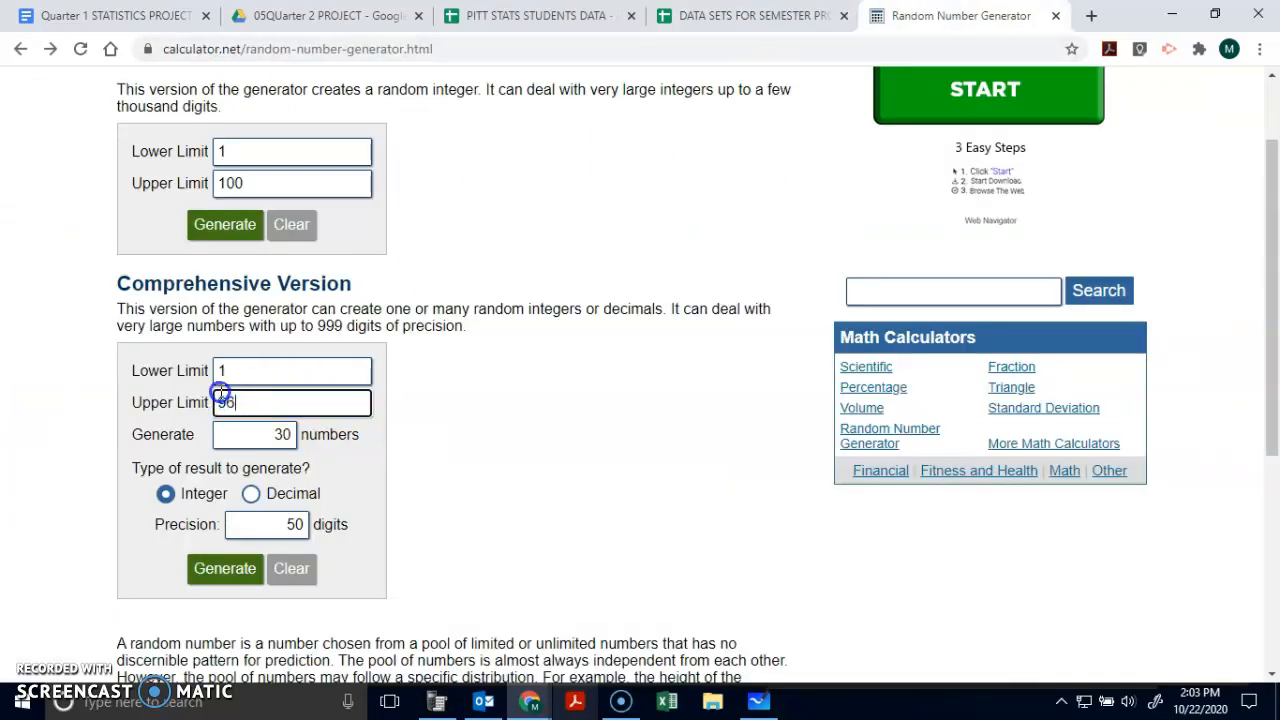
{"action": "type", "text": "96"}
{"action": "double_click", "coordinate": [281, 437]}
{"action": "type", "text": "20"}
{"action": "left_click", "coordinate": [165, 494]}
{"action": "left_click", "coordinate": [209, 493]}
{"action": "left_click", "coordinate": [271, 491]}
{"action": "left_click", "coordinate": [165, 596]}
{"action": "left_click", "coordinate": [239, 664]}
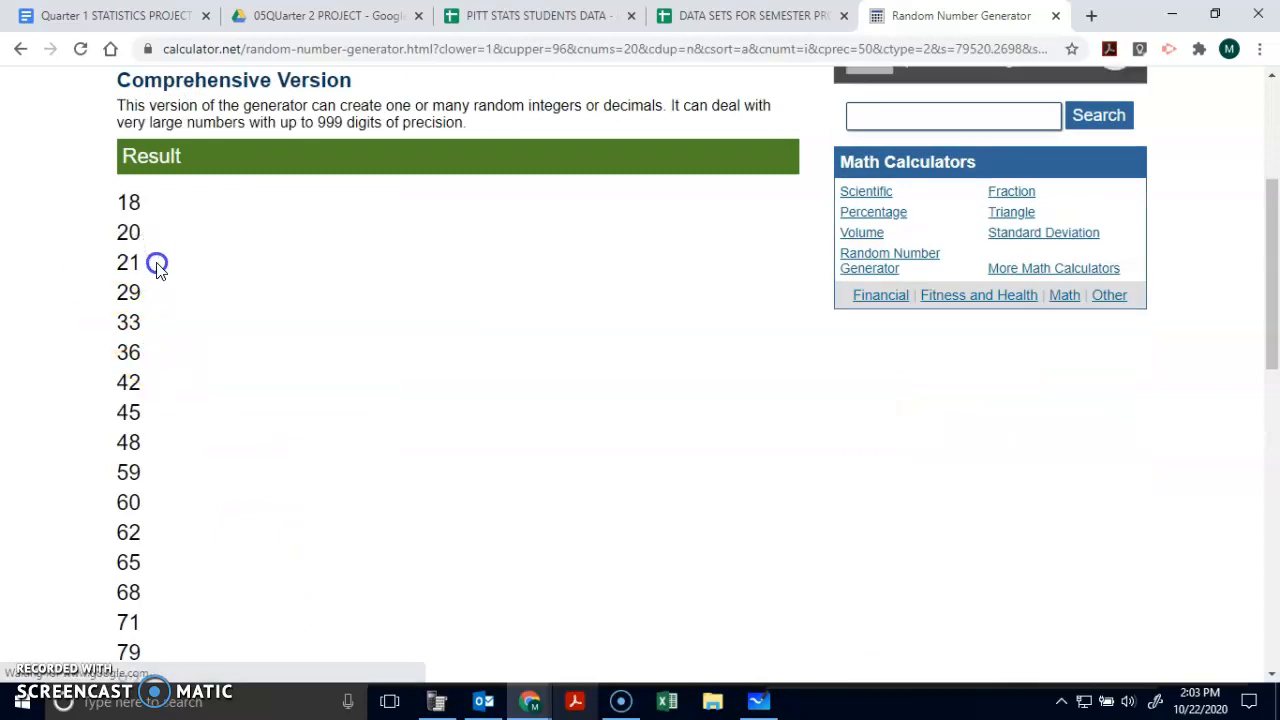
{"action": "scroll", "coordinate": [165, 337], "scroll_direction": "down", "scroll_amount": 3}
{"action": "scroll", "coordinate": [164, 320], "scroll_direction": "up", "scroll_amount": 2}
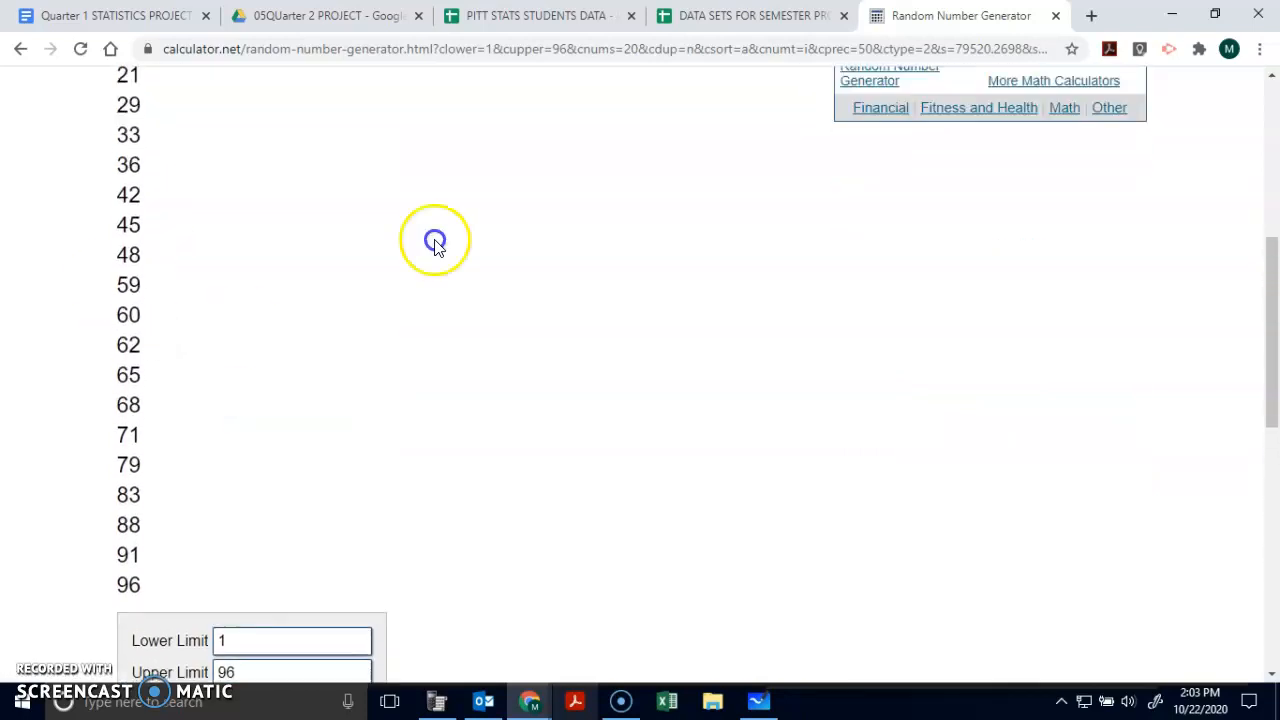
Locate the first male row and the last numbered row in the Heart Disease sheet to determine the range of male records
{"action": "key", "text": "ctrl+shift+Tab"}
{"action": "scroll", "coordinate": [166, 466], "scroll_direction": "down", "scroll_amount": 2}
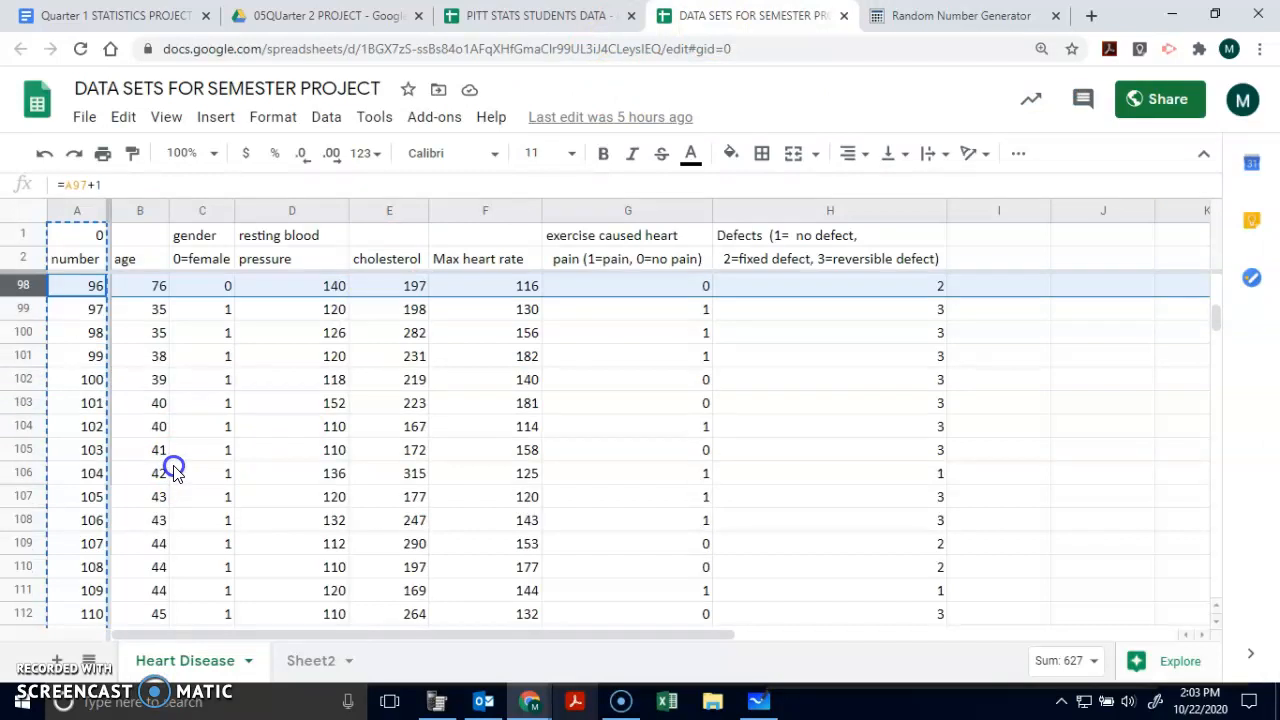
{"action": "left_click", "coordinate": [204, 312]}
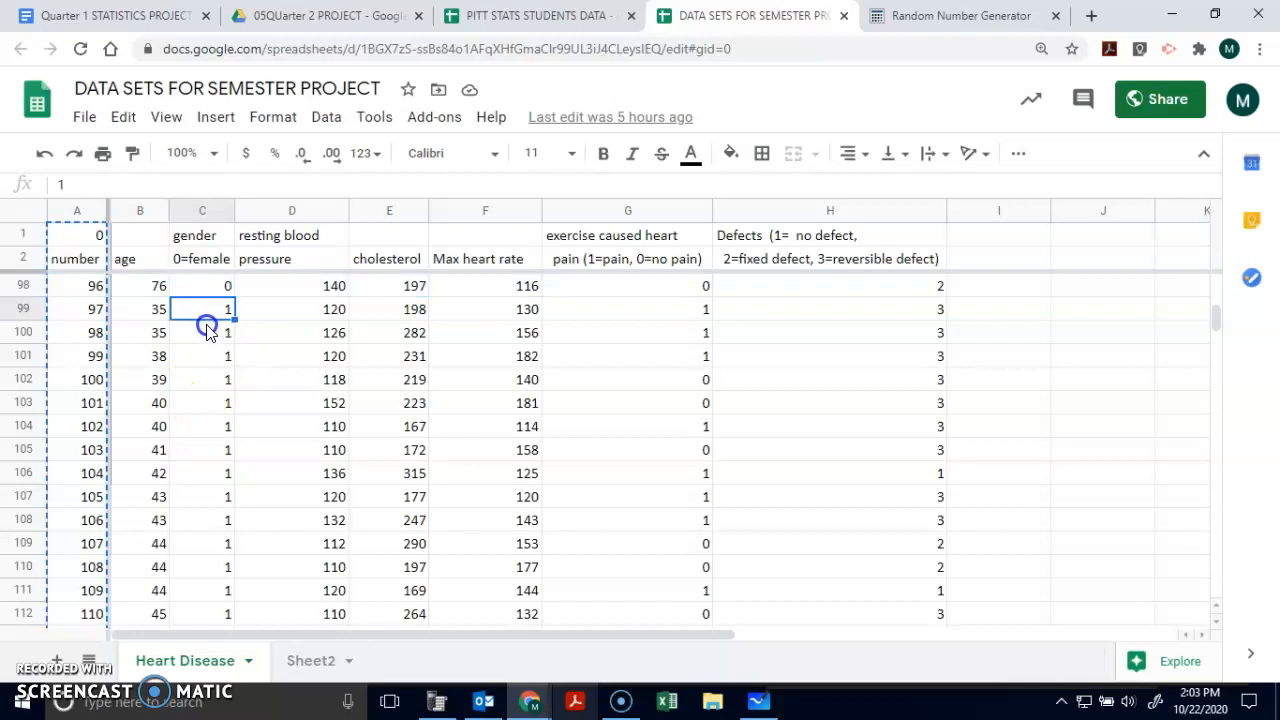
{"action": "left_click", "coordinate": [95, 333]}
{"action": "scroll", "coordinate": [155, 470], "scroll_direction": "down", "scroll_amount": 9}
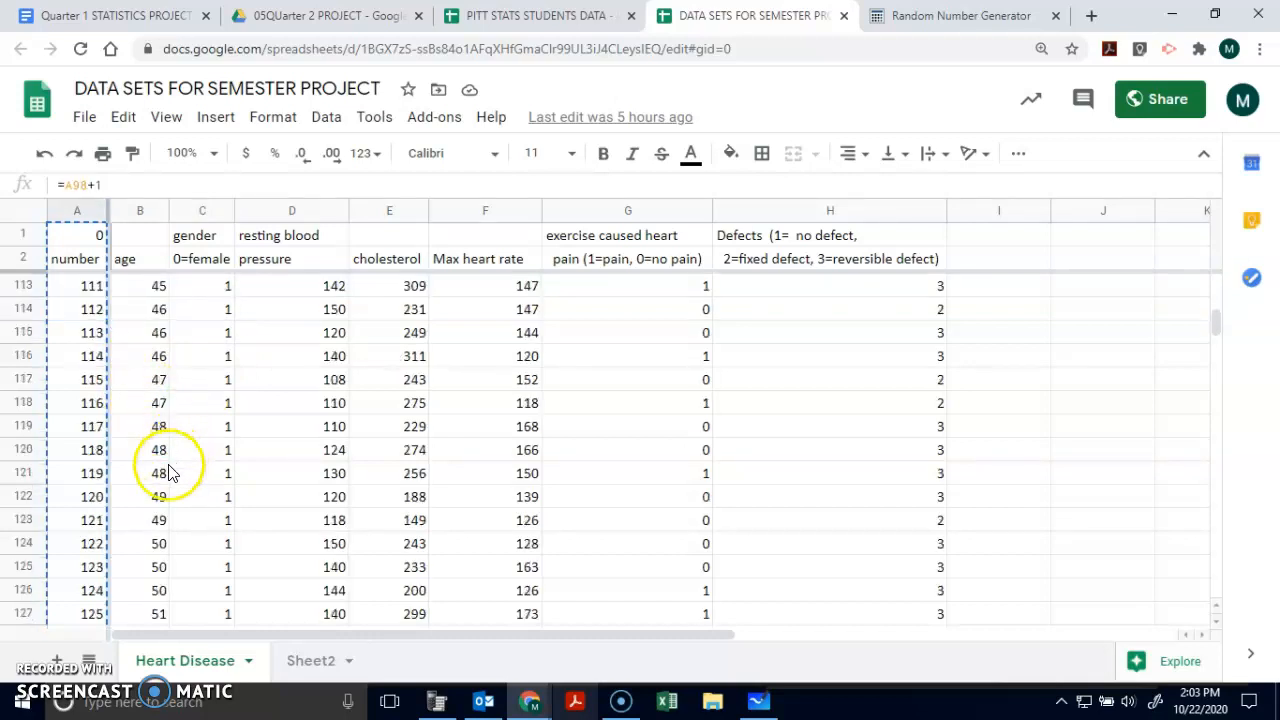
{"action": "scroll", "coordinate": [155, 474], "scroll_direction": "down", "scroll_amount": 20}
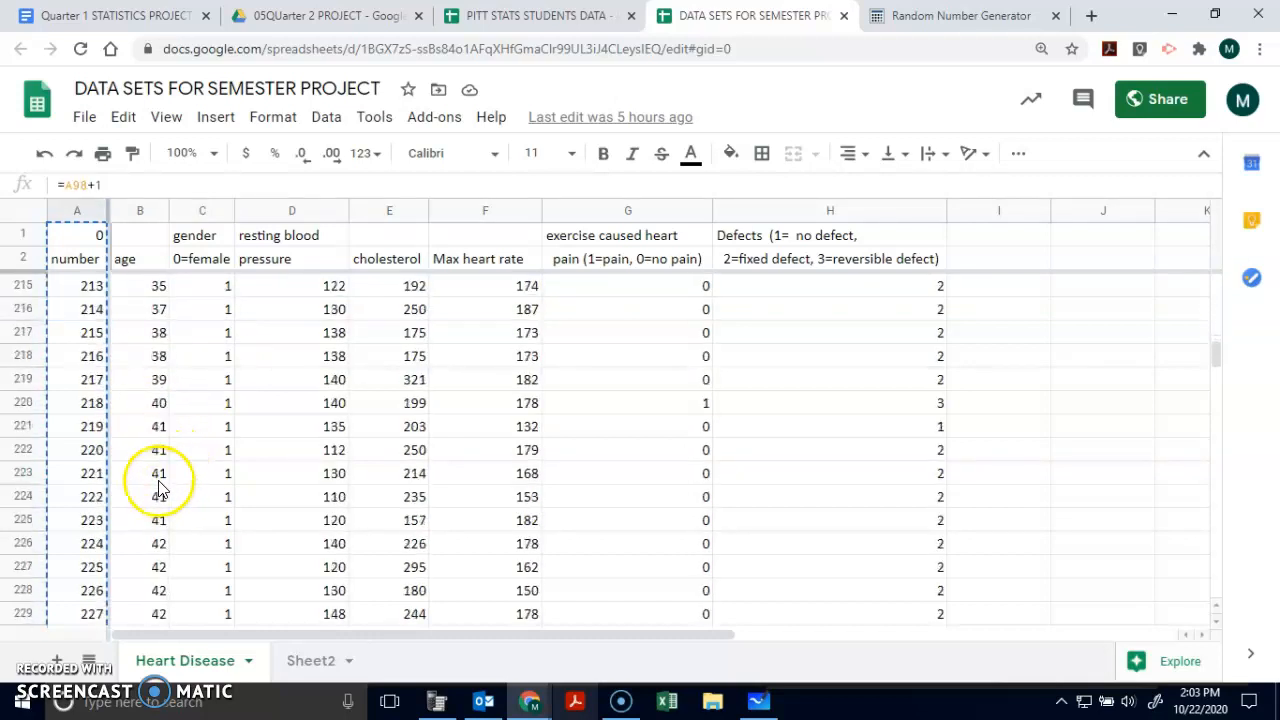
{"action": "scroll", "coordinate": [158, 490], "scroll_direction": "down", "scroll_amount": 8}
{"action": "scroll", "coordinate": [155, 483], "scroll_direction": "down", "scroll_amount": 4}
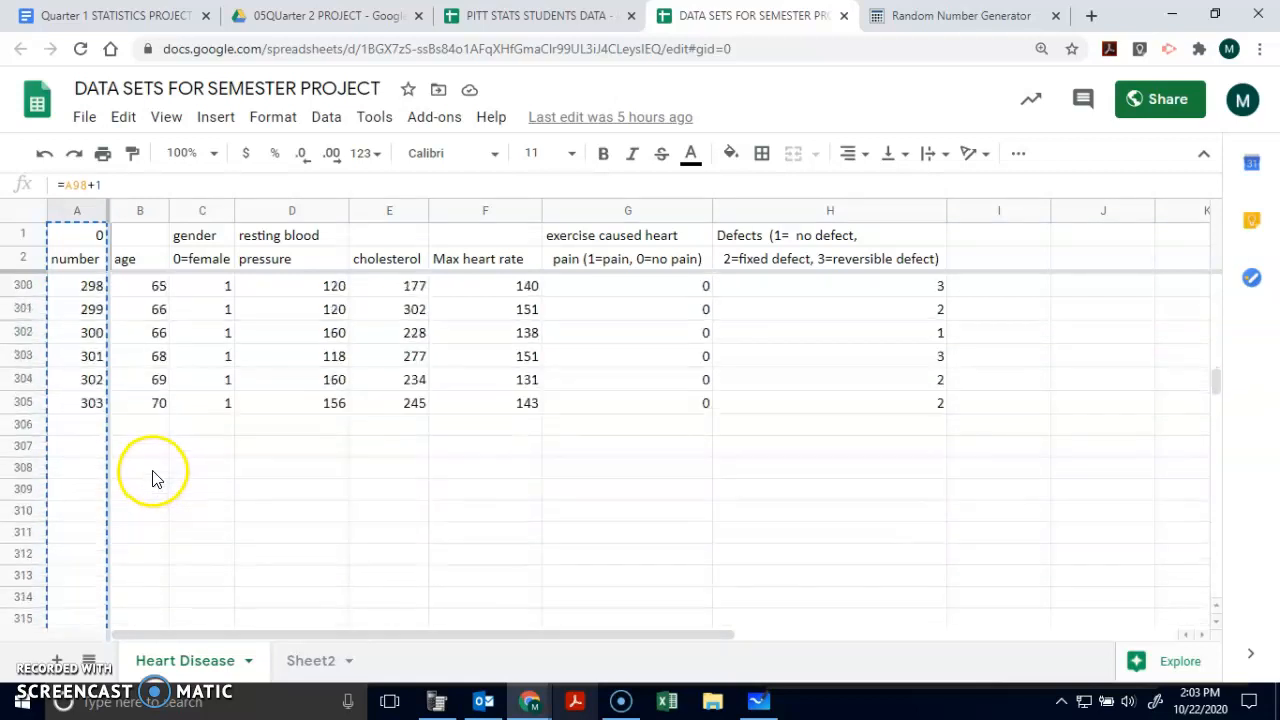
Generate 20 random integers without duplicates using a lower limit of 97 and an upper limit of 303
{"action": "left_click", "coordinate": [975, 28]}
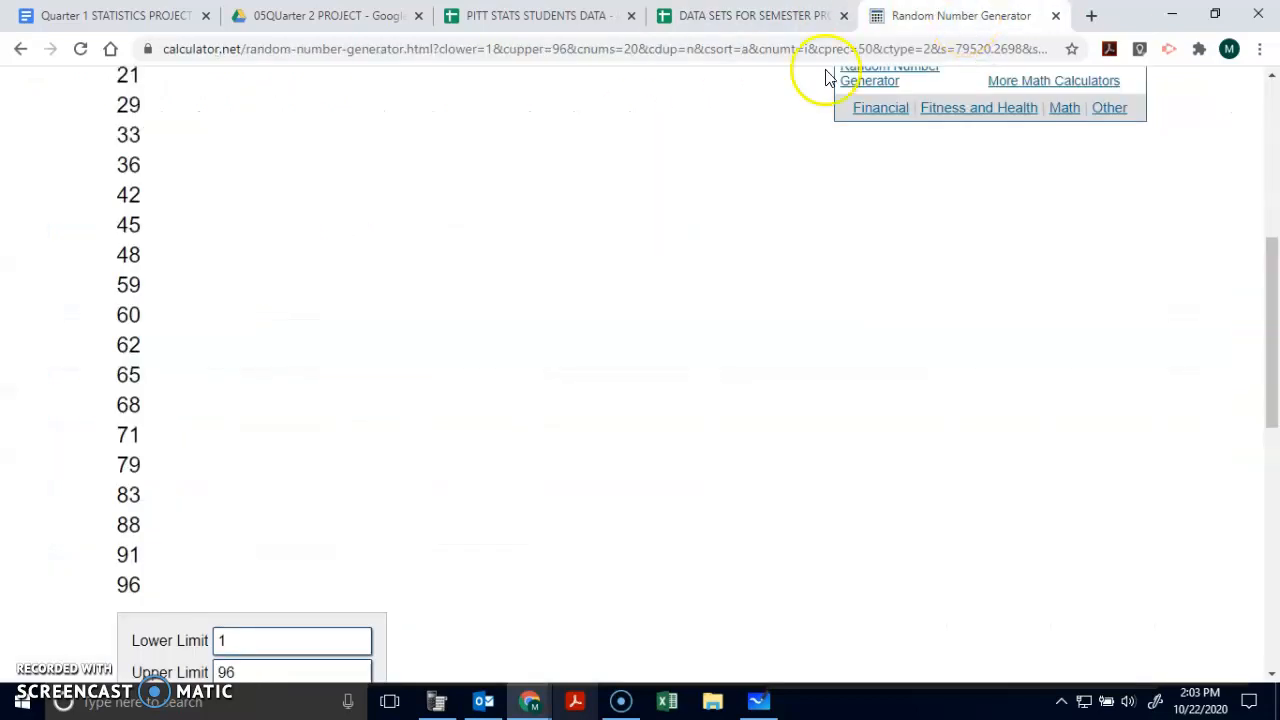
{"action": "scroll", "coordinate": [265, 615], "scroll_direction": "down", "scroll_amount": 1}
{"action": "double_click", "coordinate": [251, 546]}
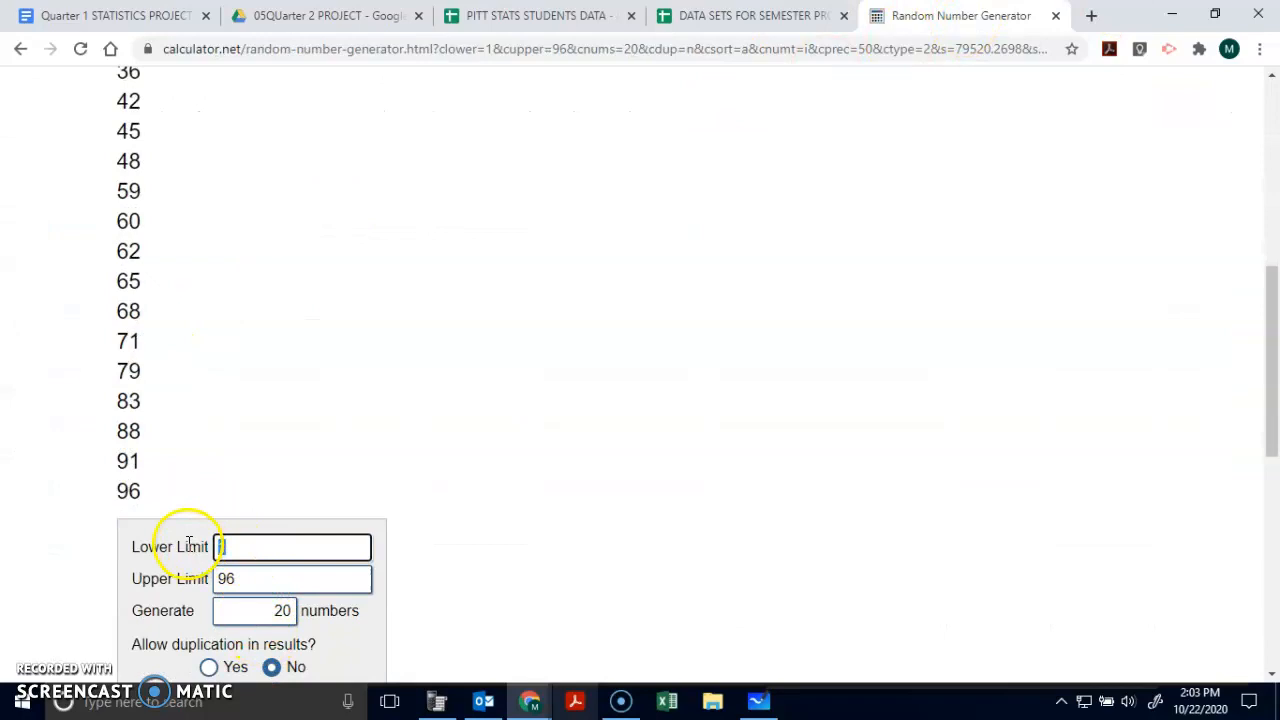
{"action": "type", "text": "97"}
{"action": "scroll", "coordinate": [240, 525], "scroll_direction": "down", "scroll_amount": 2}
{"action": "double_click", "coordinate": [228, 394]}
{"action": "type", "text": "303"}
{"action": "left_click", "coordinate": [225, 632]}
{"action": "scroll", "coordinate": [143, 220], "scroll_direction": "down", "scroll_amount": 6}
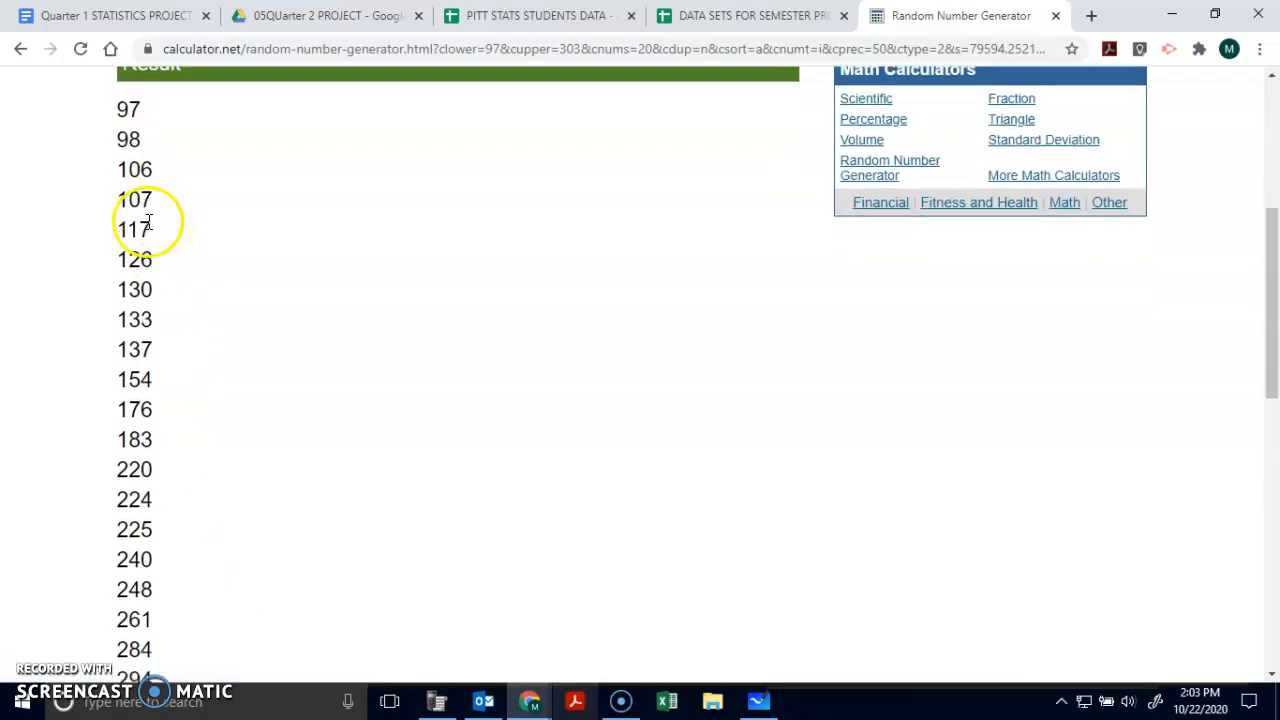
Review the generated list for the male group and highlight the lower and upper limits used
{"action": "scroll", "coordinate": [150, 250], "scroll_direction": "up", "scroll_amount": 3}
{"action": "scroll", "coordinate": [178, 282], "scroll_direction": "down", "scroll_amount": 1}
{"action": "scroll", "coordinate": [178, 284], "scroll_direction": "down", "scroll_amount": 2}
{"action": "double_click", "coordinate": [272, 266]}
{"action": "double_click", "coordinate": [240, 297]}
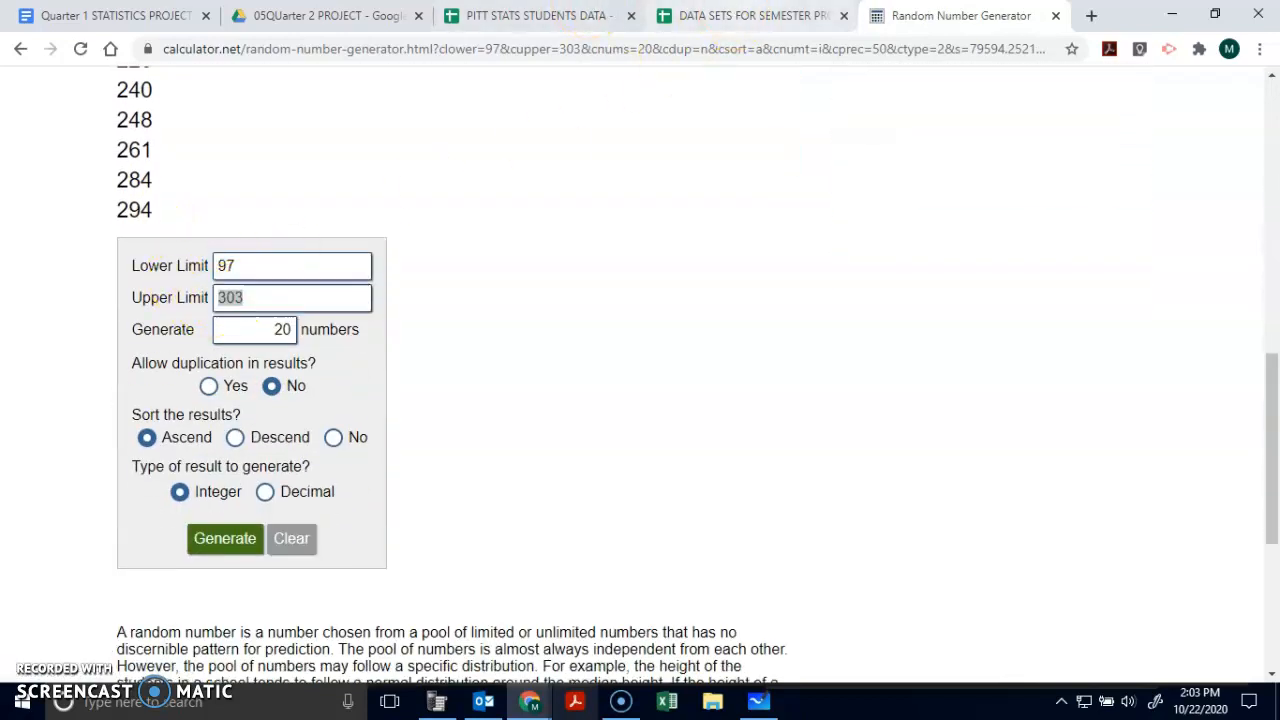
Look back through the numbered rows of the Heart Disease sheet, then return to Sheet2 of PITT STATS STUDENTS DATA and deselect the copied row
{"action": "left_click", "coordinate": [748, 15]}
{"action": "scroll", "coordinate": [110, 330], "scroll_direction": "up", "scroll_amount": 5}
{"action": "scroll", "coordinate": [110, 340], "scroll_direction": "up", "scroll_amount": 6}
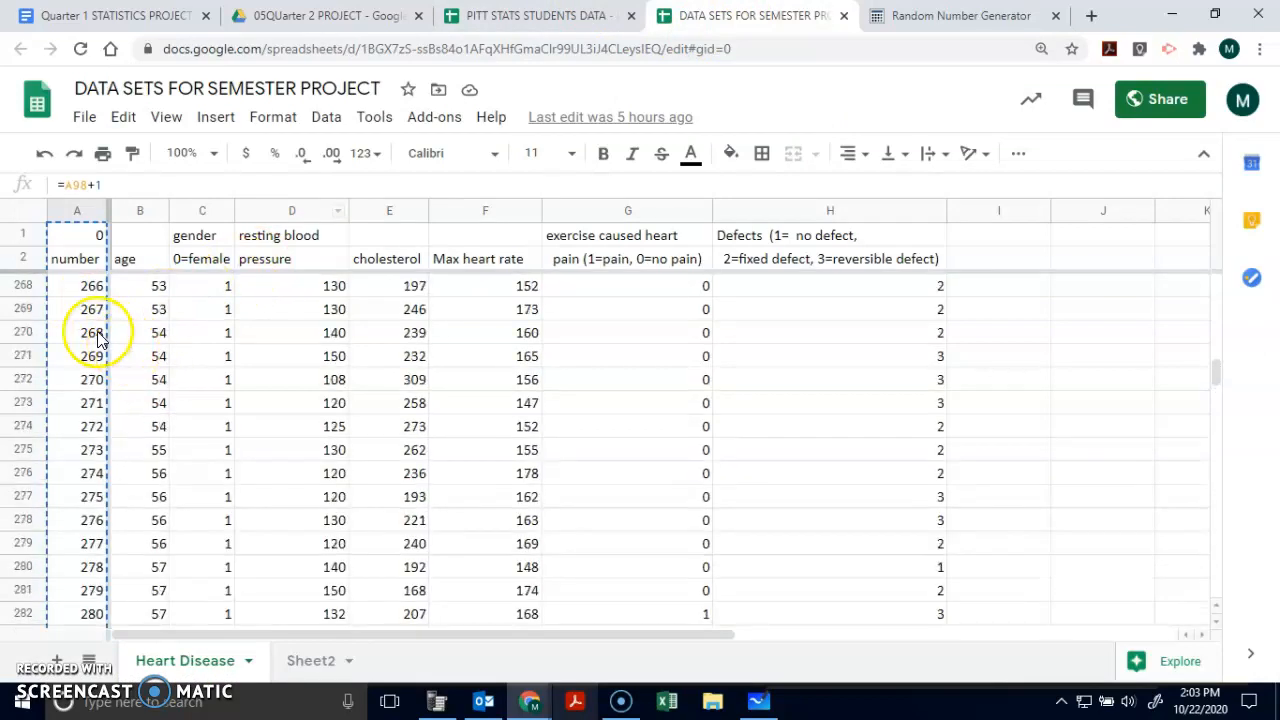
{"action": "left_click", "coordinate": [523, 15]}
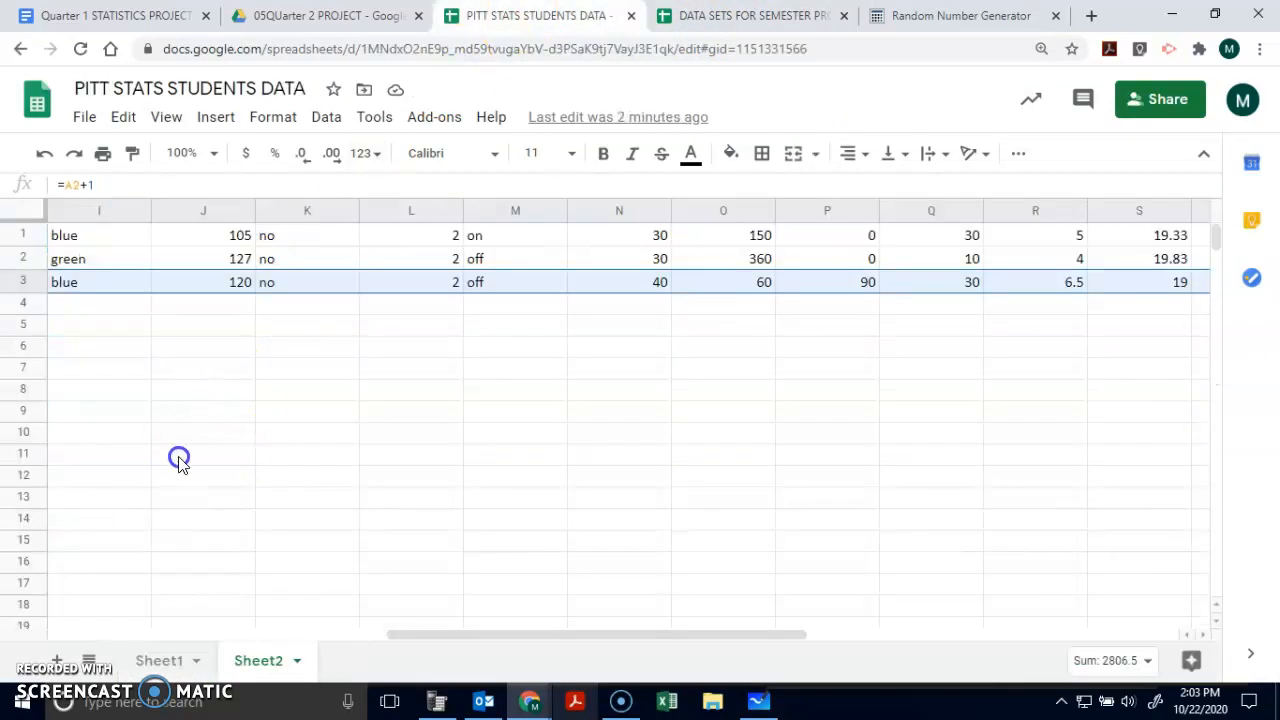
{"action": "left_click", "coordinate": [351, 366]}
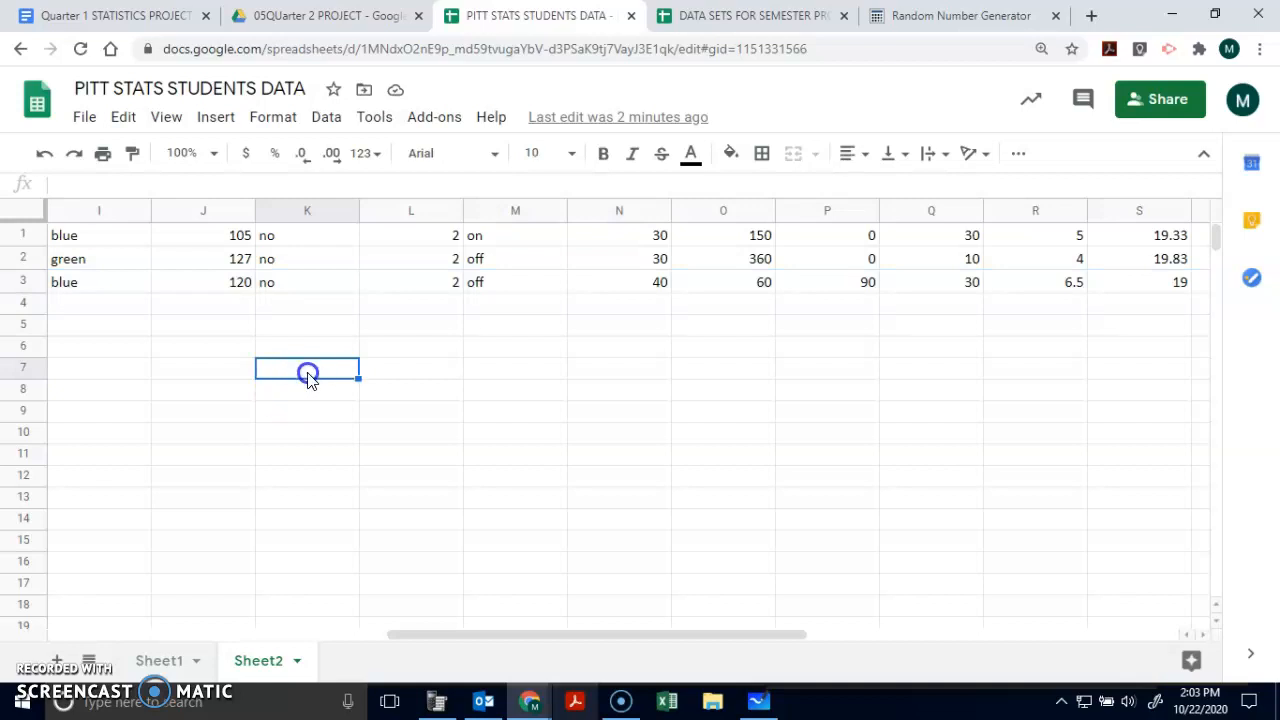
Return to the beginning of the student data in Sheet1, select a Gender entry, and highlight the OnOffCampus column
{"action": "left_click", "coordinate": [162, 660]}
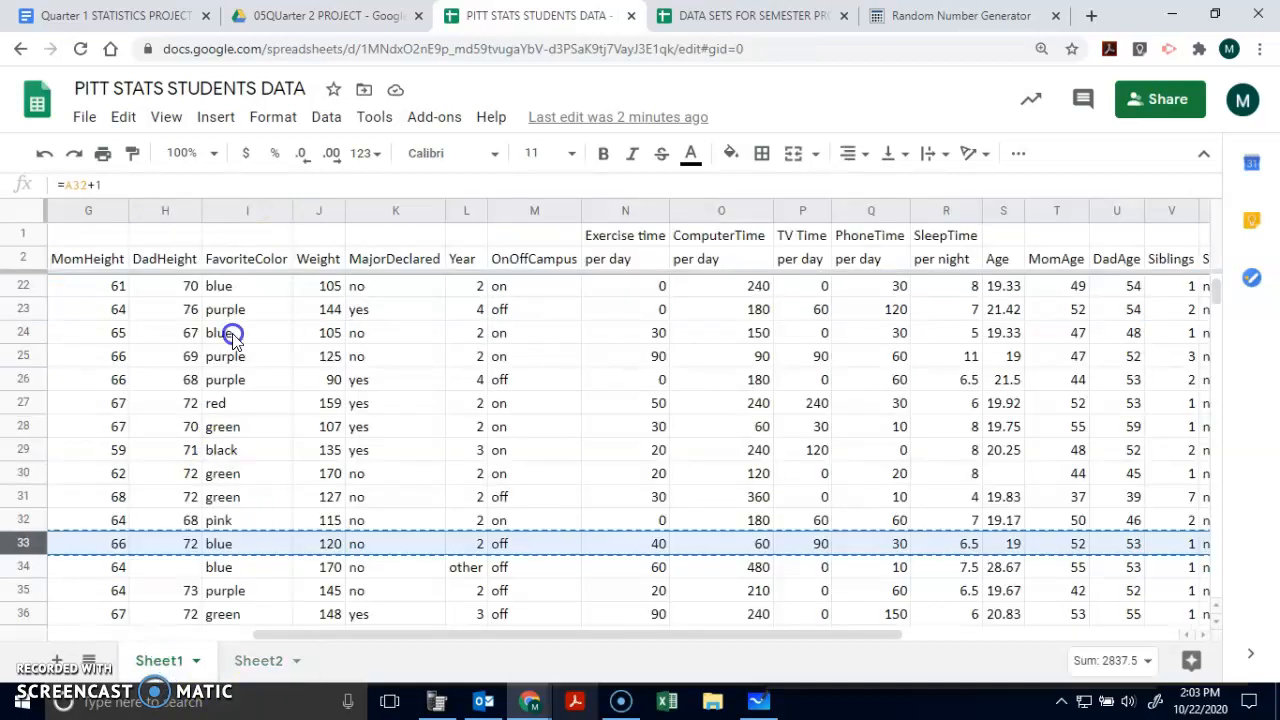
{"action": "scroll", "coordinate": [233, 345], "scroll_direction": "up", "scroll_amount": 6}
{"action": "left_click_drag", "start_coordinate": [414, 637], "coordinate": [172, 622]}
{"action": "left_click", "coordinate": [125, 340]}
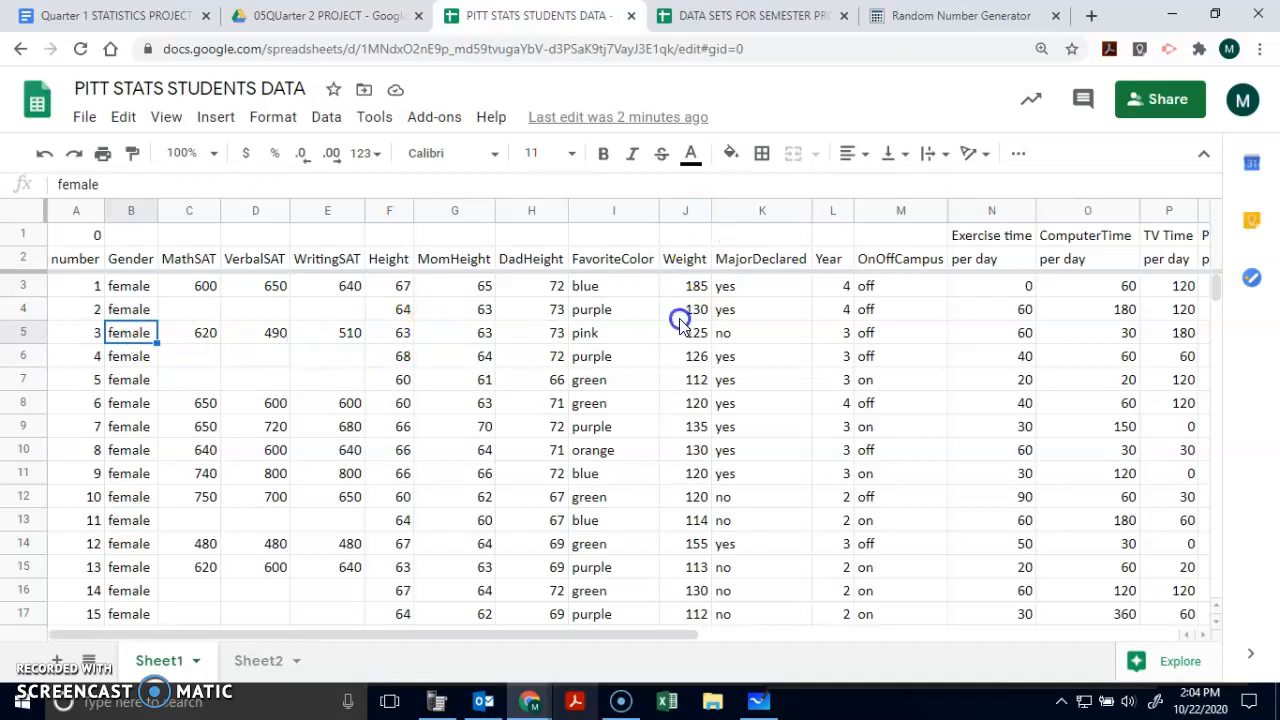
{"action": "left_click", "coordinate": [881, 213]}
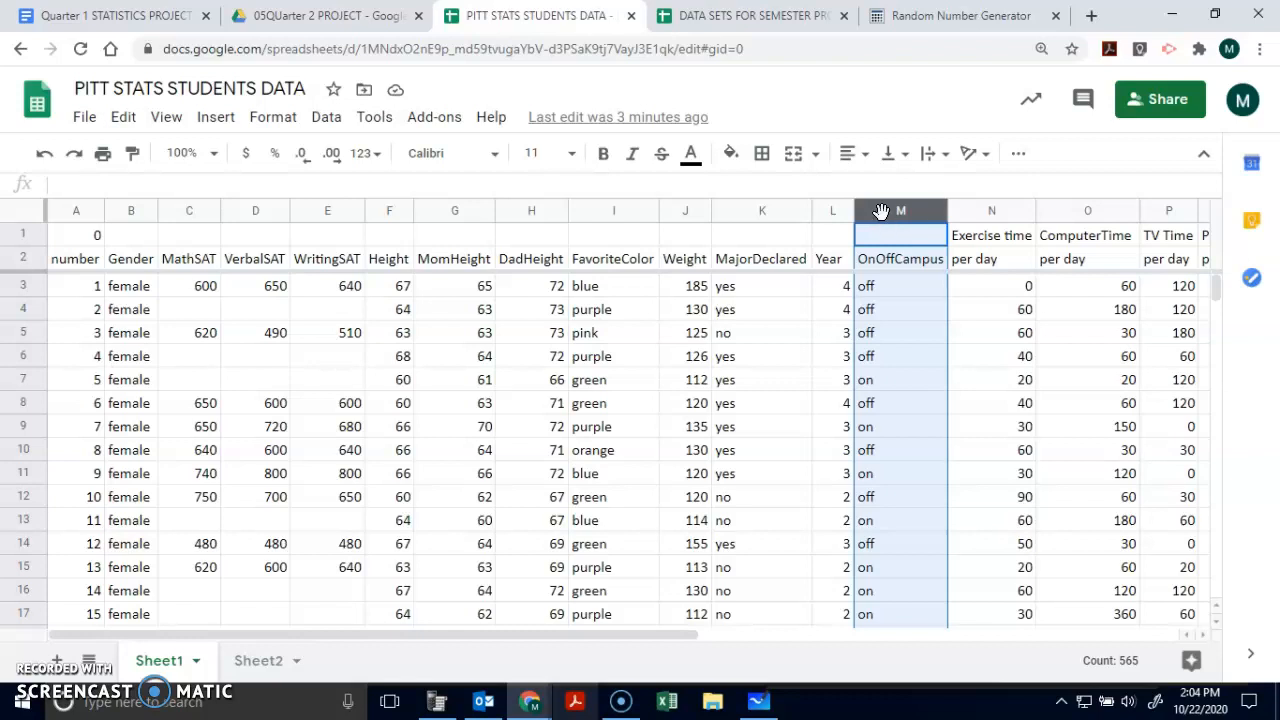
Select the student data columns from Gender through Vegetarian (B to AD) in Sheet1, leaving out the number column
{"action": "left_click", "coordinate": [919, 289]}
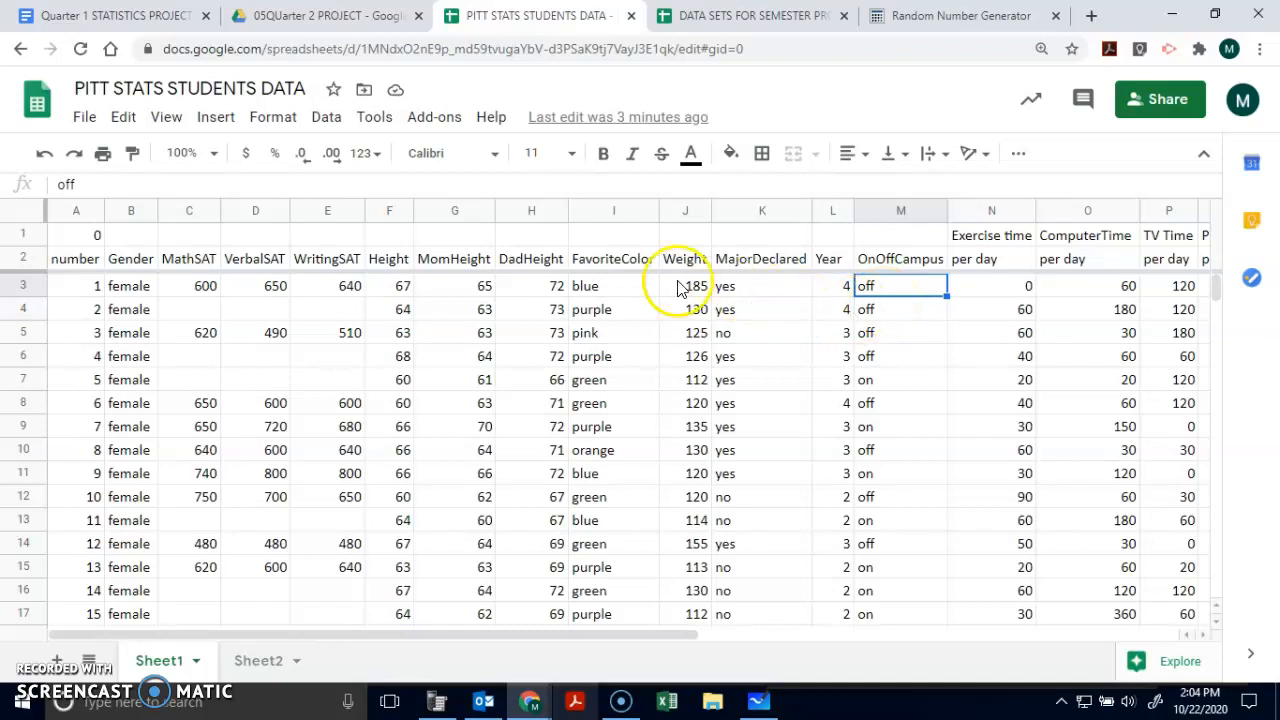
{"action": "left_click", "coordinate": [133, 212]}
{"action": "left_click_drag", "start_coordinate": [147, 215], "coordinate": [1271, 214]}
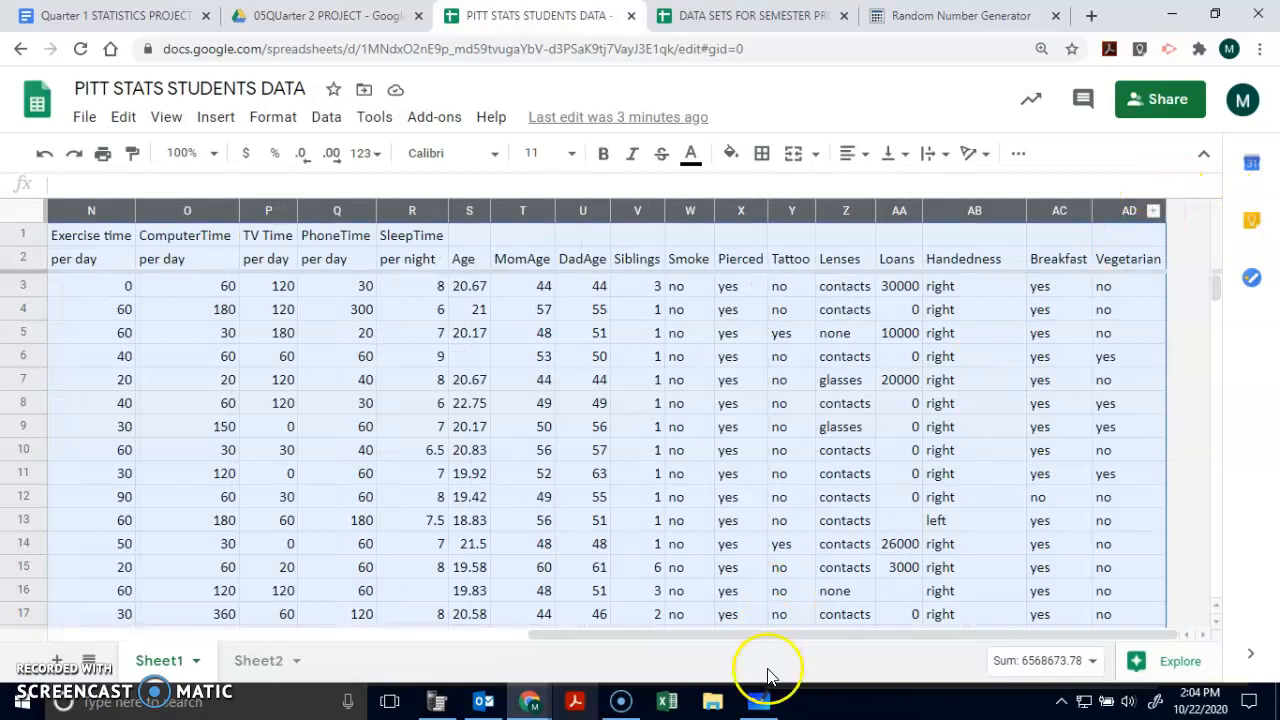
{"action": "left_click_drag", "start_coordinate": [808, 640], "coordinate": [120, 557]}
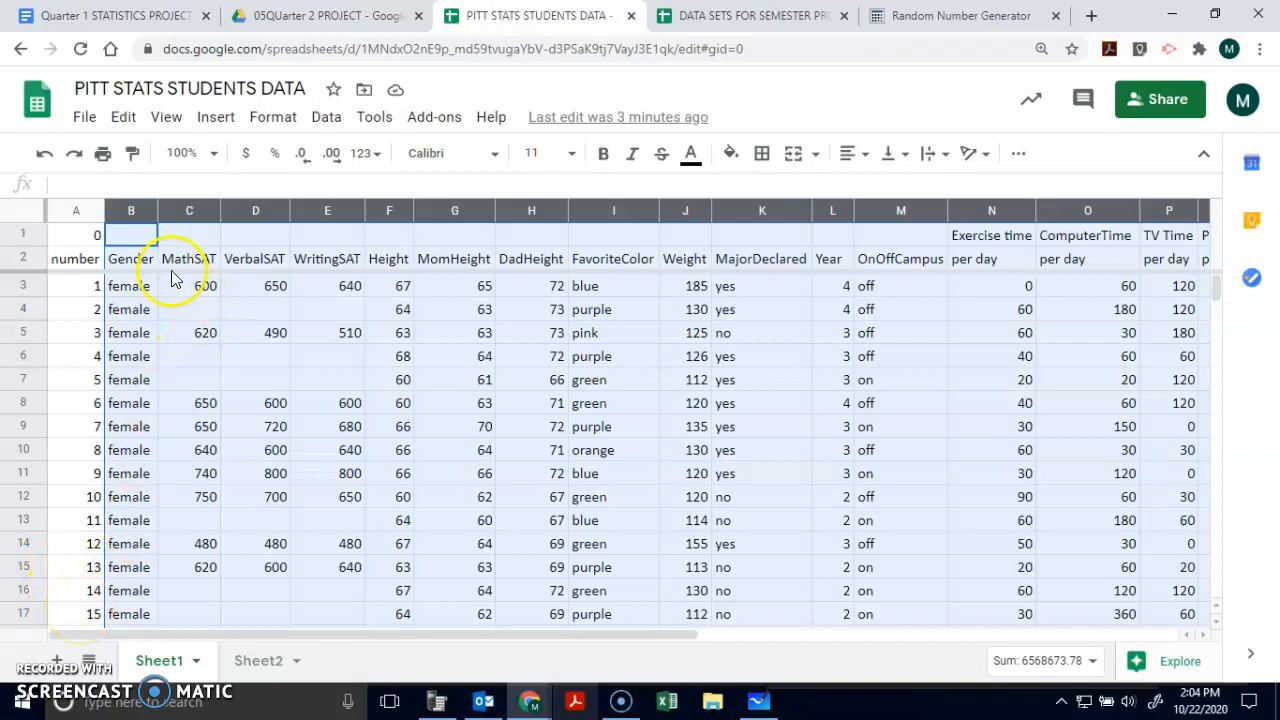
{"action": "left_click", "coordinate": [124, 212]}
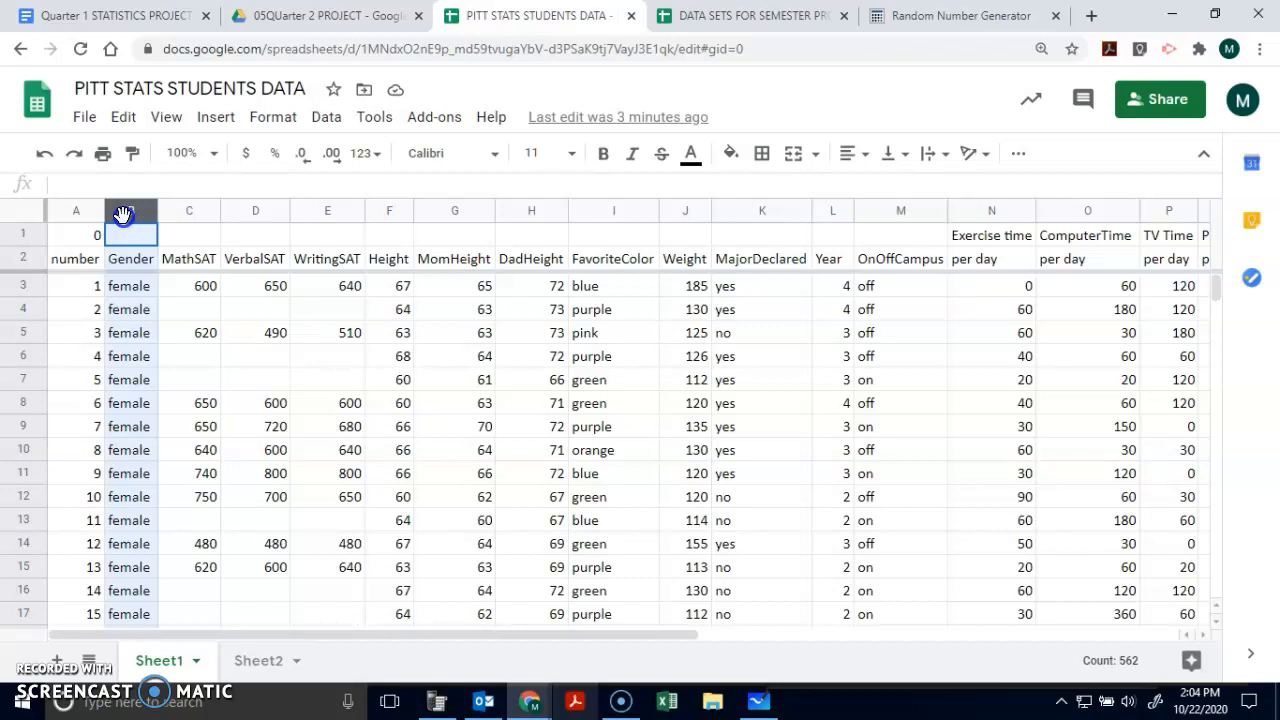
{"action": "left_click_drag", "start_coordinate": [124, 214], "coordinate": [1106, 171]}
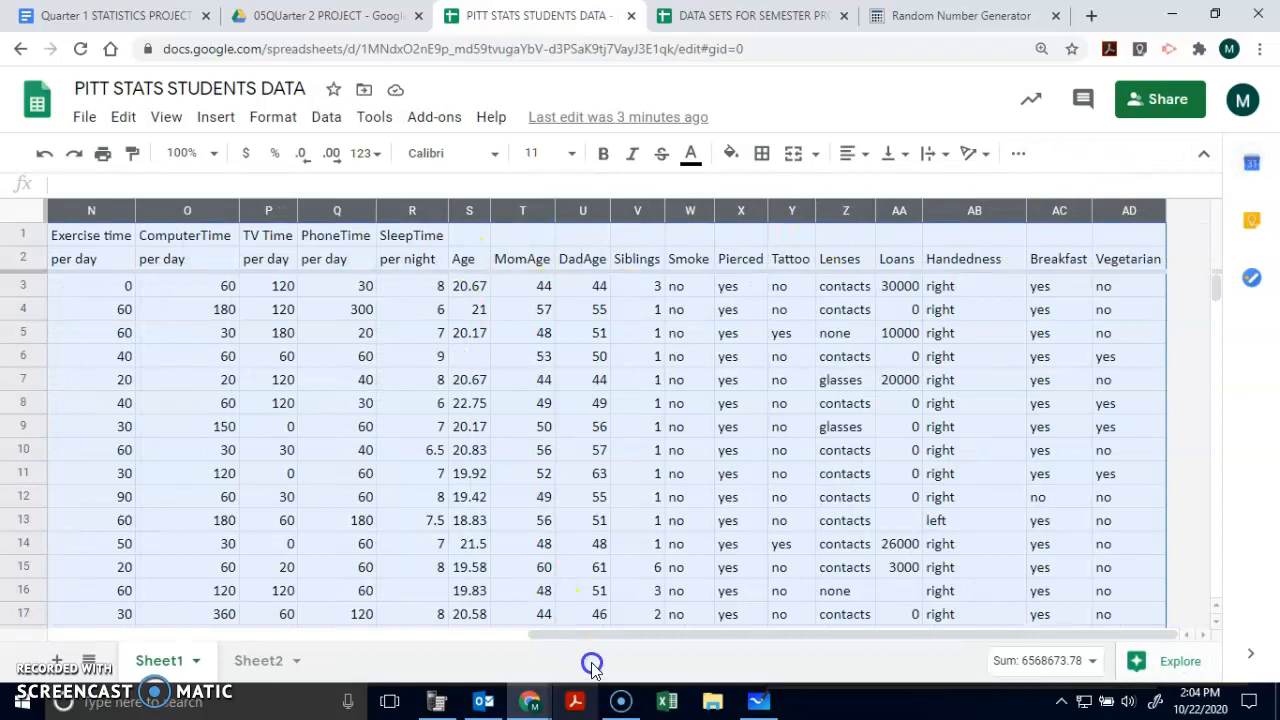
{"action": "left_click_drag", "start_coordinate": [614, 634], "coordinate": [84, 650]}
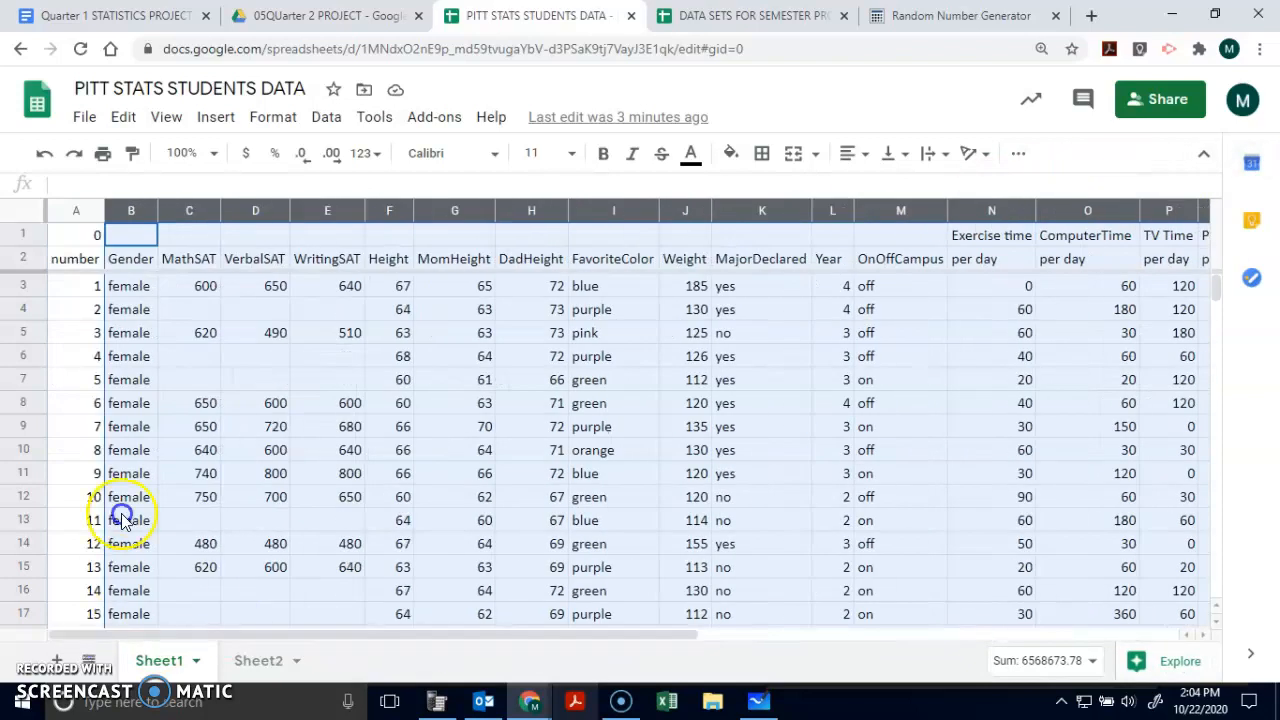
Sort the selected range by column M (OnOffCampus) in A → Z order
{"action": "left_click", "coordinate": [326, 117]}
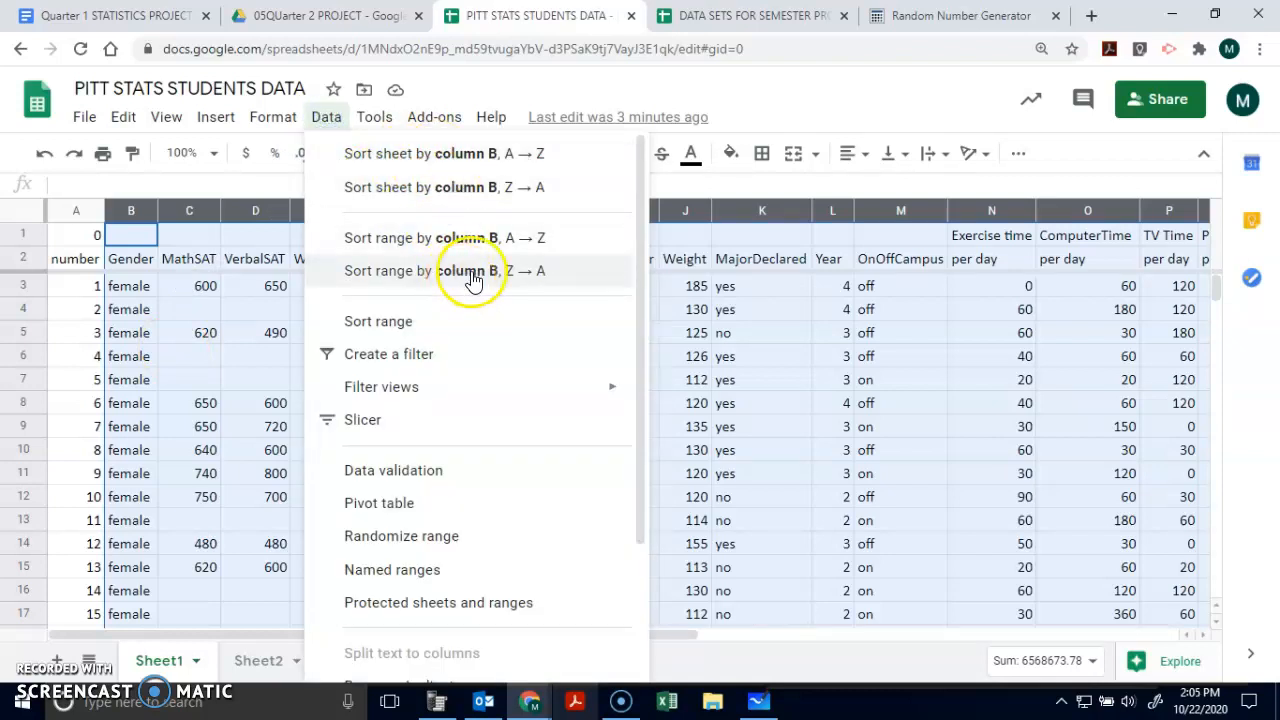
{"action": "left_click", "coordinate": [380, 323]}
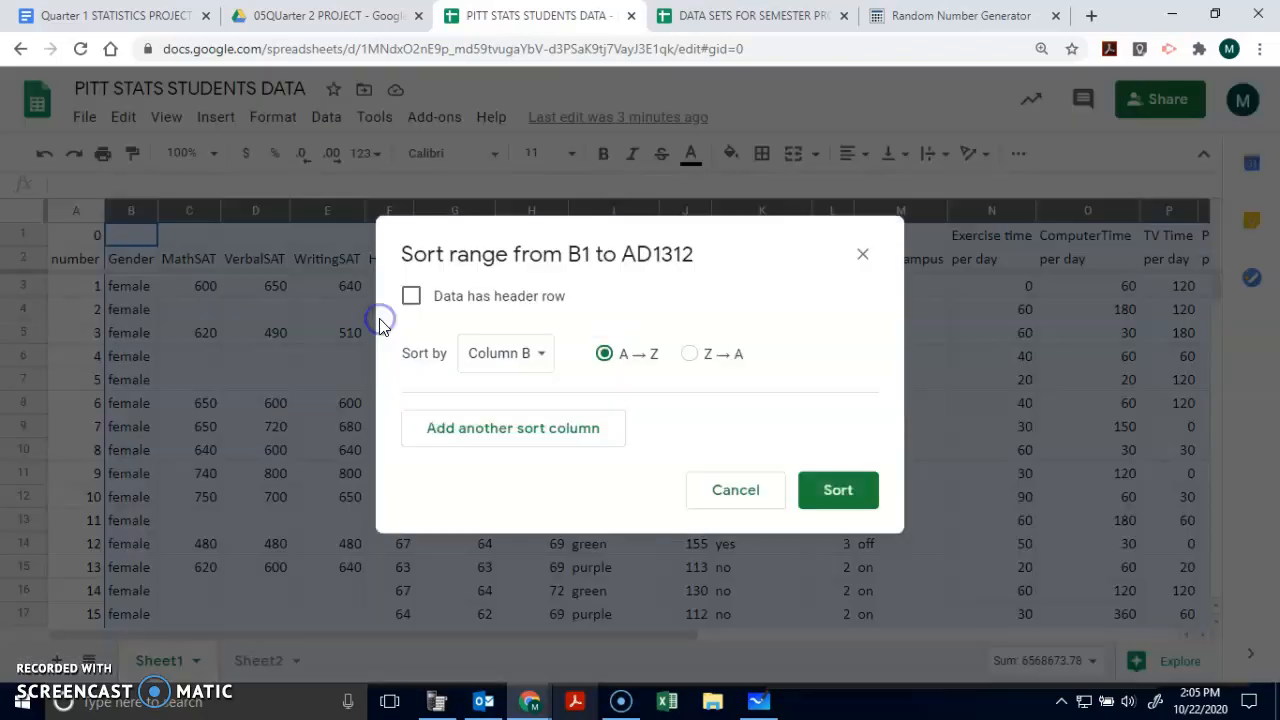
{"action": "left_click", "coordinate": [497, 358]}
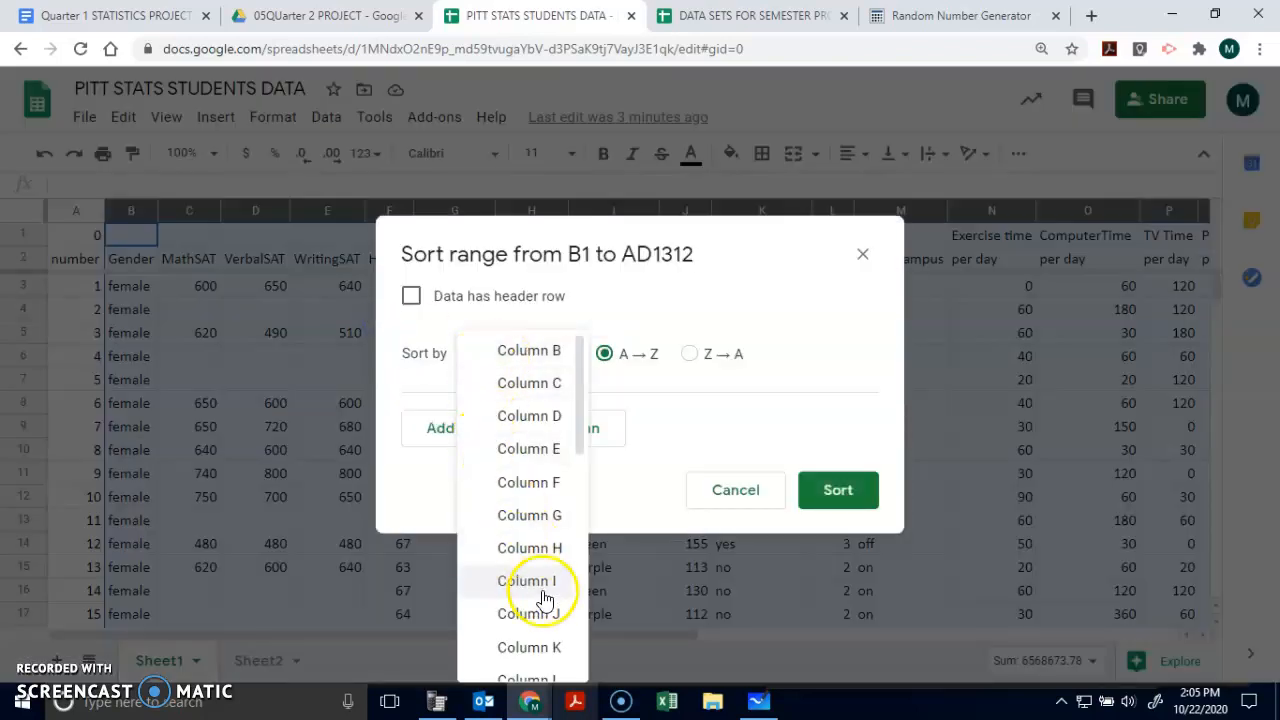
{"action": "scroll", "coordinate": [543, 597], "scroll_direction": "down", "scroll_amount": 2}
{"action": "left_click", "coordinate": [530, 530]}
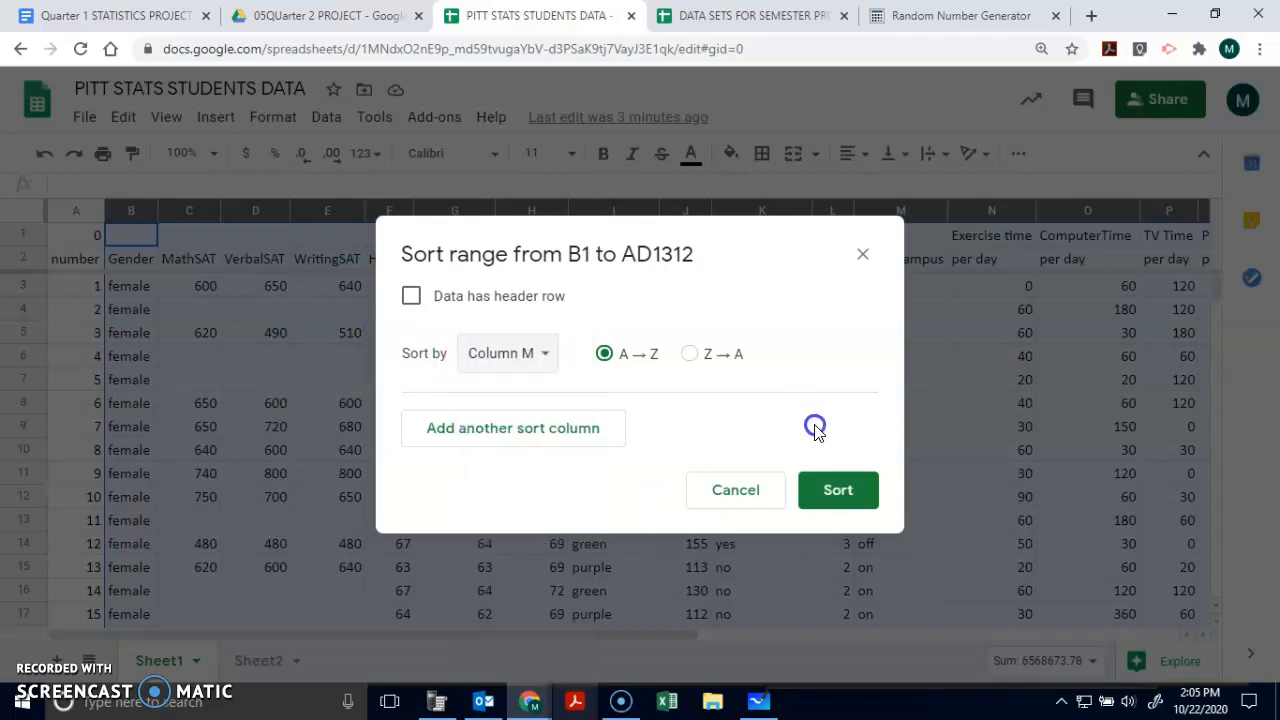
{"action": "left_click", "coordinate": [686, 356]}
{"action": "left_click", "coordinate": [605, 355]}
{"action": "left_click", "coordinate": [833, 492]}
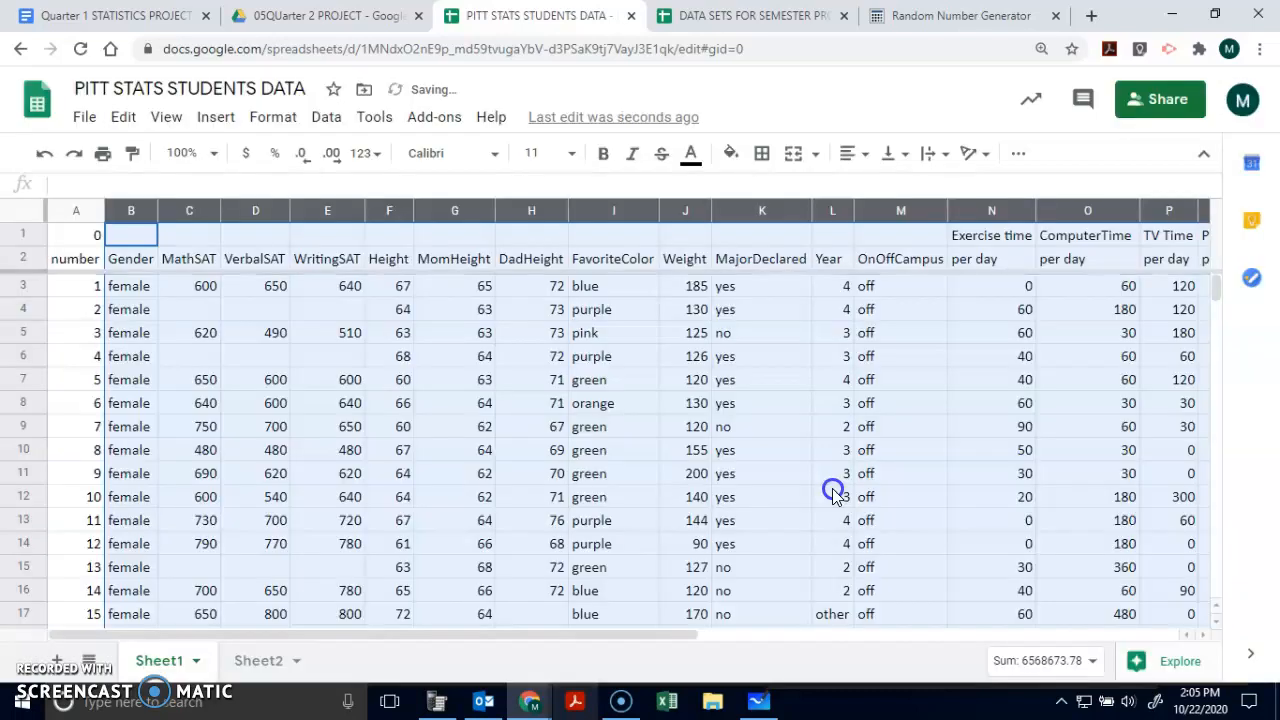
Check the sorted OnOffCampus entries, then undo the sort of the student data
{"action": "left_click", "coordinate": [908, 259]}
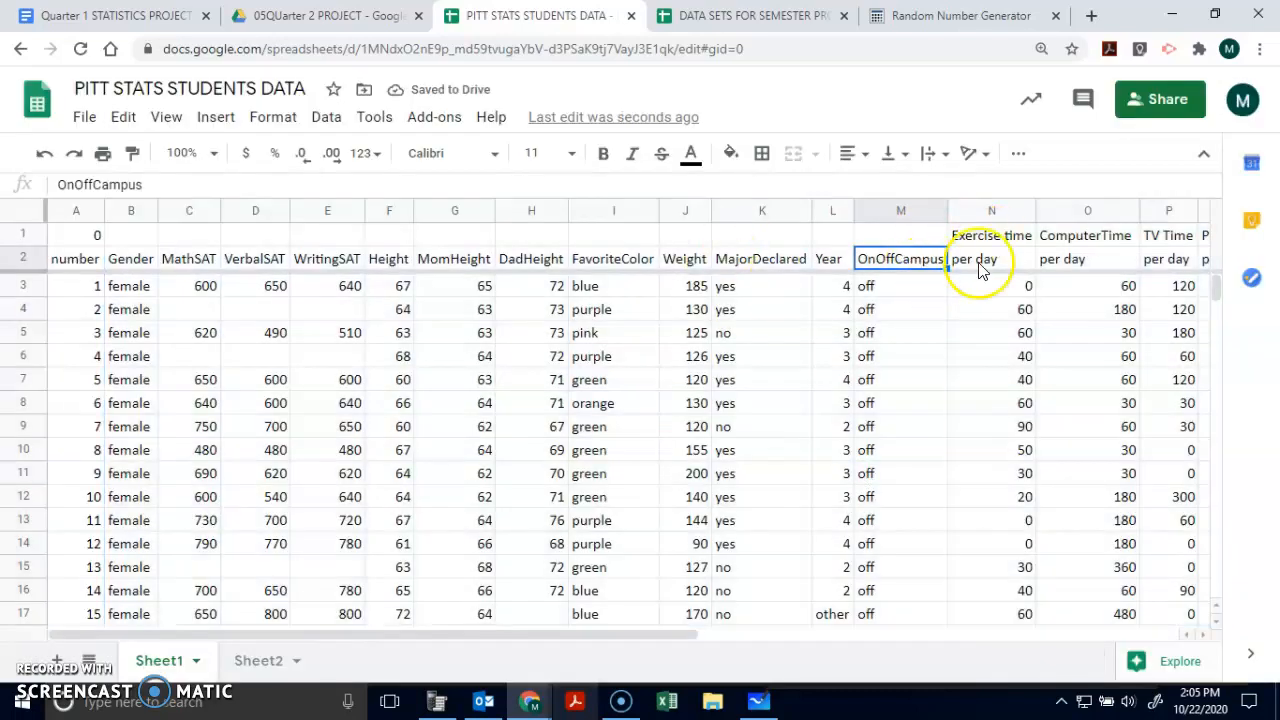
{"action": "scroll", "coordinate": [900, 360], "scroll_direction": "down", "scroll_amount": 5}
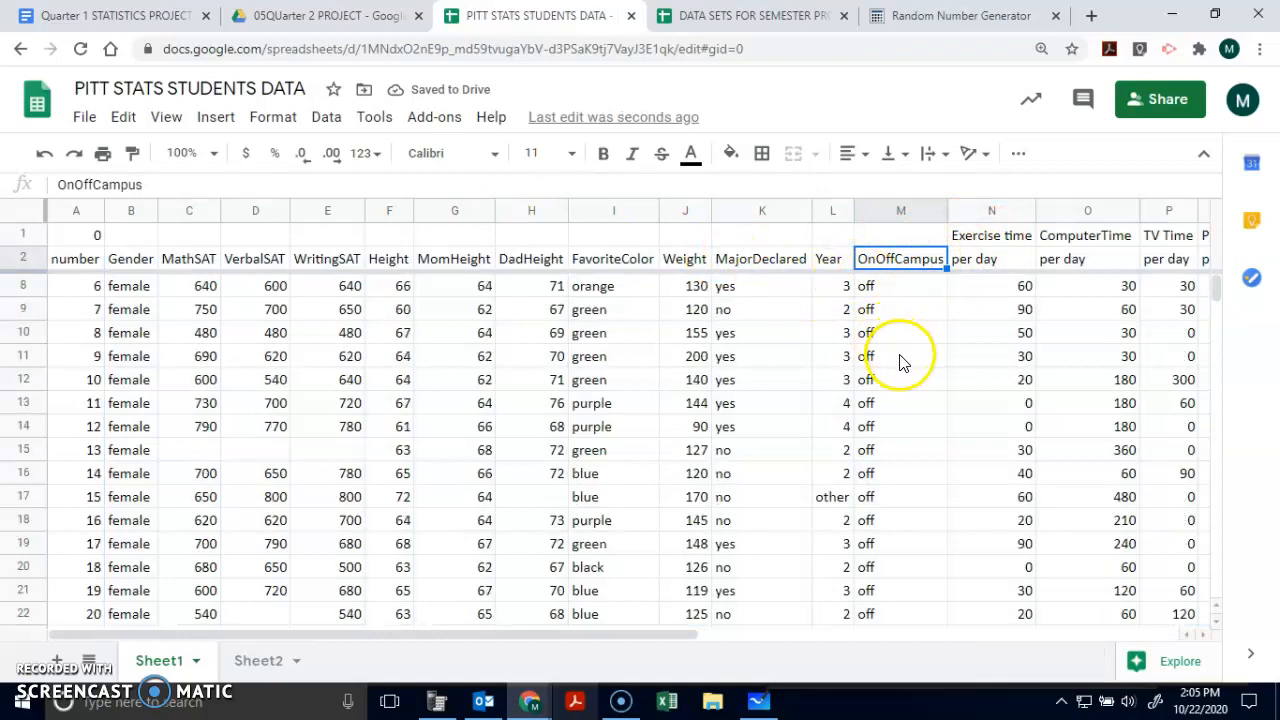
{"action": "scroll", "coordinate": [900, 362], "scroll_direction": "down", "scroll_amount": 15}
{"action": "scroll", "coordinate": [898, 362], "scroll_direction": "up", "scroll_amount": 6}
{"action": "scroll", "coordinate": [898, 364], "scroll_direction": "up", "scroll_amount": 13}
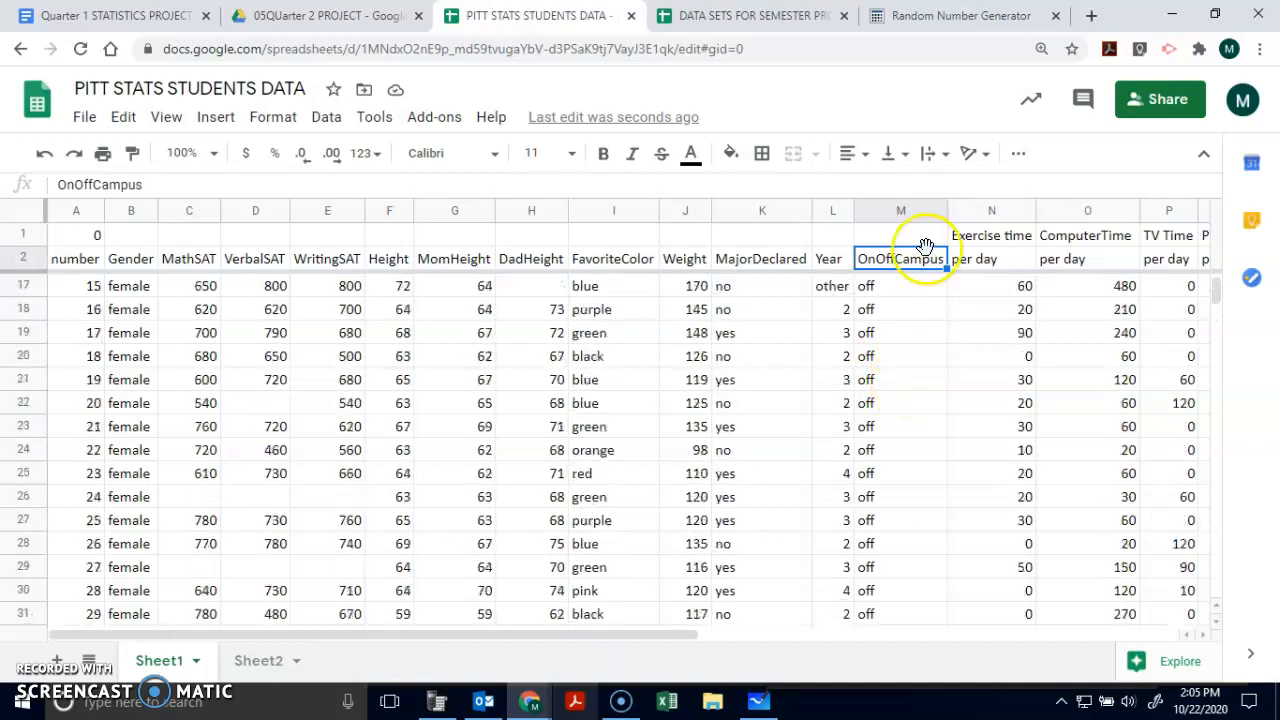
{"action": "scroll", "coordinate": [930, 290], "scroll_direction": "up", "scroll_amount": 4}
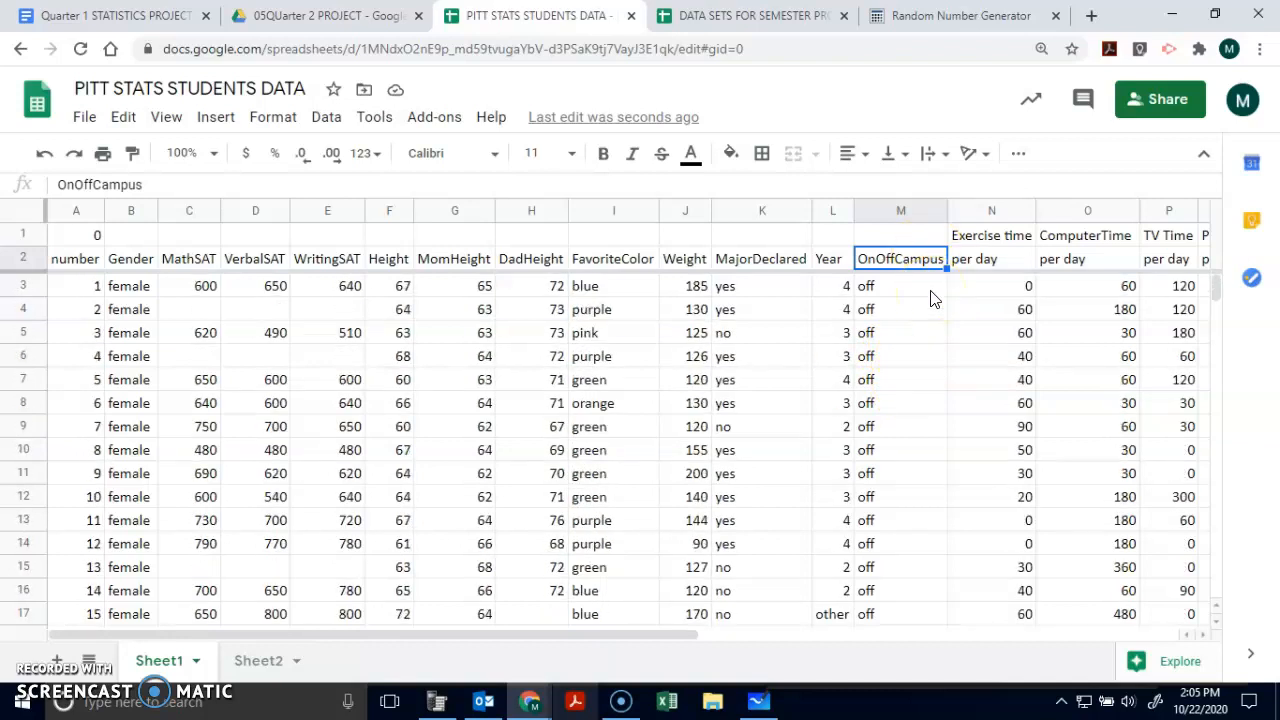
{"action": "key", "text": "ctrl+z"}
{"action": "left_click", "coordinate": [602, 374]}
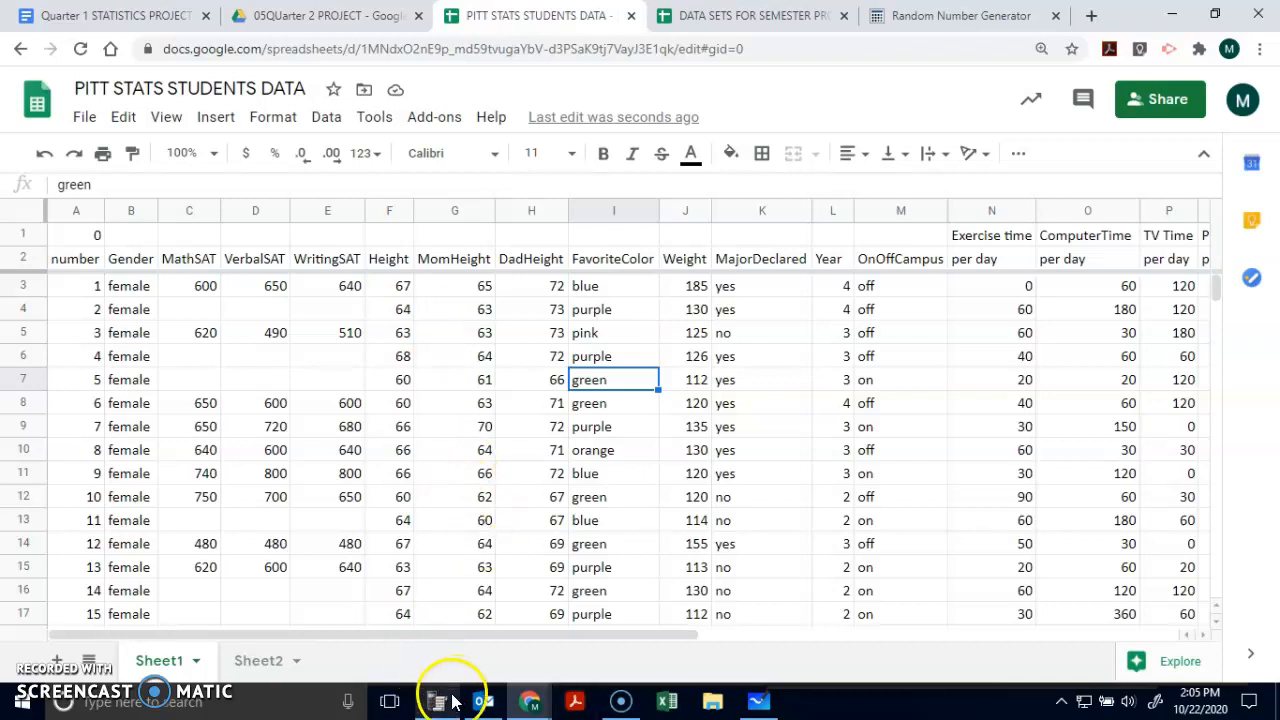
Revisit the Random Number Generator results, then switch to the fx-CG10/20 Manager PLUS calculator emulator and open its calculation screen
{"action": "left_click", "coordinate": [928, 30]}
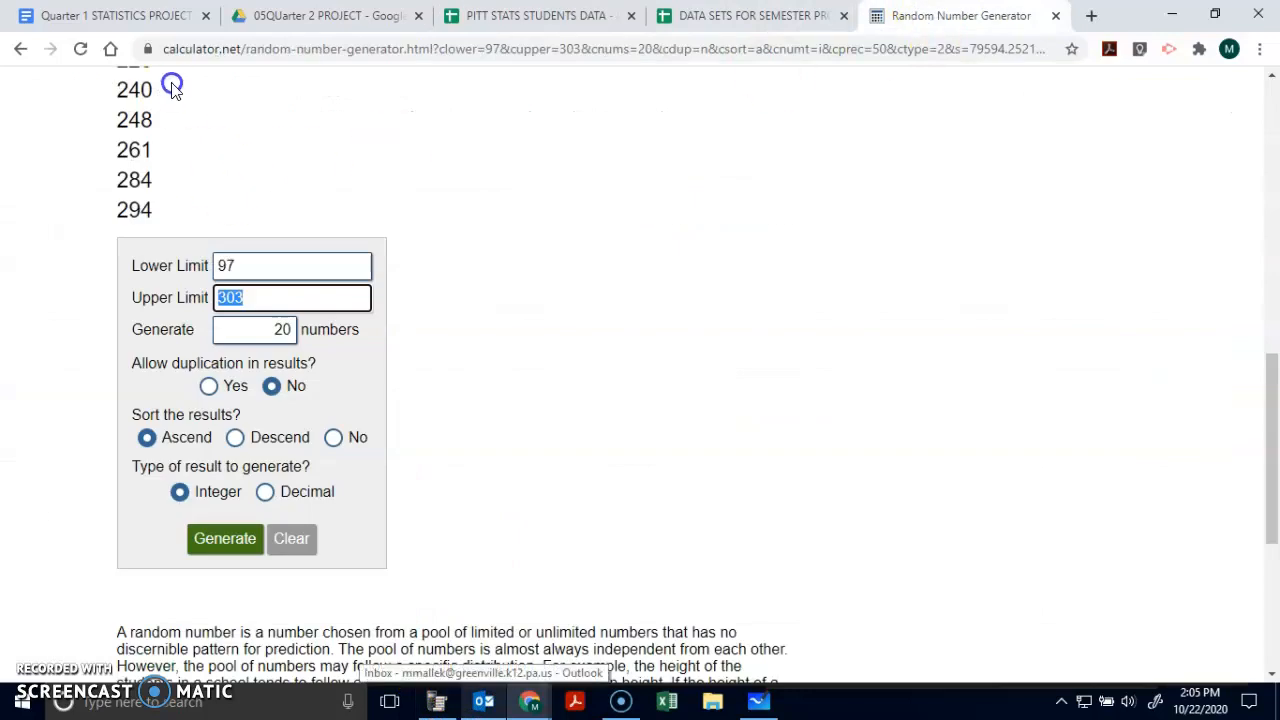
{"action": "scroll", "coordinate": [274, 229], "scroll_direction": "up", "scroll_amount": 10}
{"action": "scroll", "coordinate": [279, 231], "scroll_direction": "down", "scroll_amount": 10}
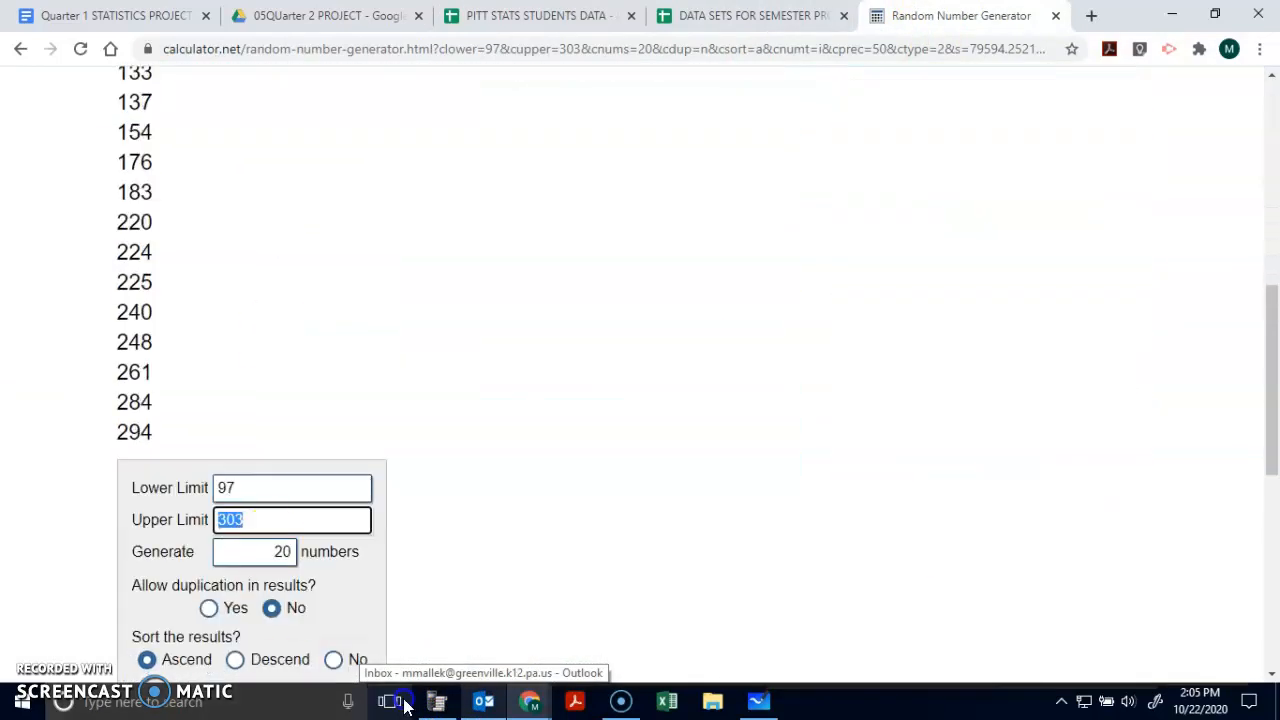
{"action": "left_click", "coordinate": [437, 701]}
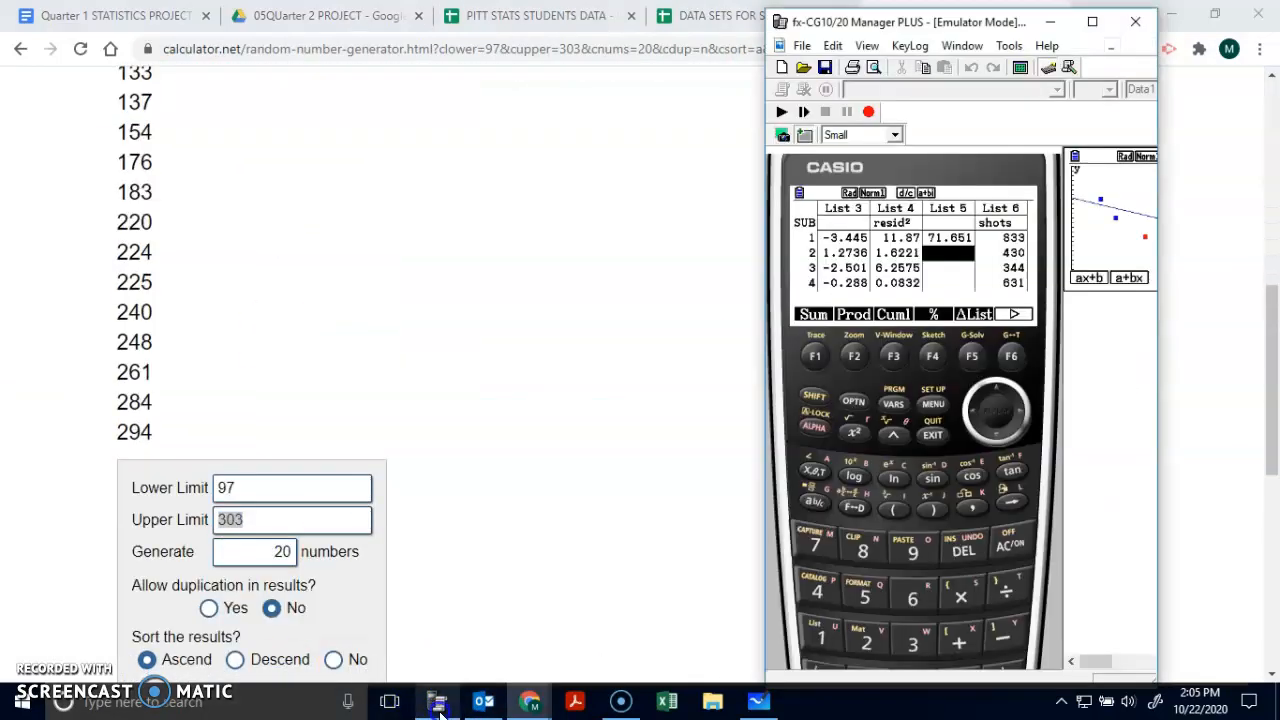
{"action": "left_click", "coordinate": [928, 407]}
{"action": "left_click", "coordinate": [805, 634]}
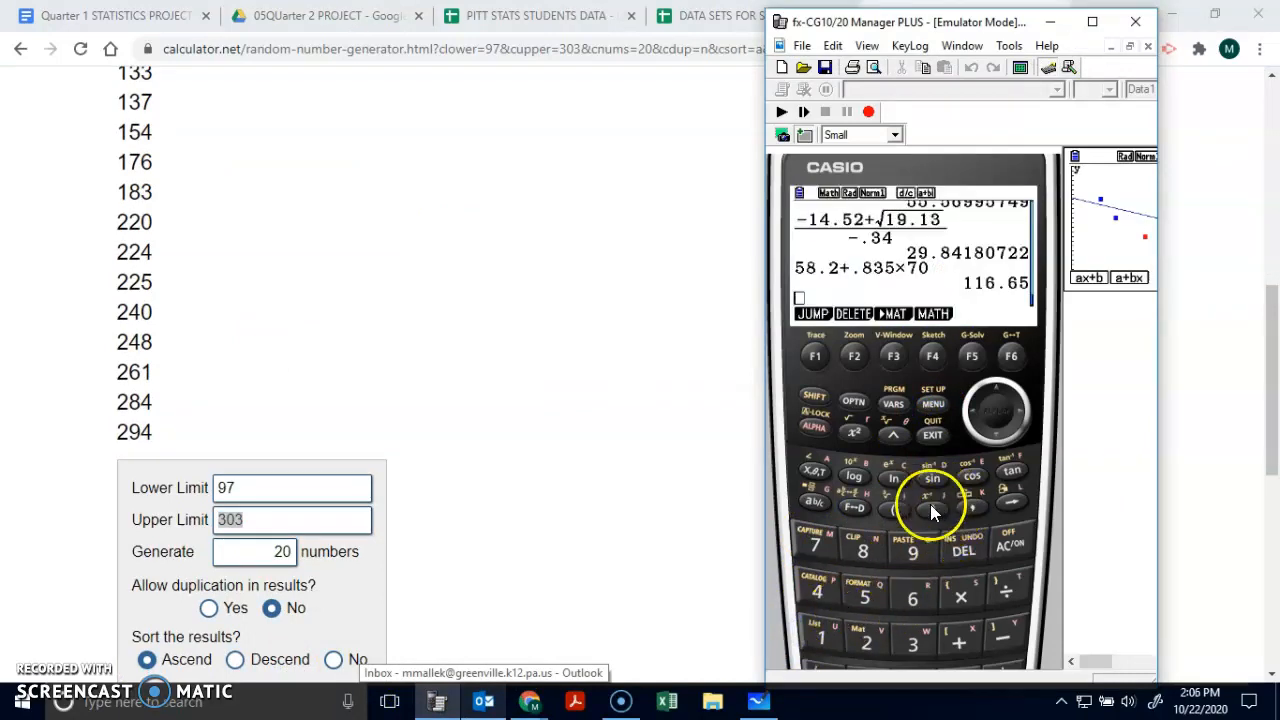
Generate 30 random integers from 1 to 565 on the calculator with the probability function RanInt#(1,565,30)
{"action": "left_click", "coordinate": [854, 400]}
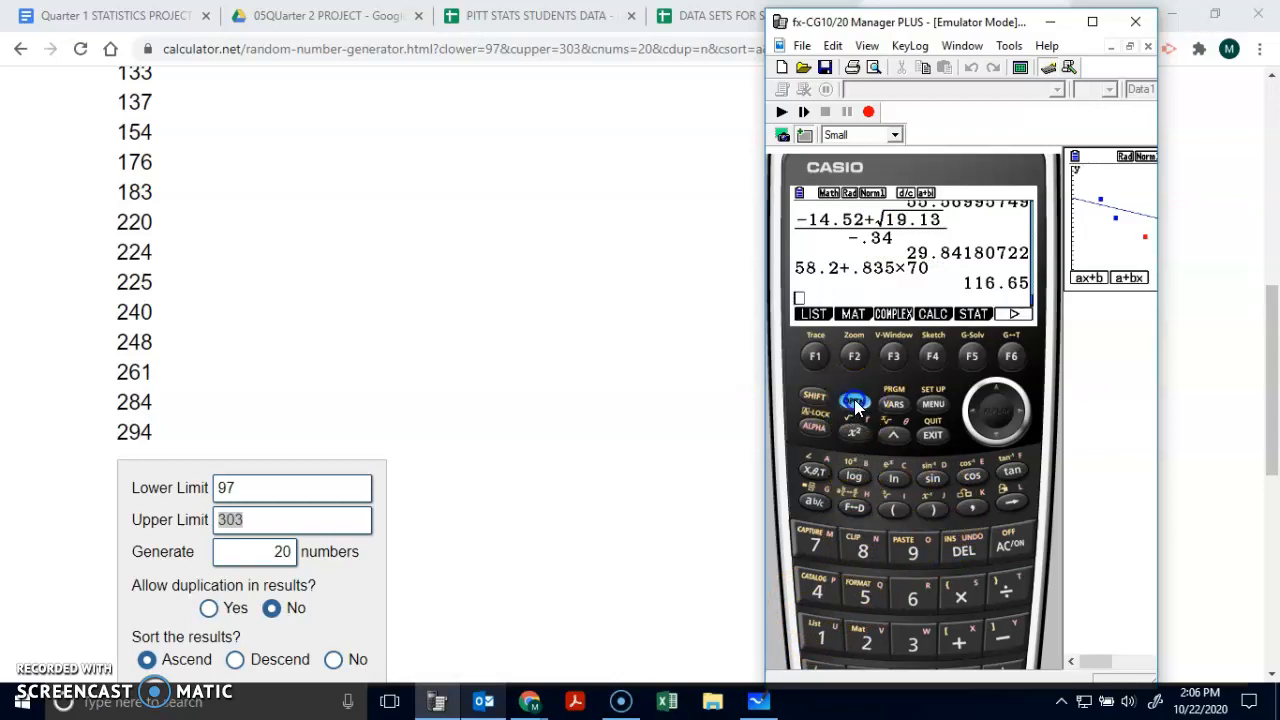
{"action": "left_click", "coordinate": [967, 358]}
{"action": "left_click", "coordinate": [940, 440]}
{"action": "left_click", "coordinate": [1014, 354]}
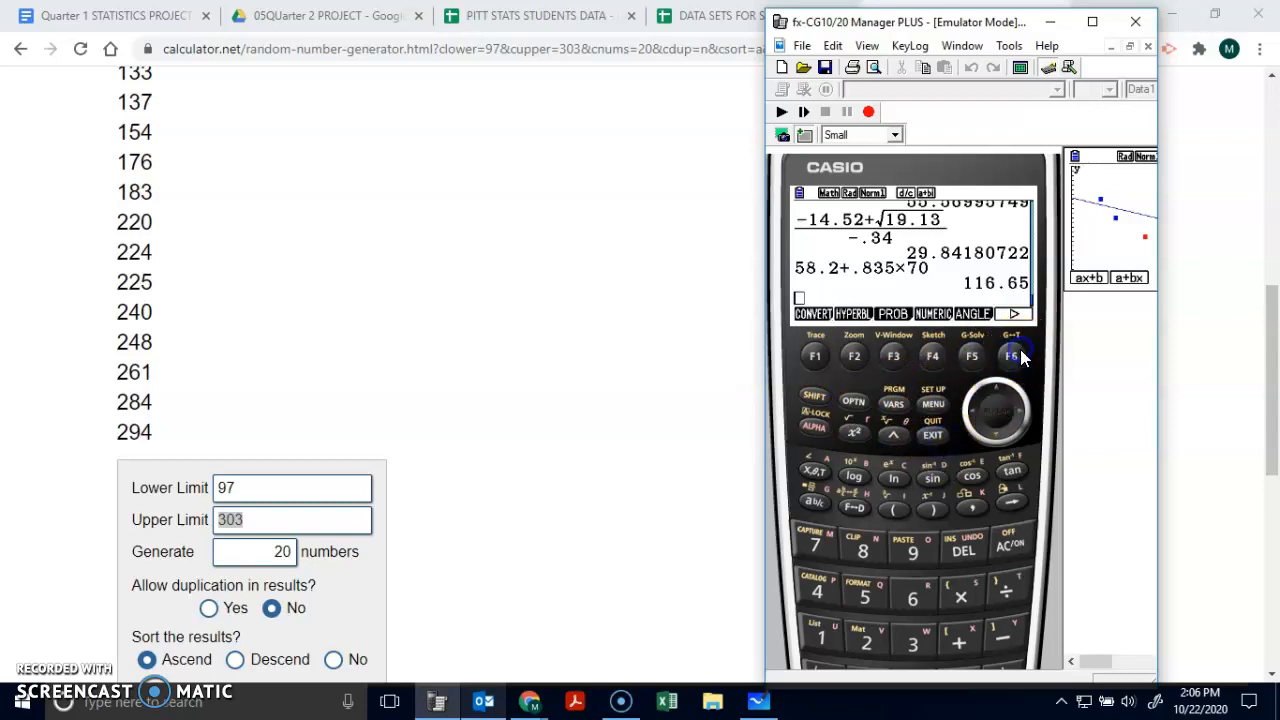
{"action": "left_click", "coordinate": [894, 360]}
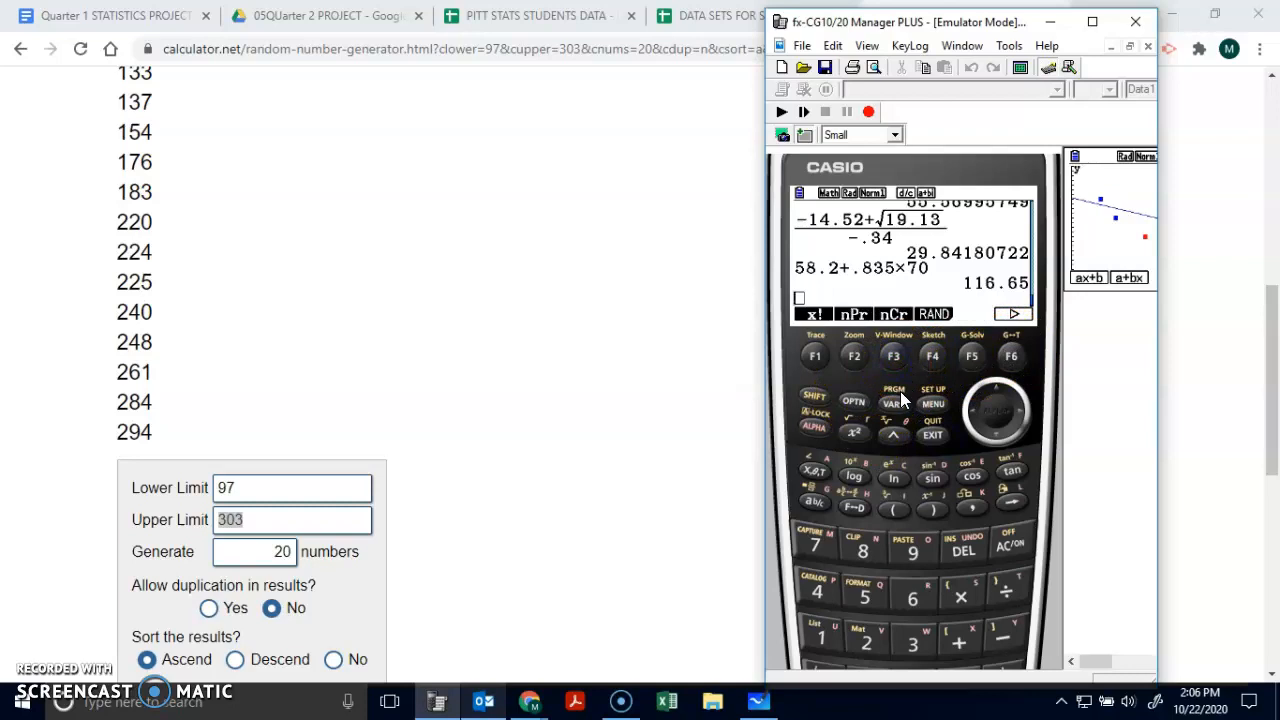
{"action": "left_click", "coordinate": [932, 360]}
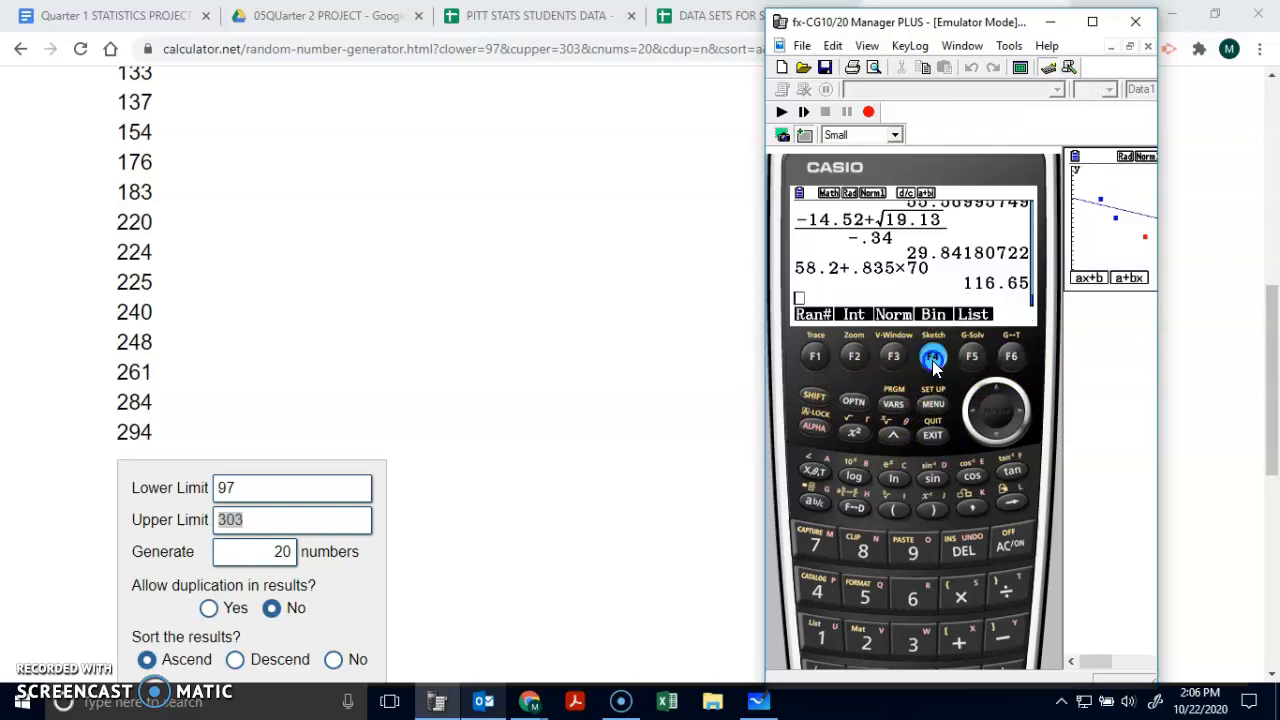
{"action": "left_click", "coordinate": [888, 390]}
{"action": "type", "text": "1,565,30)"}
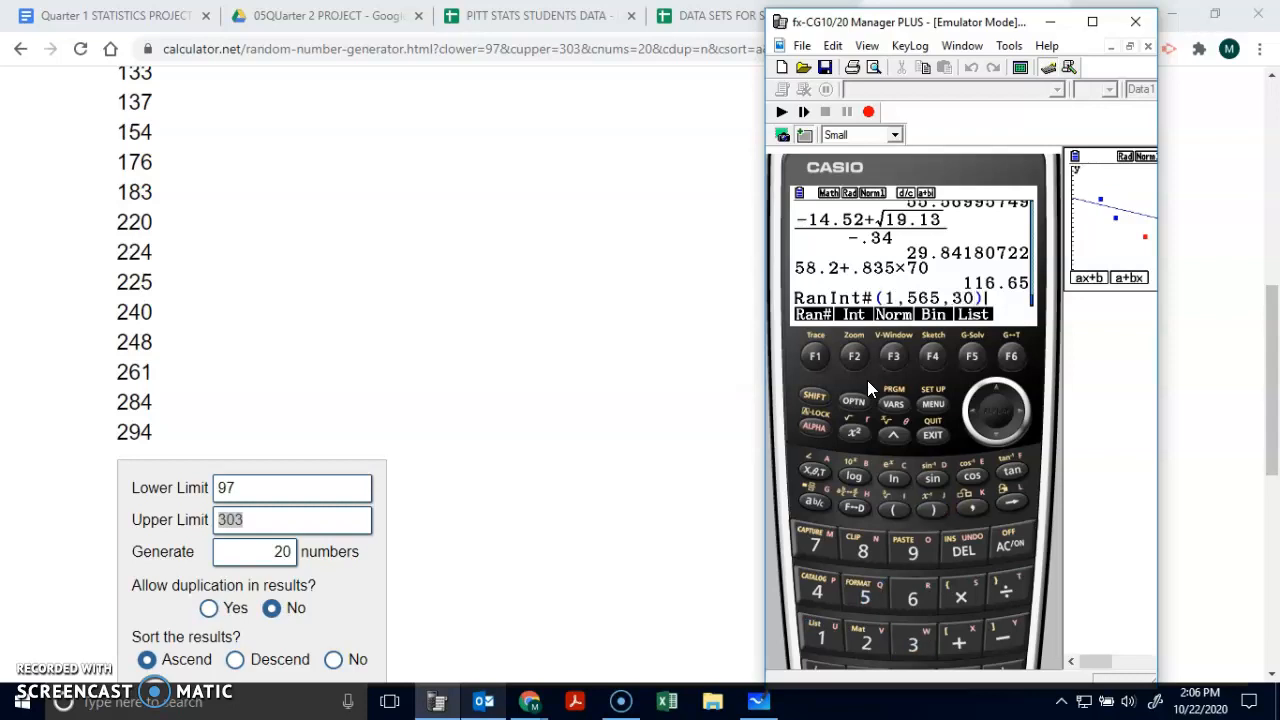
{"action": "key", "text": "Return"}
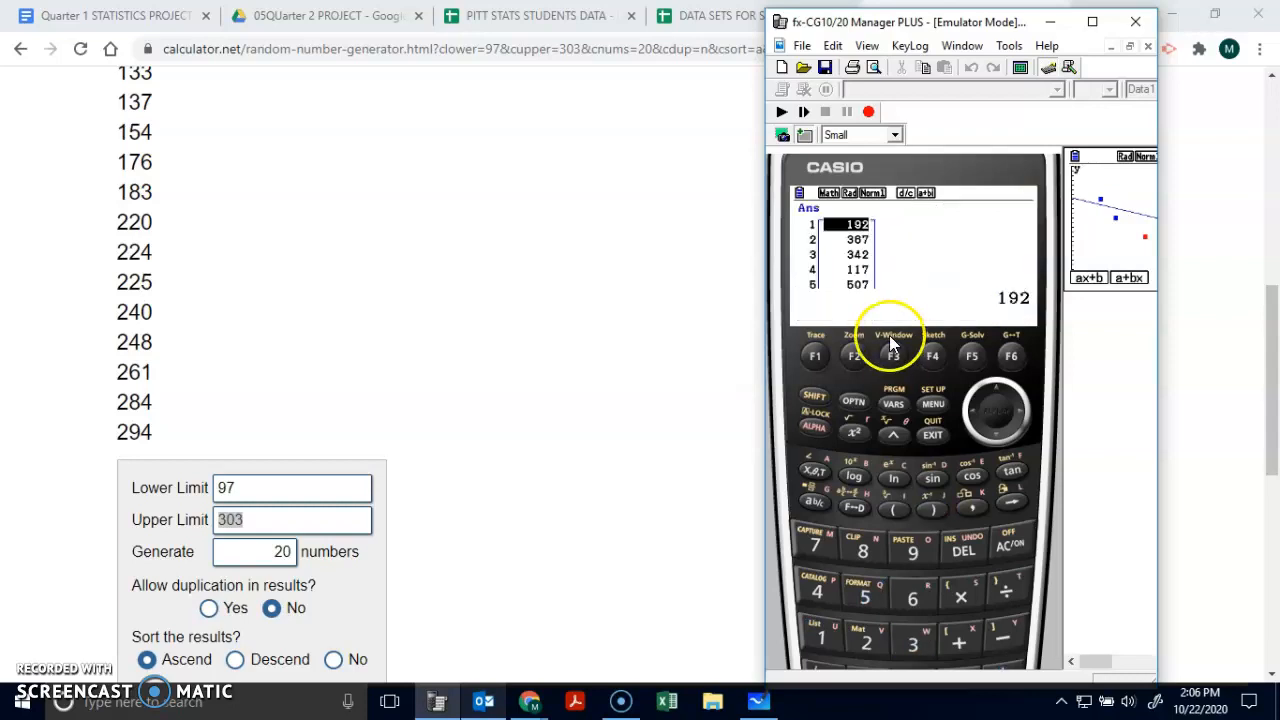
Look through the calculator's list of generated random integers from the first entry to the last
{"action": "key", "text": "Down"}
{"action": "key", "text": "Down"}
{"action": "key", "text": "Down"}
{"action": "key", "text": "Down"}
{"action": "key", "text": "Down"}
{"action": "key", "text": "Down"}
{"action": "key", "text": "Down"}
{"action": "key", "text": "Down"}
{"action": "key", "text": "Down"}
{"action": "key", "text": "Down"}
{"action": "key", "text": "Down"}
{"action": "key", "text": "Down"}
{"action": "key", "text": "Down"}
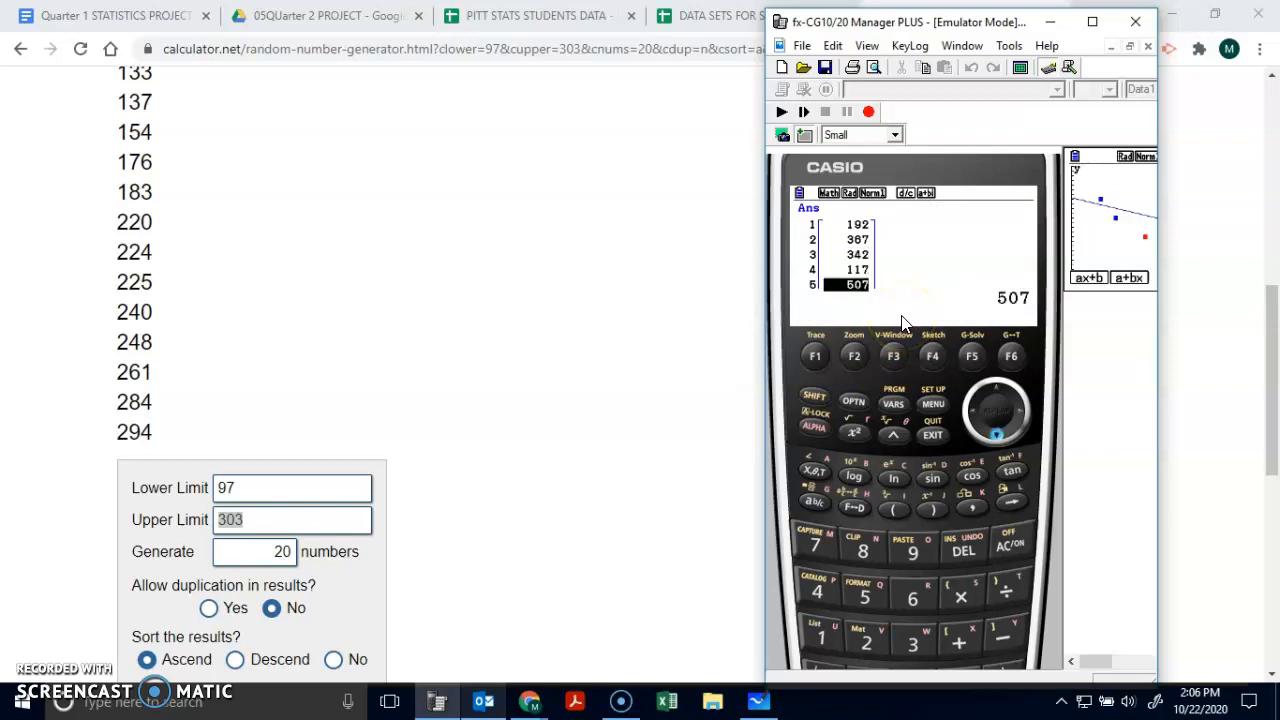
{"action": "key", "text": "Down"}
{"action": "key", "text": "Down"}
{"action": "key", "text": "Down"}
{"action": "key", "text": "Down"}
{"action": "key", "text": "Down"}
{"action": "key", "text": "Down"}
{"action": "key", "text": "Down"}
{"action": "key", "text": "Down"}
{"action": "key", "text": "Down"}
{"action": "key", "text": "Down"}
{"action": "key", "text": "Down"}
{"action": "key", "text": "Down"}
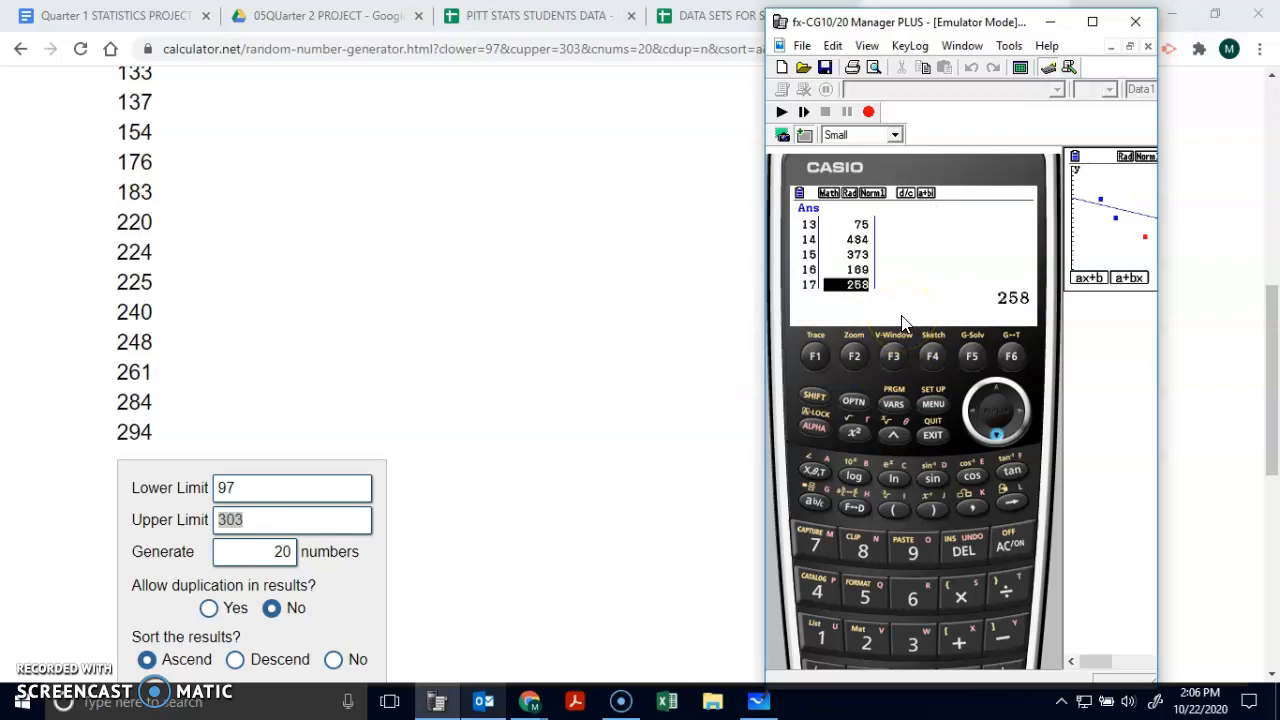
{"action": "key", "text": "Down"}
{"action": "key", "text": "Down"}
{"action": "key", "text": "Down"}
{"action": "key", "text": "Down"}
{"action": "key", "text": "Down"}
{"action": "key", "text": "Down"}
{"action": "key", "text": "Down"}
{"action": "key", "text": "Down"}
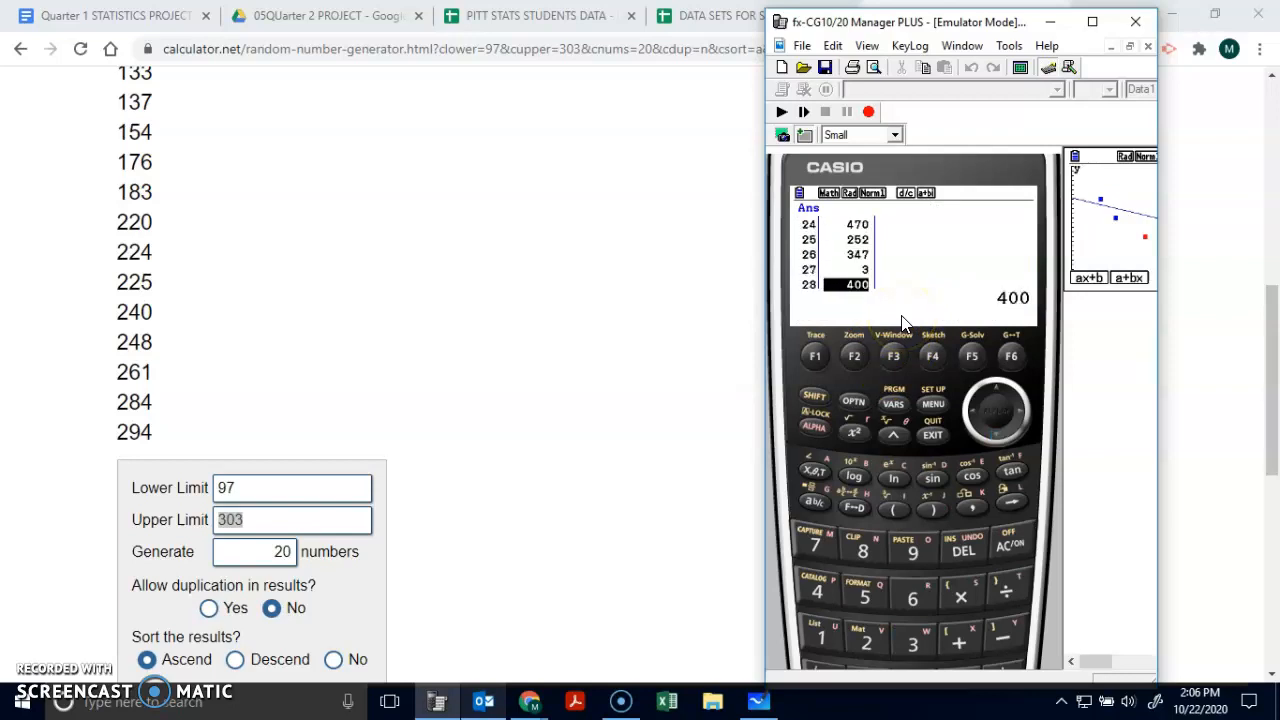
{"action": "key", "text": "Down"}
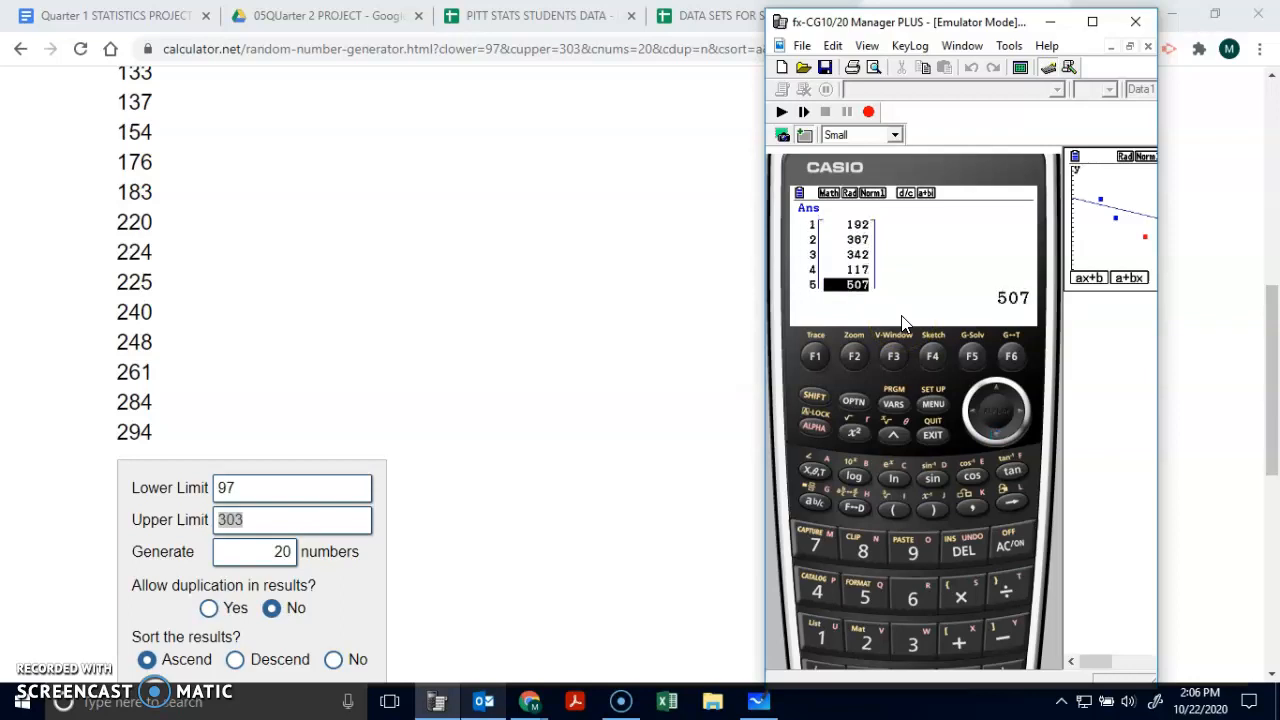